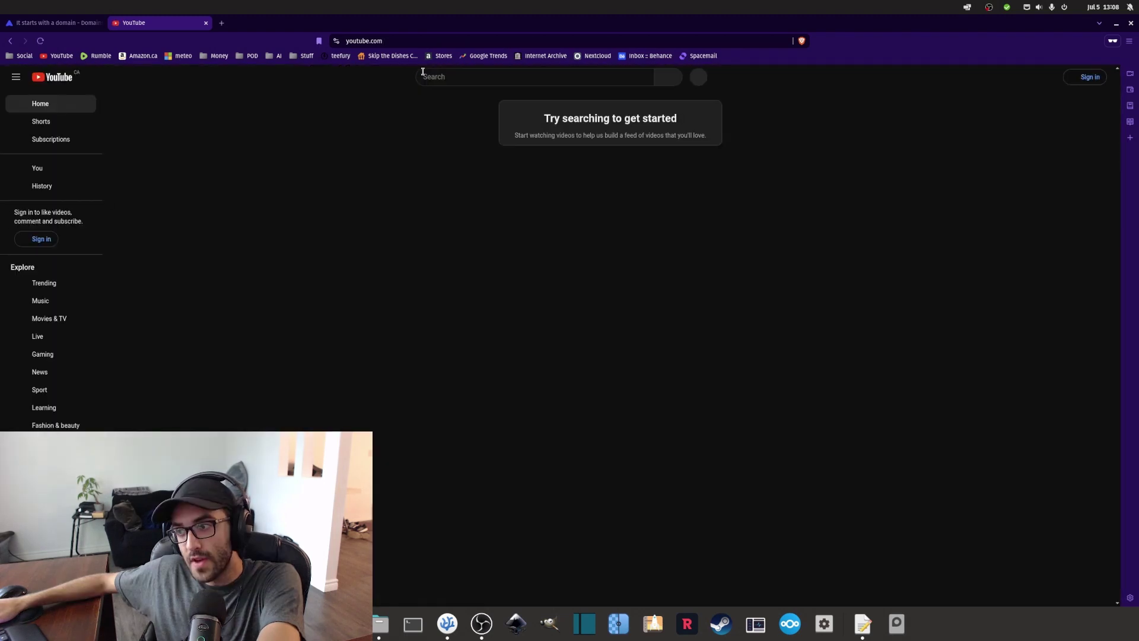
Load Amazon.ca in a new tab, then close the Amazon.ca and YouTube tabs.
{"action": "left_click", "coordinate": [221, 23]}
{"action": "left_click", "coordinate": [141, 56]}
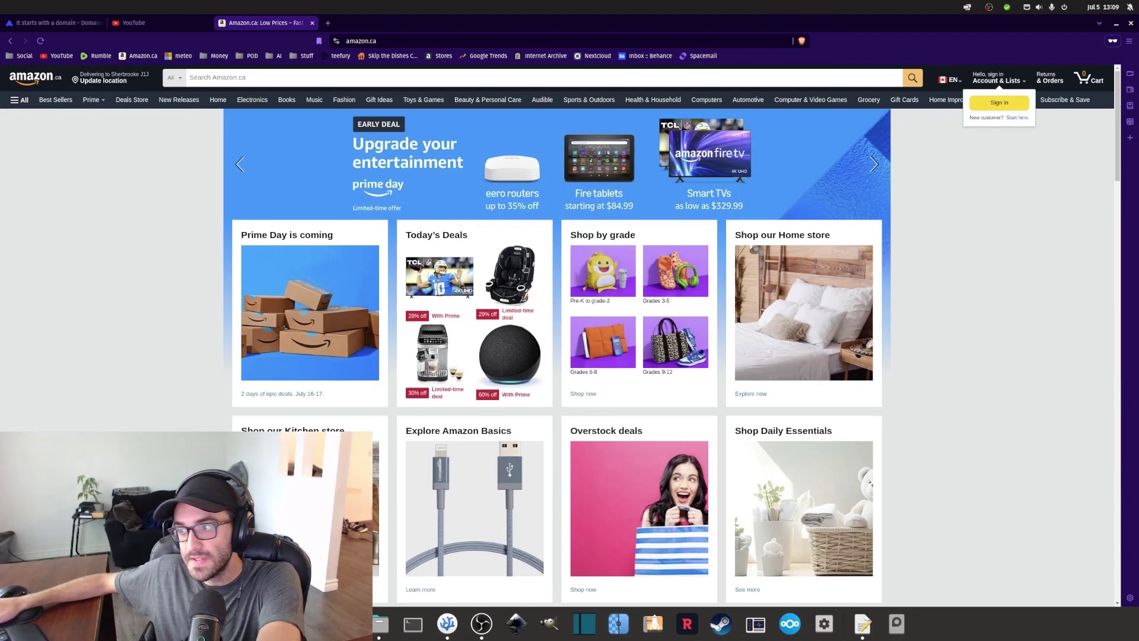
{"action": "left_click", "coordinate": [312, 23]}
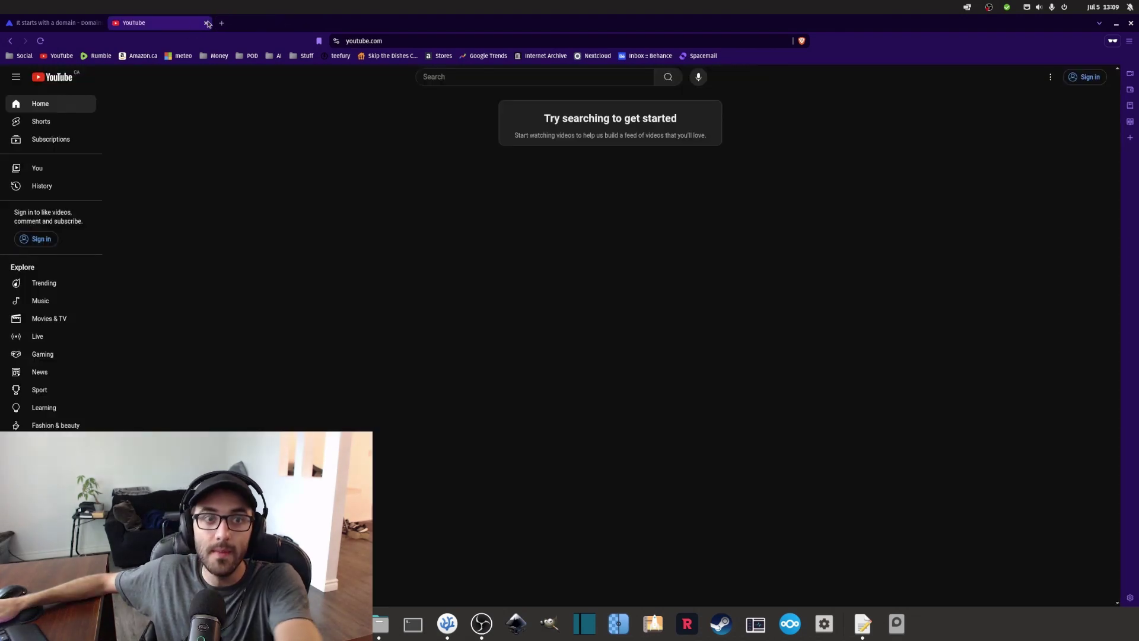
{"action": "left_click", "coordinate": [207, 23]}
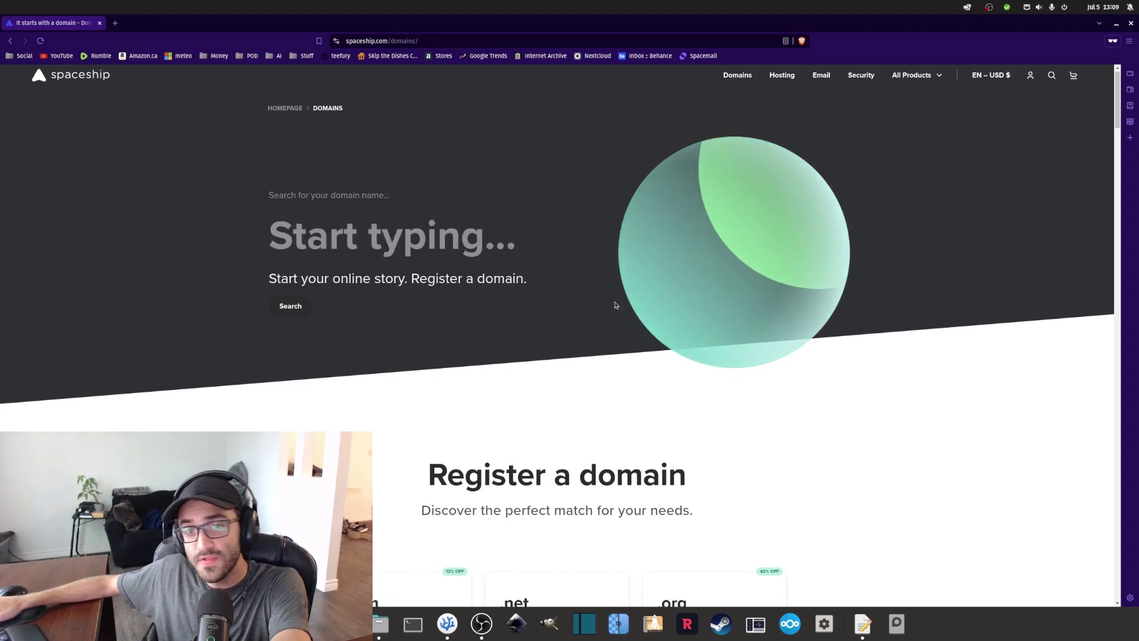
{"action": "scroll", "coordinate": [620, 303], "scroll_direction": "down", "scroll_amount": 2}
{"action": "scroll", "coordinate": [627, 303], "scroll_direction": "up", "scroll_amount": 2}
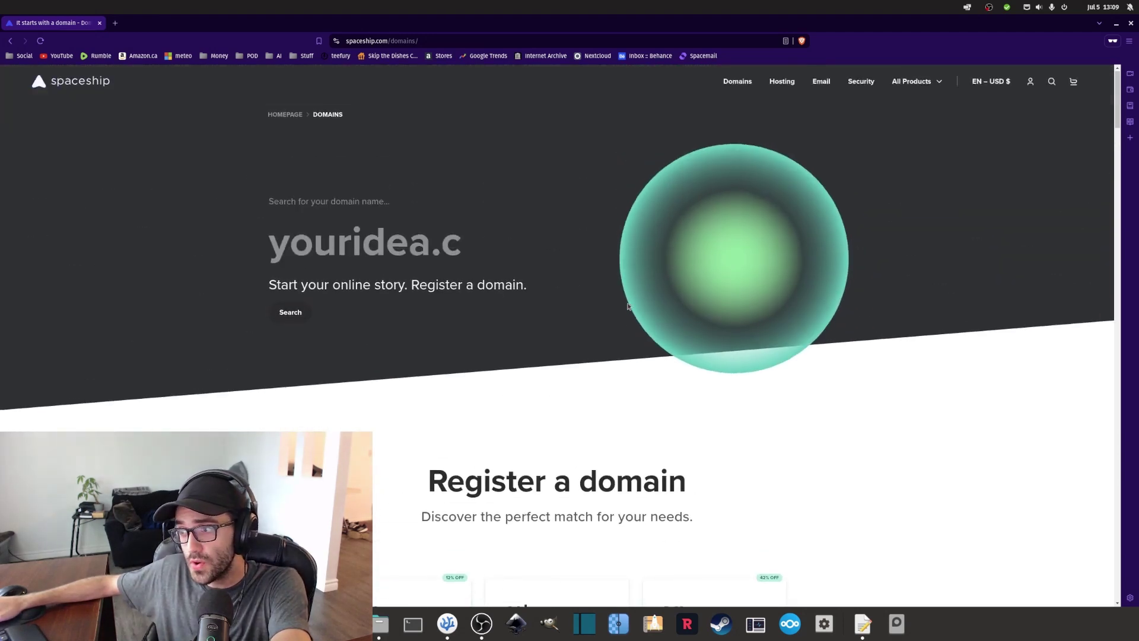
{"action": "scroll", "coordinate": [632, 300], "scroll_direction": "down", "scroll_amount": 4}
{"action": "scroll", "coordinate": [647, 237], "scroll_direction": "up", "scroll_amount": 4}
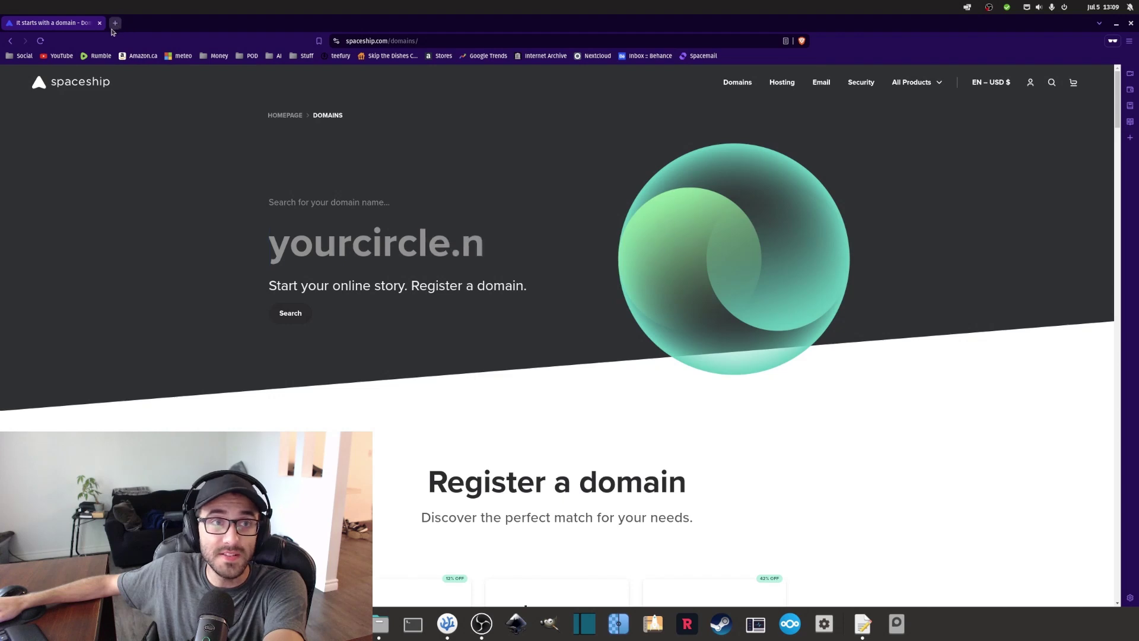
{"action": "middle_click", "coordinate": [57, 55]}
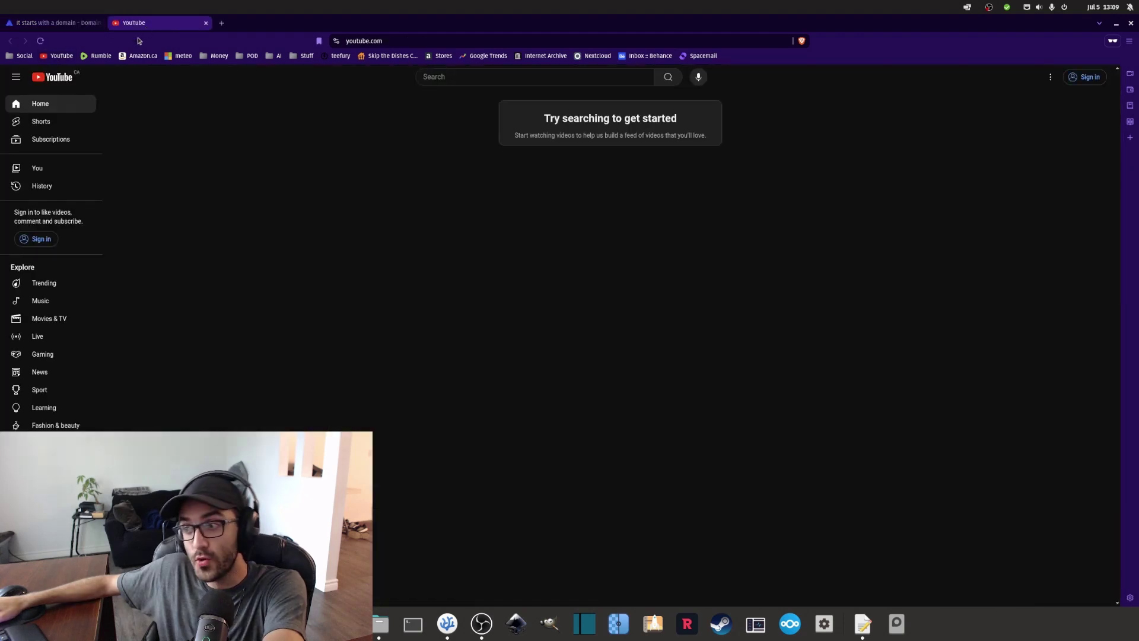
{"action": "left_click", "coordinate": [205, 23]}
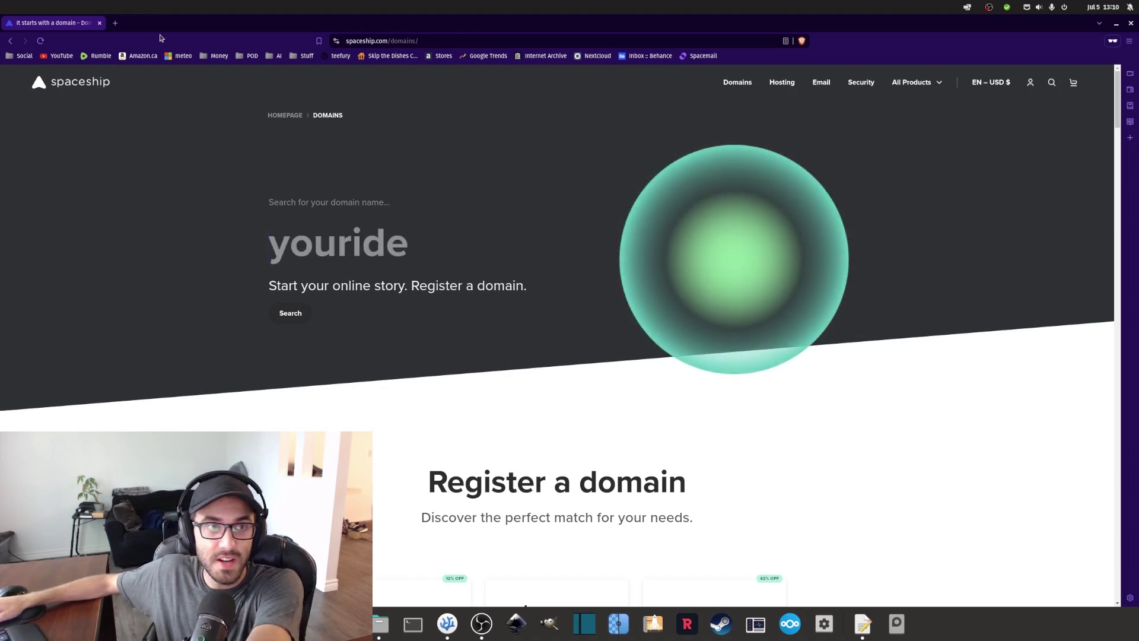
Load fraxoweb.com in a new private tab and scroll through its homepage.
{"action": "left_click", "coordinate": [115, 22]}
{"action": "type", "text": "fraxoweb.com"}
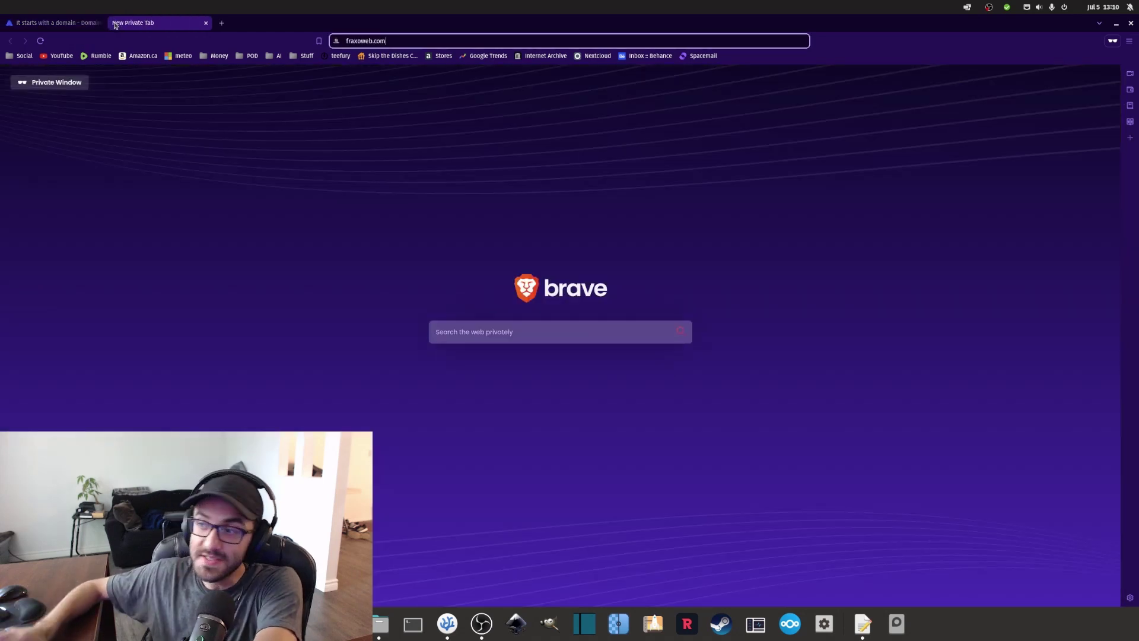
{"action": "key", "text": "Return"}
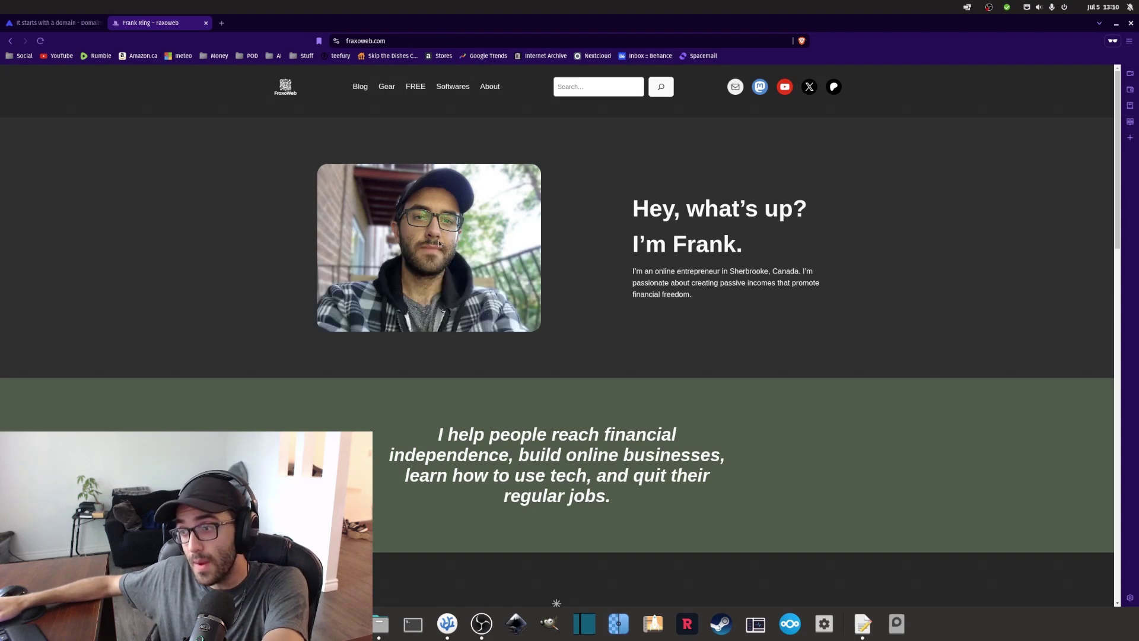
{"action": "scroll", "coordinate": [438, 244], "scroll_direction": "down", "scroll_amount": 15}
{"action": "scroll", "coordinate": [483, 289], "scroll_direction": "up", "scroll_amount": 5}
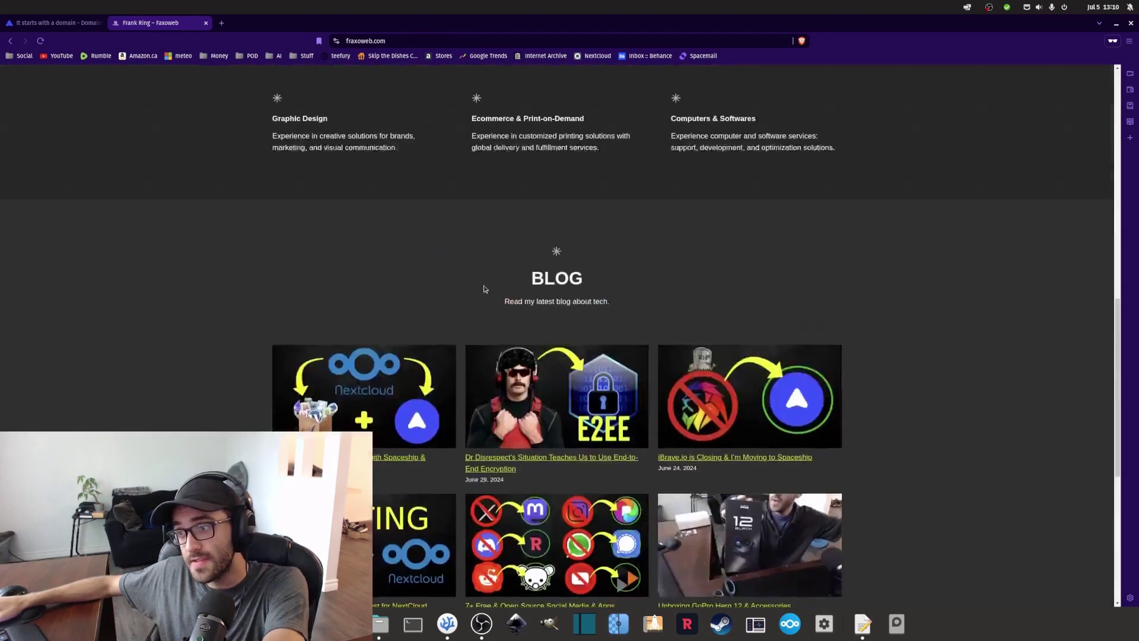
{"action": "scroll", "coordinate": [483, 289], "scroll_direction": "up", "scroll_amount": 10}
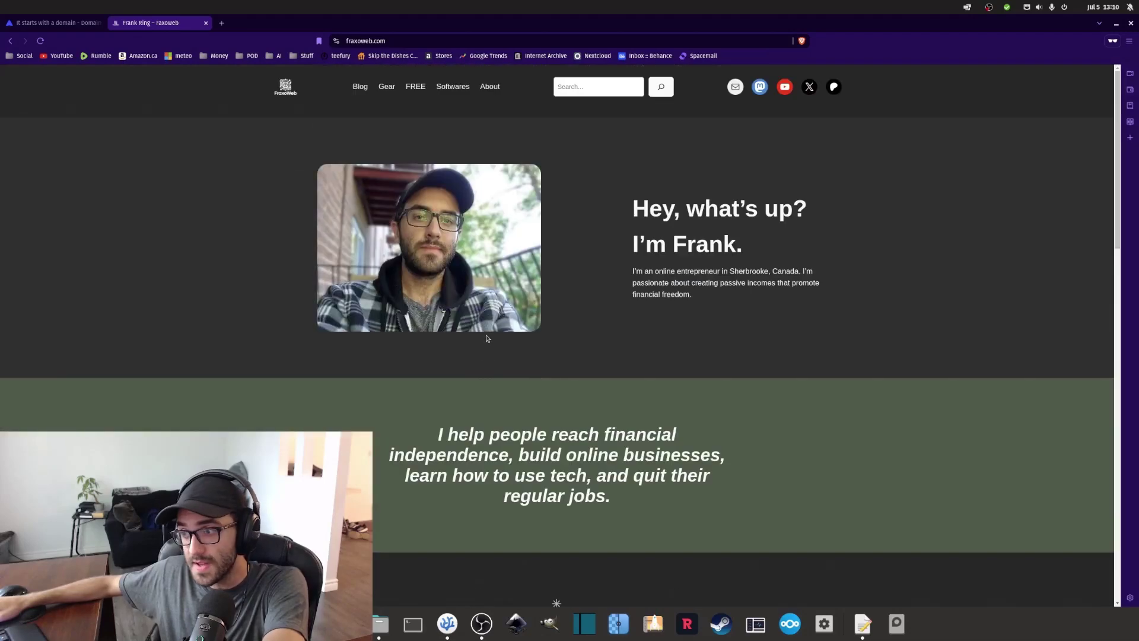
Return to the Spaceship tab and highlight the $8.48/yr .com price in the Register a domain cards.
{"action": "left_click", "coordinate": [77, 22]}
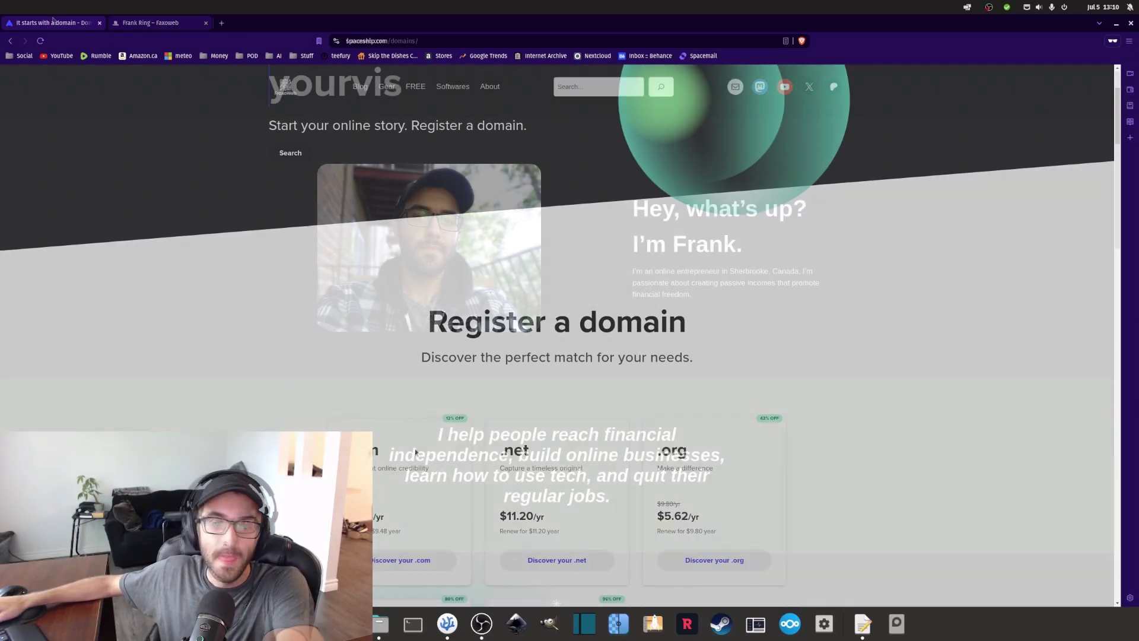
{"action": "scroll", "coordinate": [515, 286], "scroll_direction": "down", "scroll_amount": 3}
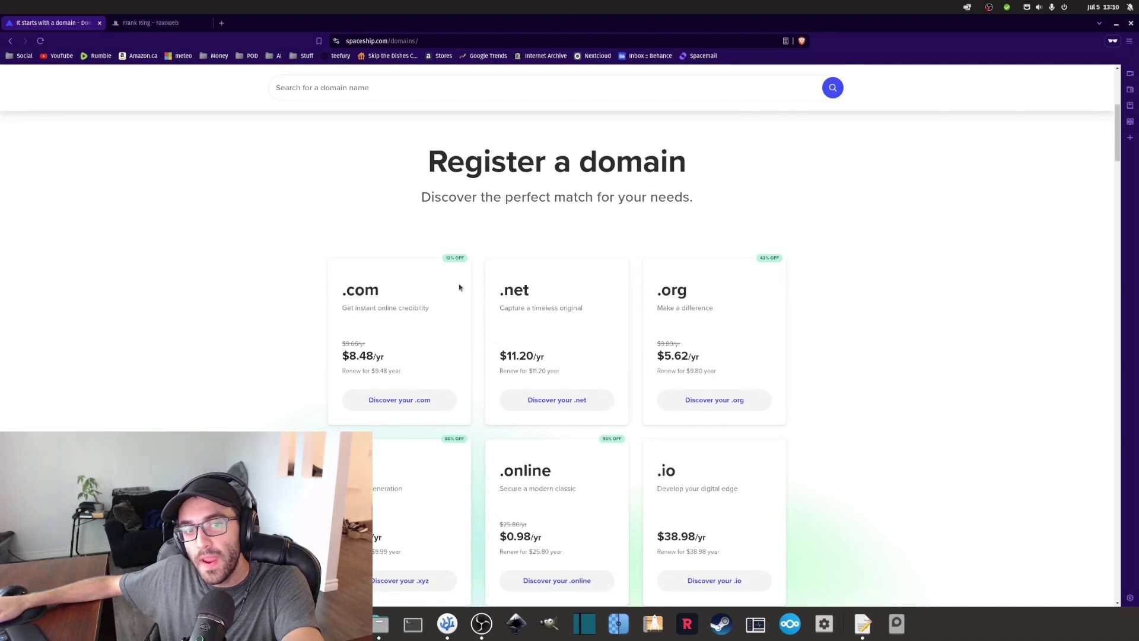
{"action": "scroll", "coordinate": [460, 287], "scroll_direction": "down", "scroll_amount": 2}
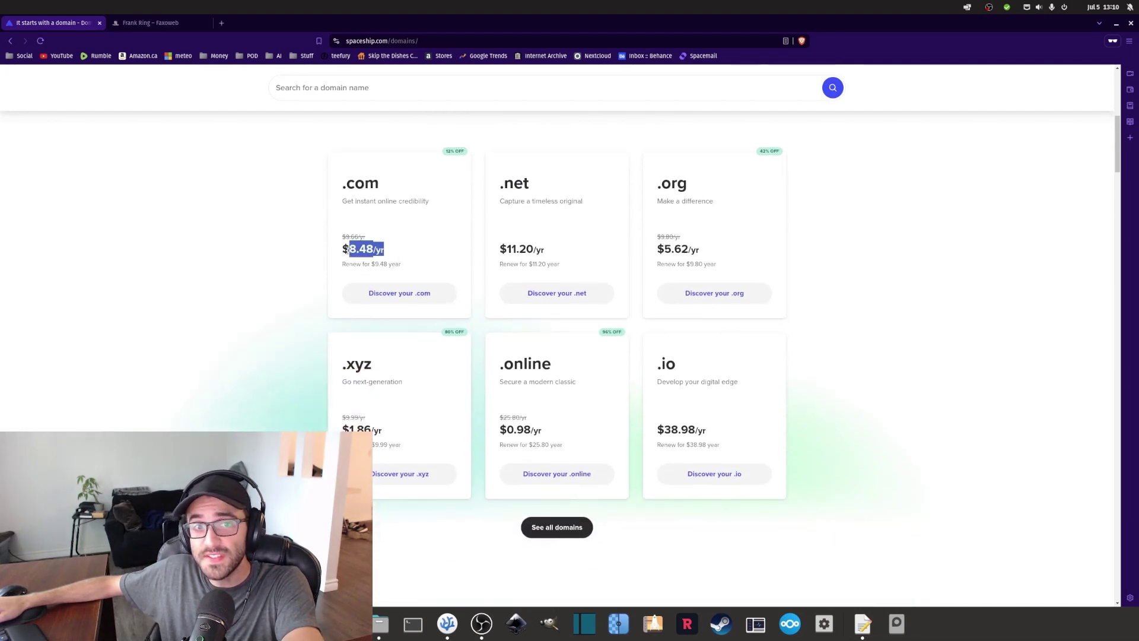
{"action": "left_click", "coordinate": [284, 257]}
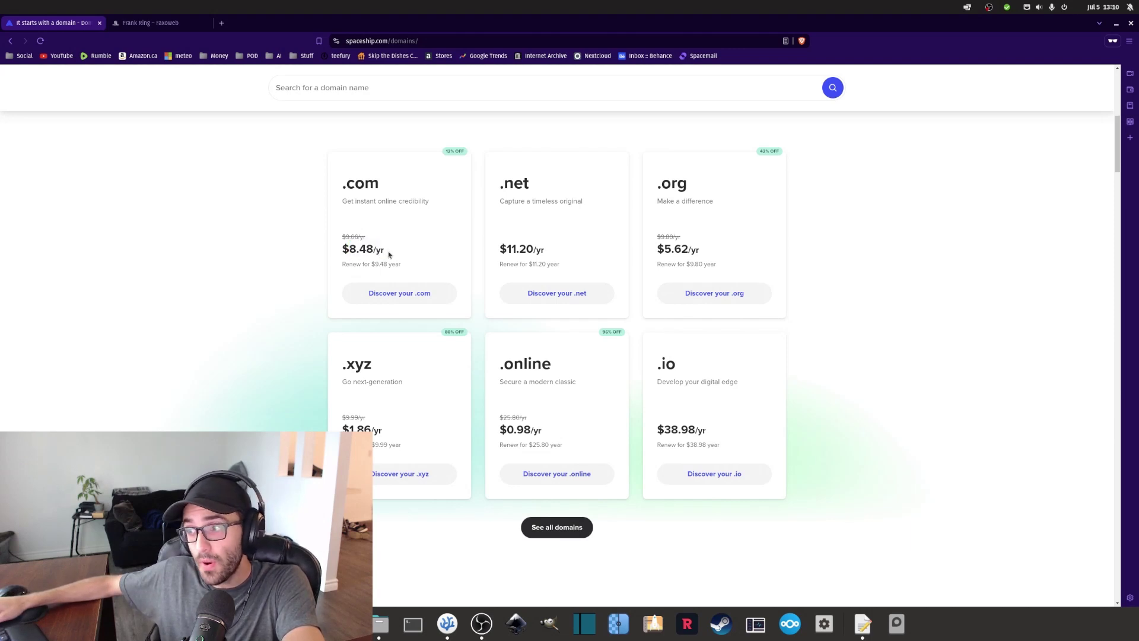
{"action": "left_click_drag", "start_coordinate": [388, 253], "coordinate": [343, 250]}
{"action": "left_click", "coordinate": [369, 250]}
Scroll through the extension prices down to the 'More than just a domain' section.
{"action": "scroll", "coordinate": [376, 251], "scroll_direction": "up", "scroll_amount": 3}
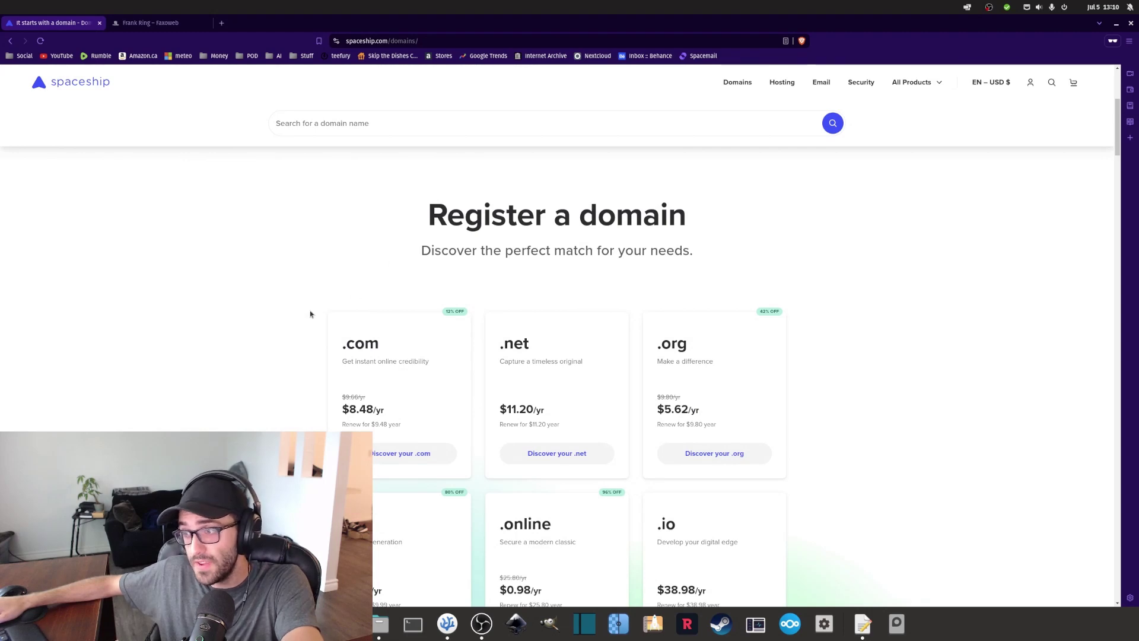
{"action": "scroll", "coordinate": [603, 345], "scroll_direction": "up", "scroll_amount": 4}
{"action": "scroll", "coordinate": [600, 356], "scroll_direction": "down", "scroll_amount": 4}
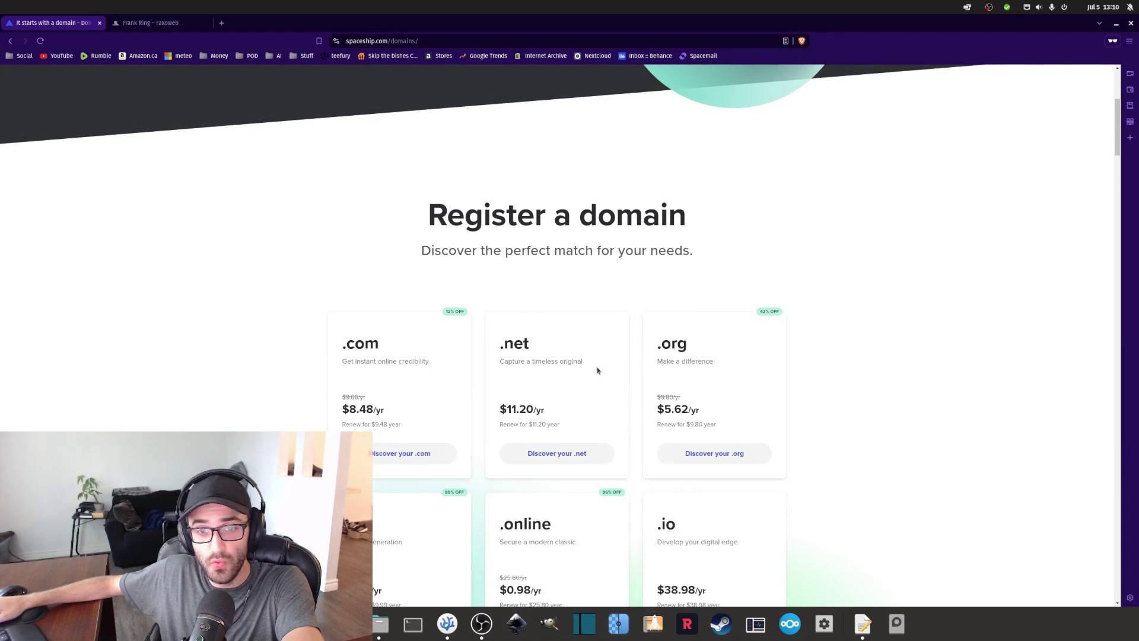
{"action": "scroll", "coordinate": [498, 323], "scroll_direction": "down", "scroll_amount": 3}
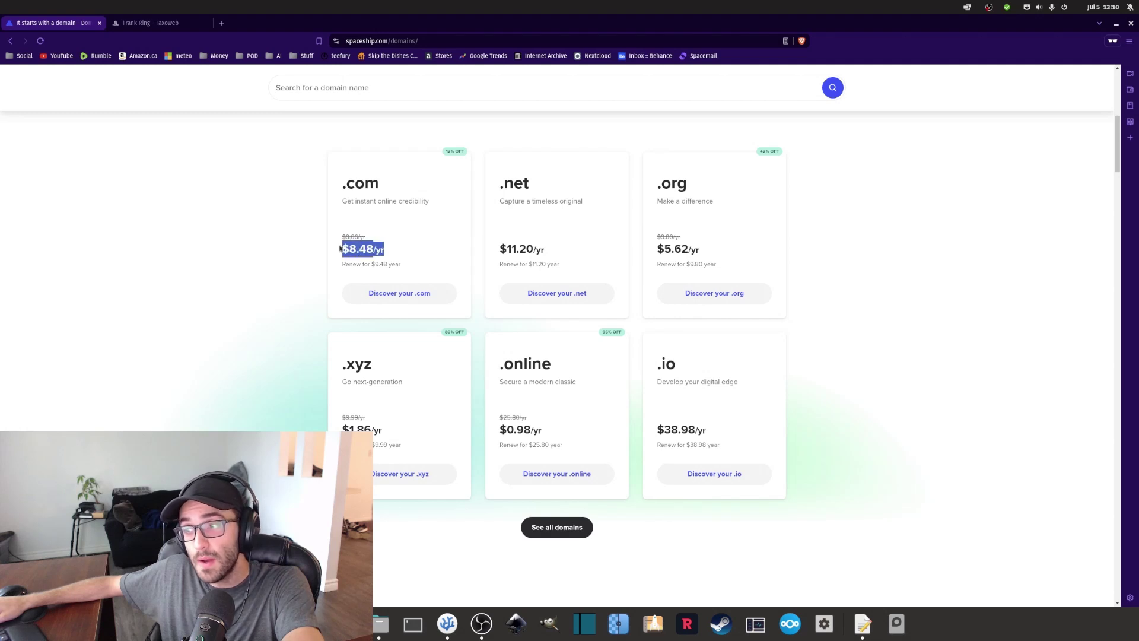
{"action": "scroll", "coordinate": [371, 254], "scroll_direction": "down", "scroll_amount": 1}
{"action": "scroll", "coordinate": [397, 244], "scroll_direction": "up", "scroll_amount": 1}
{"action": "left_click", "coordinate": [430, 255]}
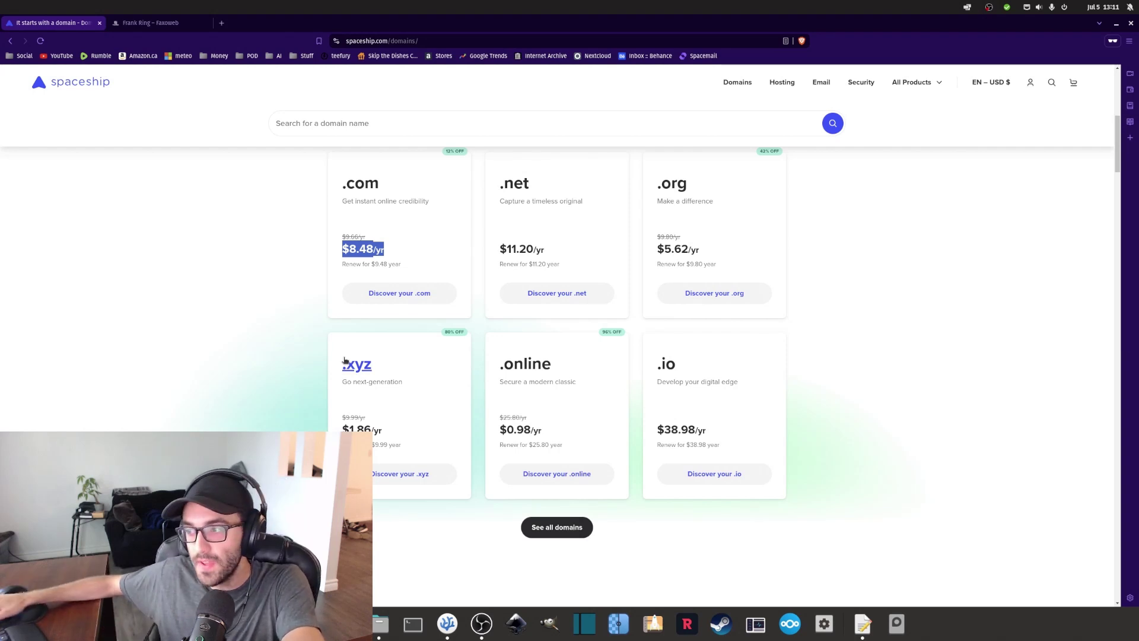
{"action": "scroll", "coordinate": [453, 363], "scroll_direction": "up", "scroll_amount": 2}
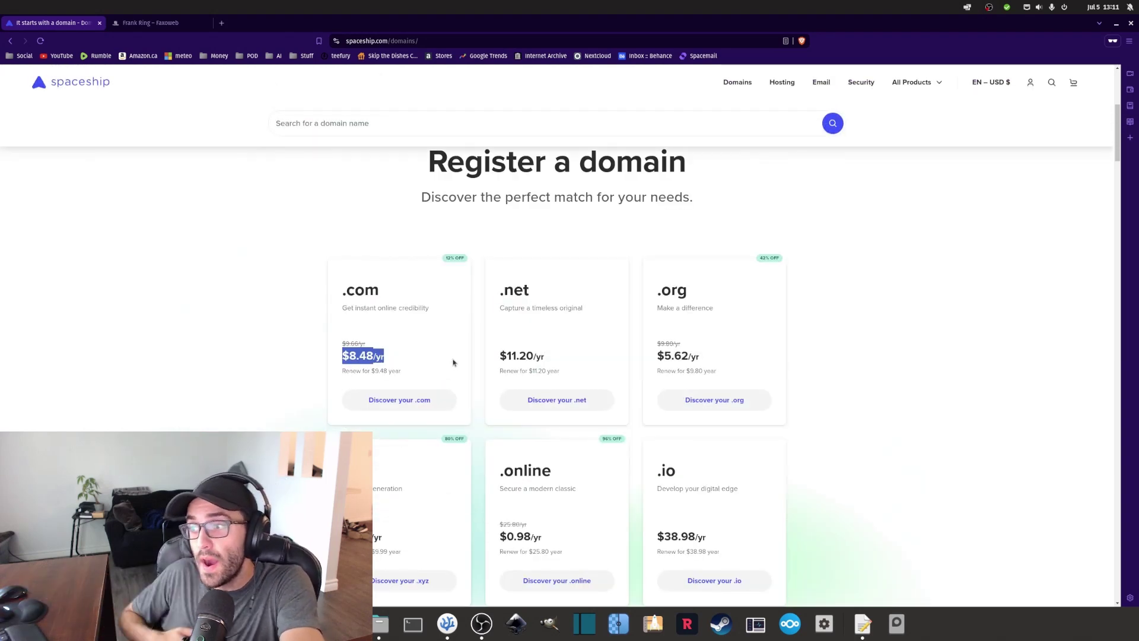
{"action": "scroll", "coordinate": [491, 295], "scroll_direction": "down", "scroll_amount": 4}
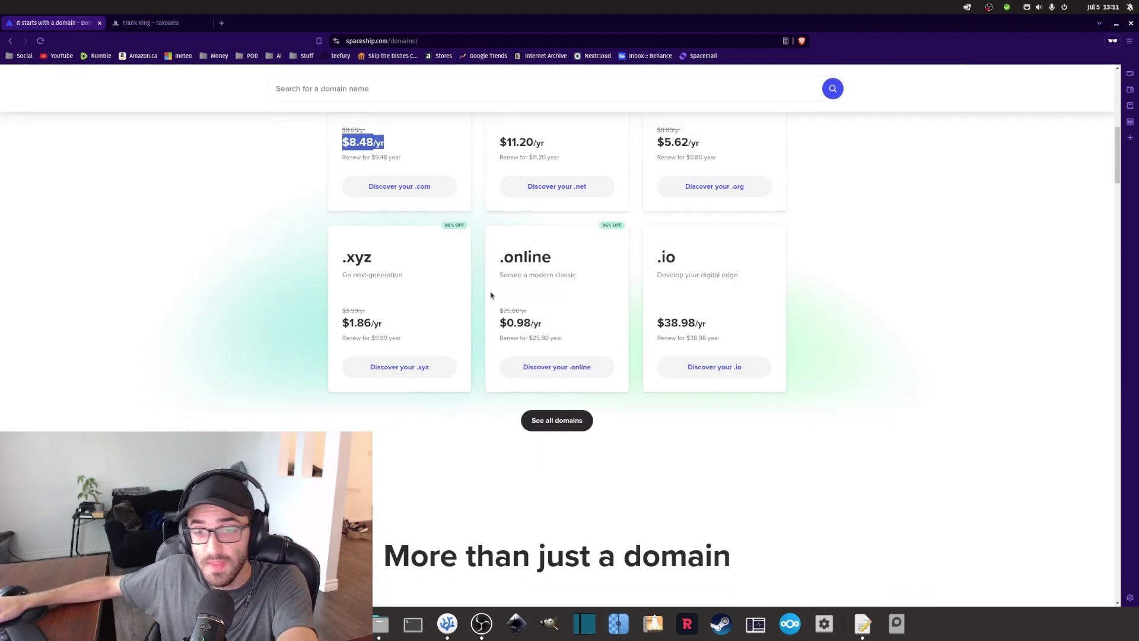
{"action": "scroll", "coordinate": [490, 295], "scroll_direction": "down", "scroll_amount": 7}
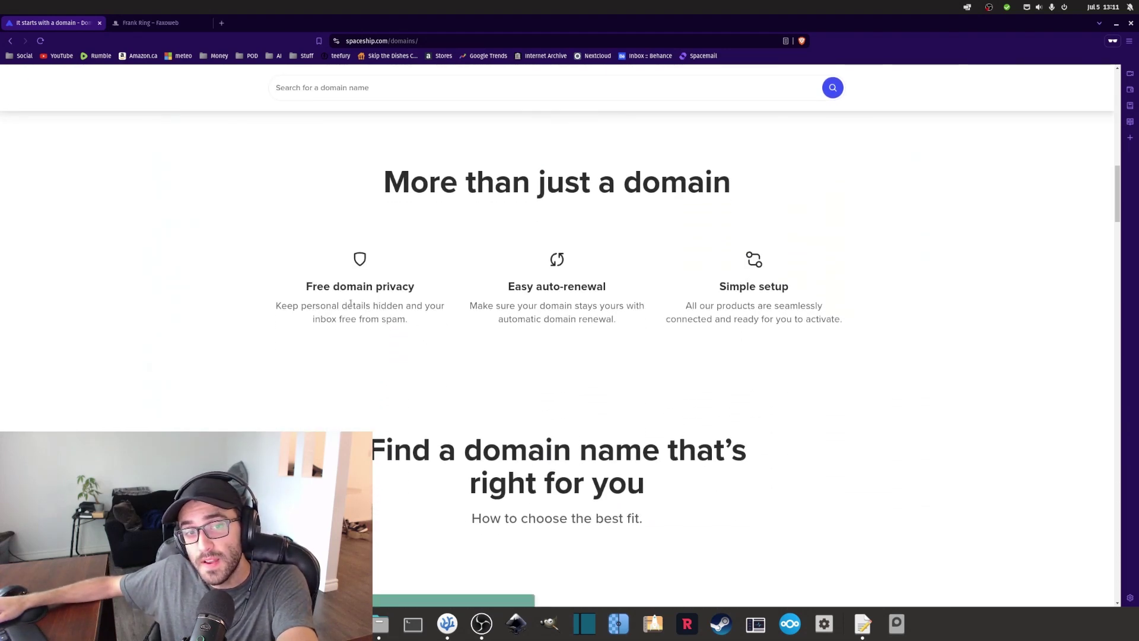
{"action": "scroll", "coordinate": [368, 300], "scroll_direction": "down", "scroll_amount": 2}
{"action": "left_click_drag", "start_coordinate": [421, 216], "coordinate": [394, 229]}
{"action": "scroll", "coordinate": [315, 392], "scroll_direction": "up", "scroll_amount": 8}
{"action": "scroll", "coordinate": [407, 410], "scroll_direction": "up", "scroll_amount": 5}
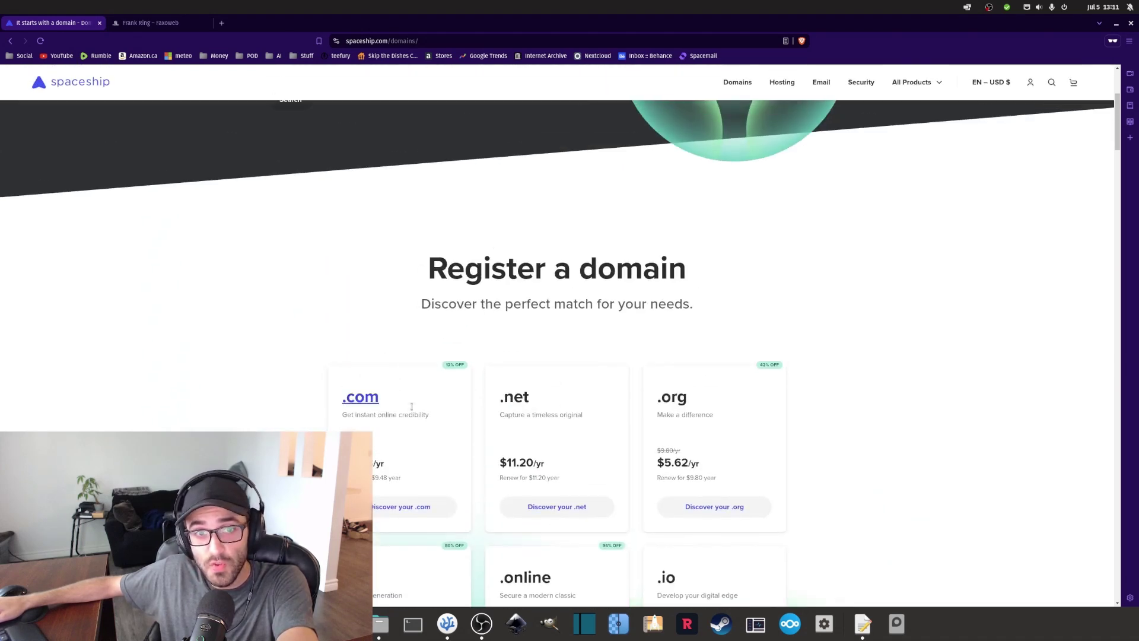
{"action": "scroll", "coordinate": [422, 366], "scroll_direction": "down", "scroll_amount": 4}
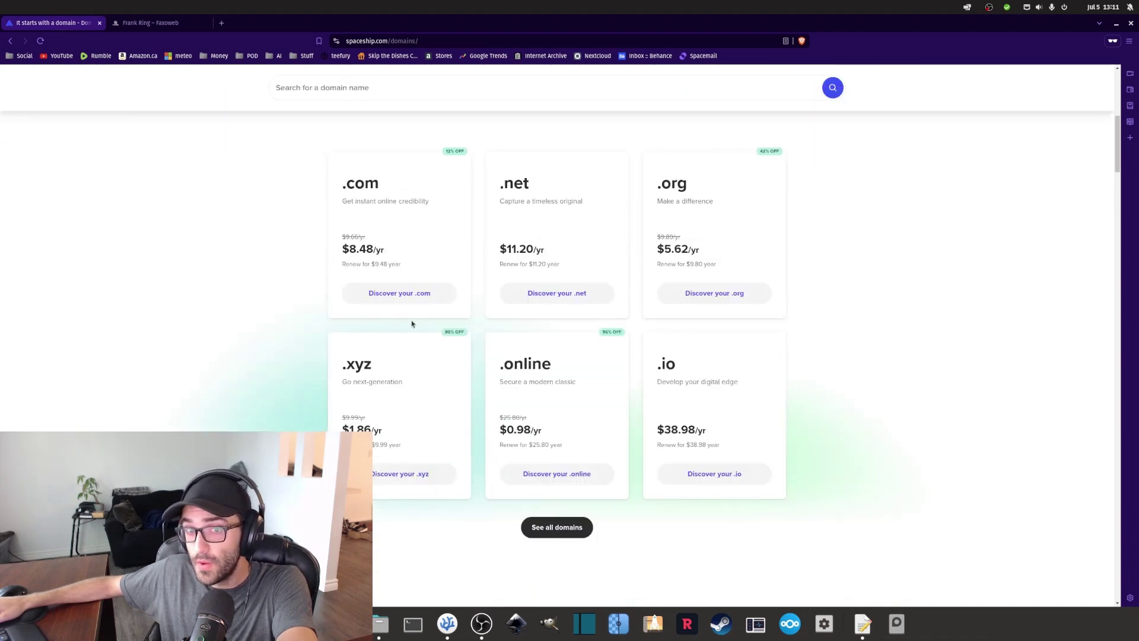
{"action": "scroll", "coordinate": [437, 389], "scroll_direction": "down", "scroll_amount": 9}
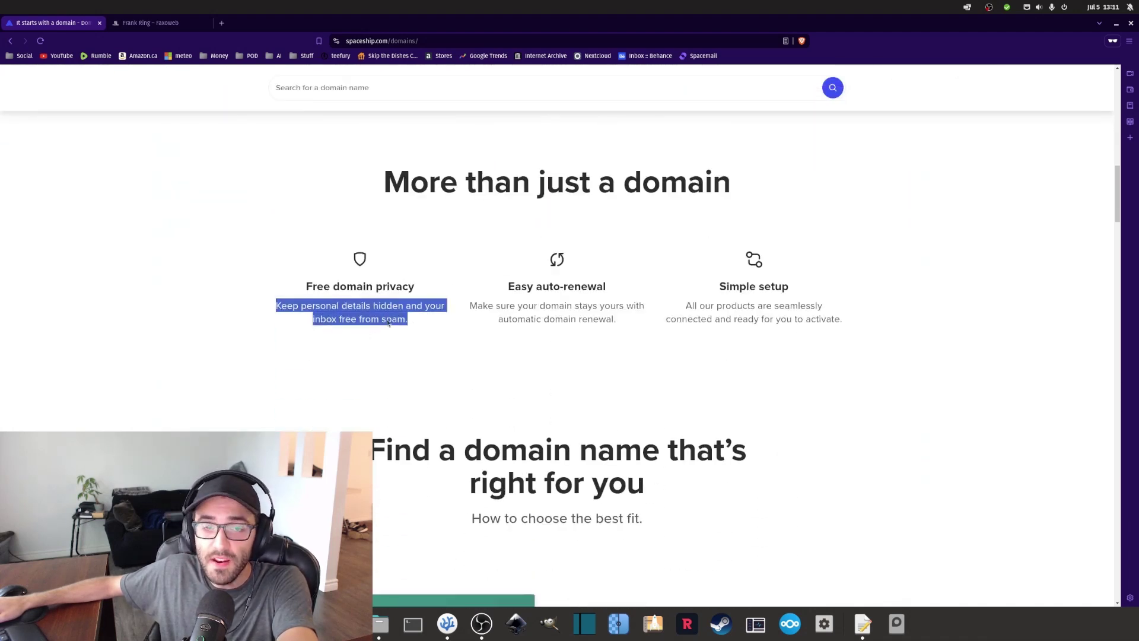
{"action": "left_click_drag", "start_coordinate": [420, 286], "coordinate": [301, 288]}
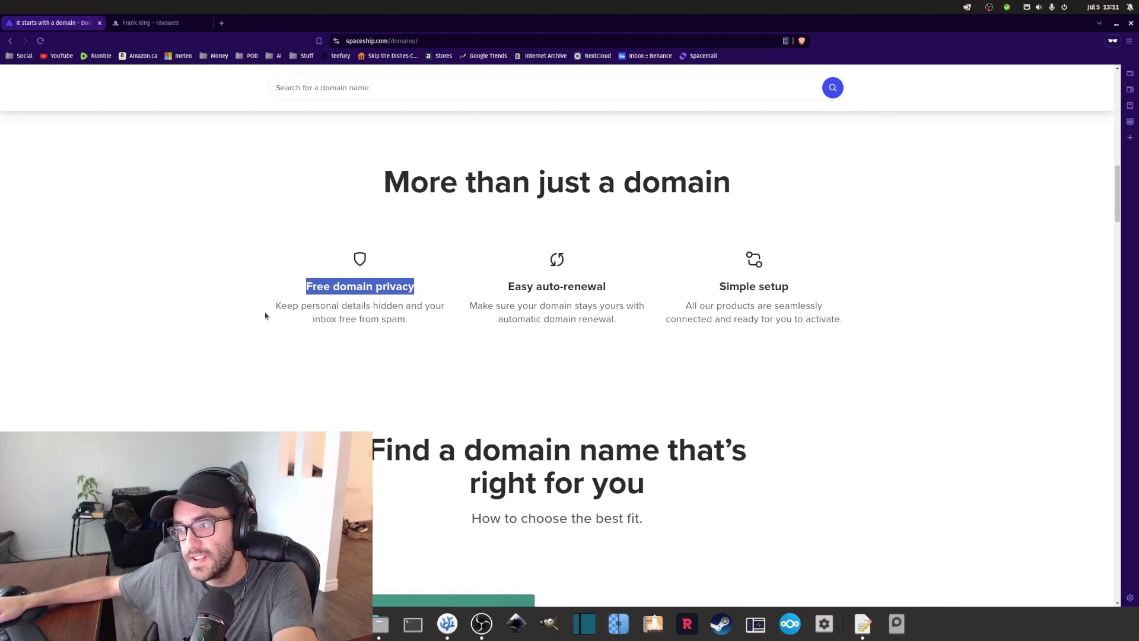
{"action": "double_click", "coordinate": [333, 286]}
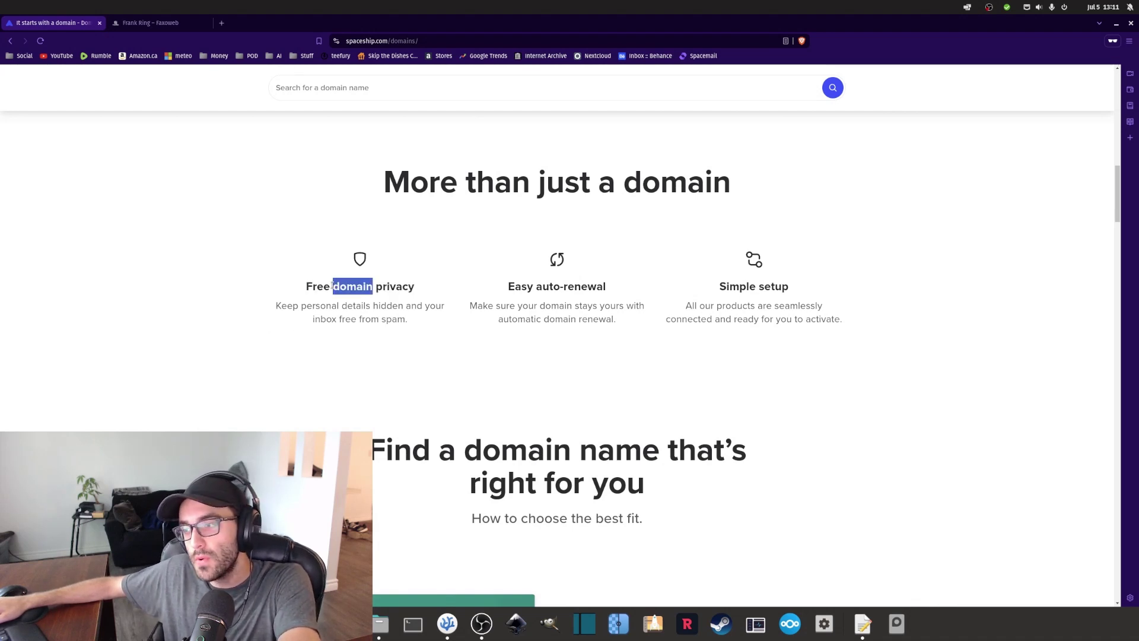
{"action": "triple_click", "coordinate": [326, 287]}
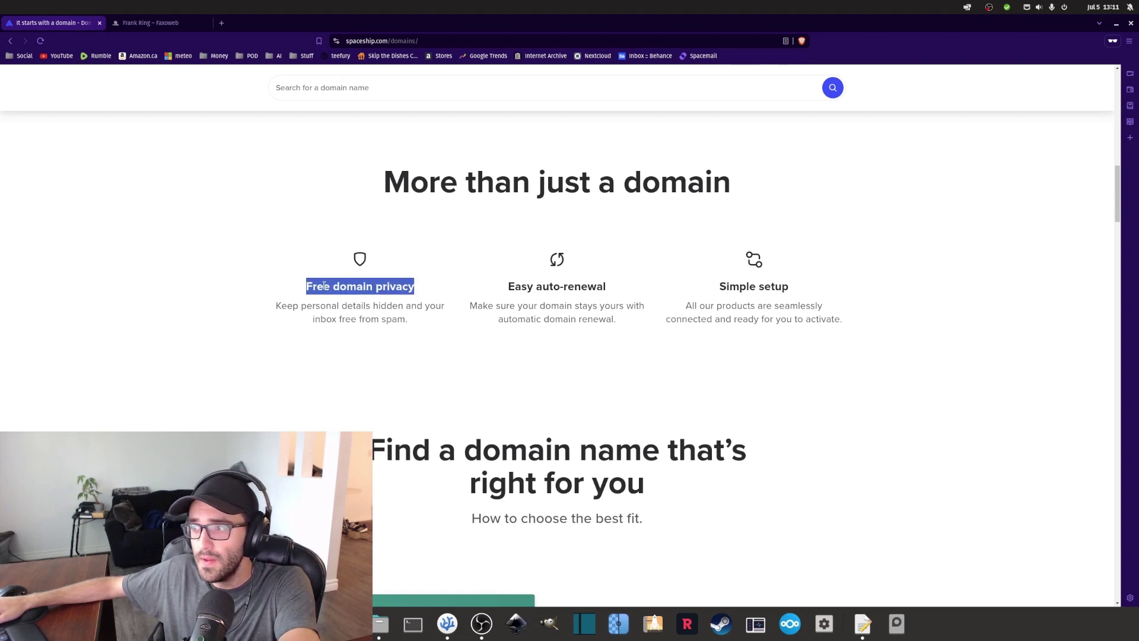
{"action": "double_click", "coordinate": [325, 286]}
{"action": "triple_click", "coordinate": [391, 321]}
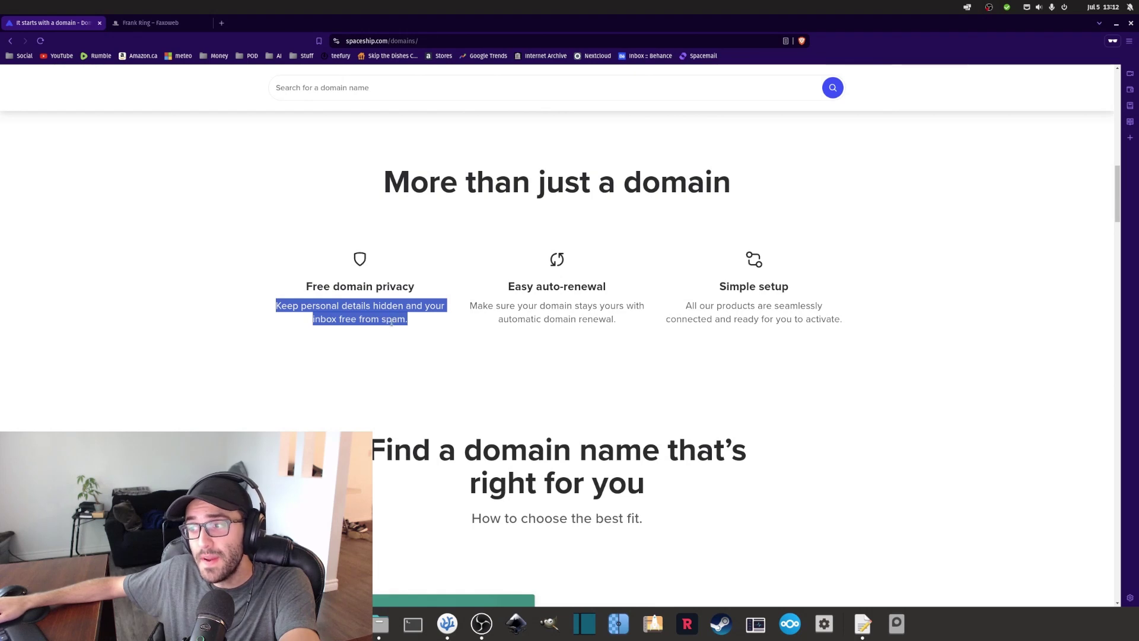
{"action": "double_click", "coordinate": [391, 287]}
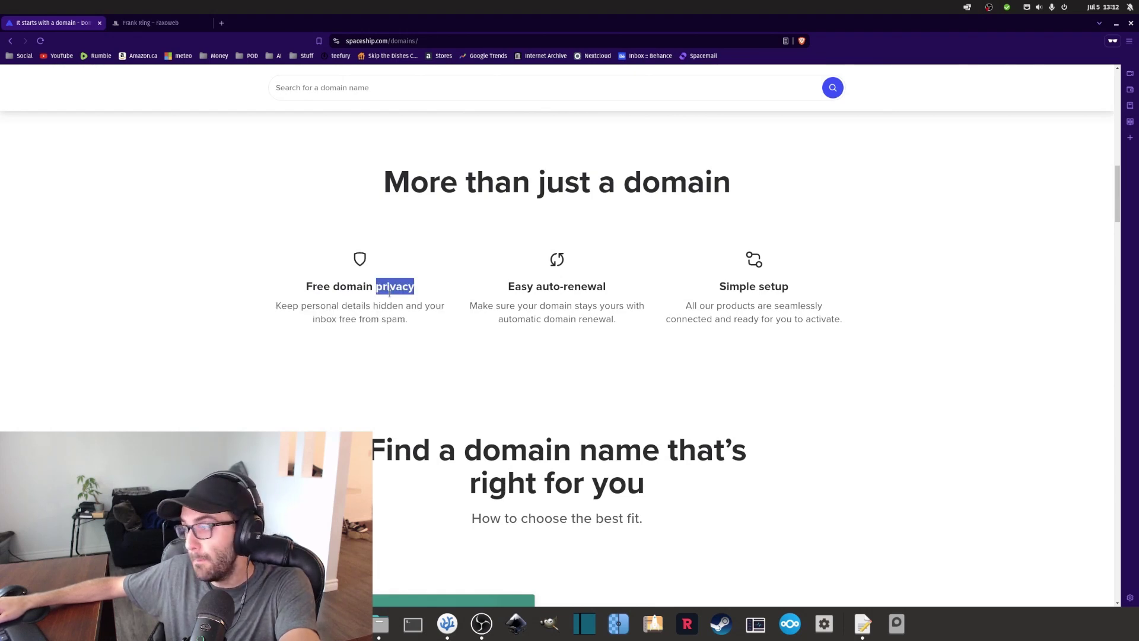
{"action": "triple_click", "coordinate": [360, 287]}
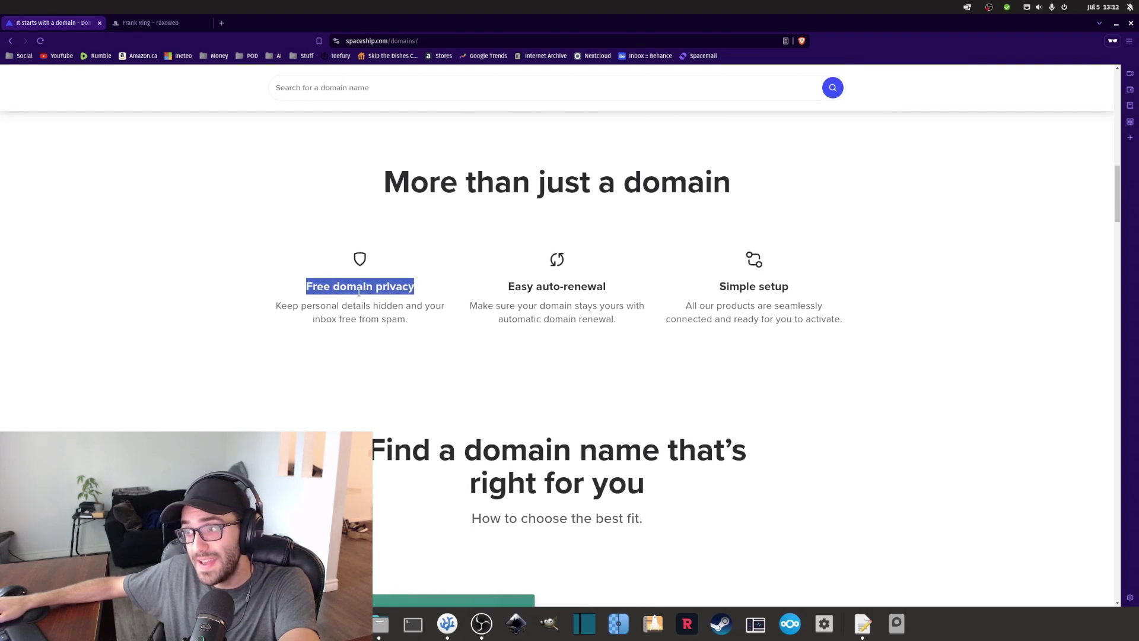
{"action": "scroll", "coordinate": [362, 332], "scroll_direction": "up", "scroll_amount": 10}
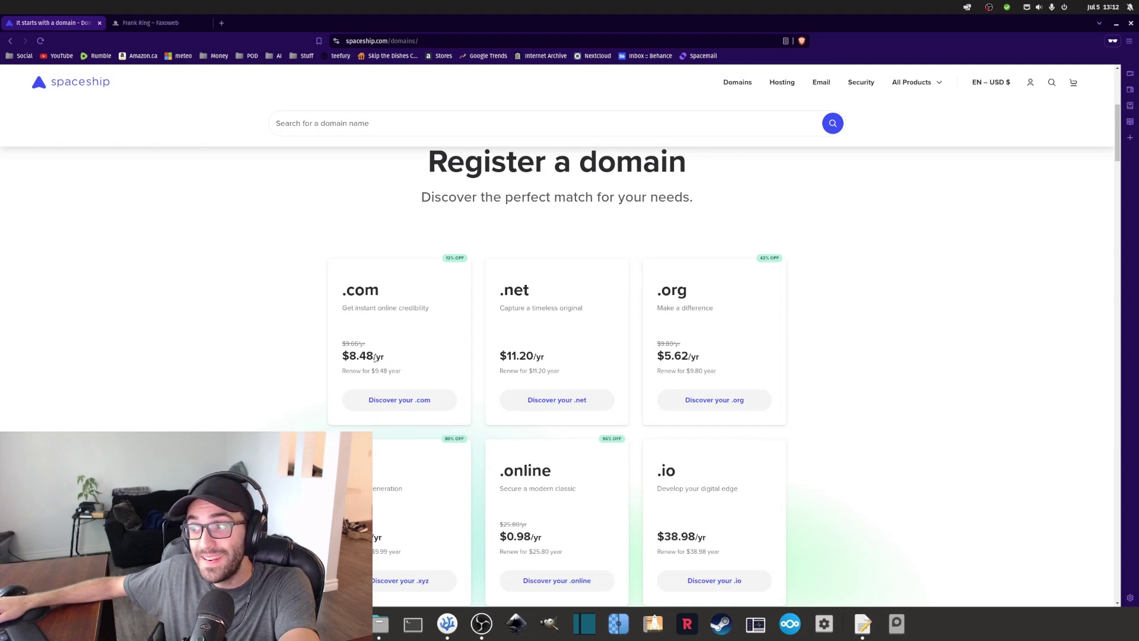
Scroll the pricing and features, highlighting 'Free domain privacy', then switch to the fraxoweb.com tab.
{"action": "scroll", "coordinate": [408, 360], "scroll_direction": "down", "scroll_amount": 1}
{"action": "scroll", "coordinate": [409, 361], "scroll_direction": "up", "scroll_amount": 2}
{"action": "scroll", "coordinate": [417, 358], "scroll_direction": "down", "scroll_amount": 3}
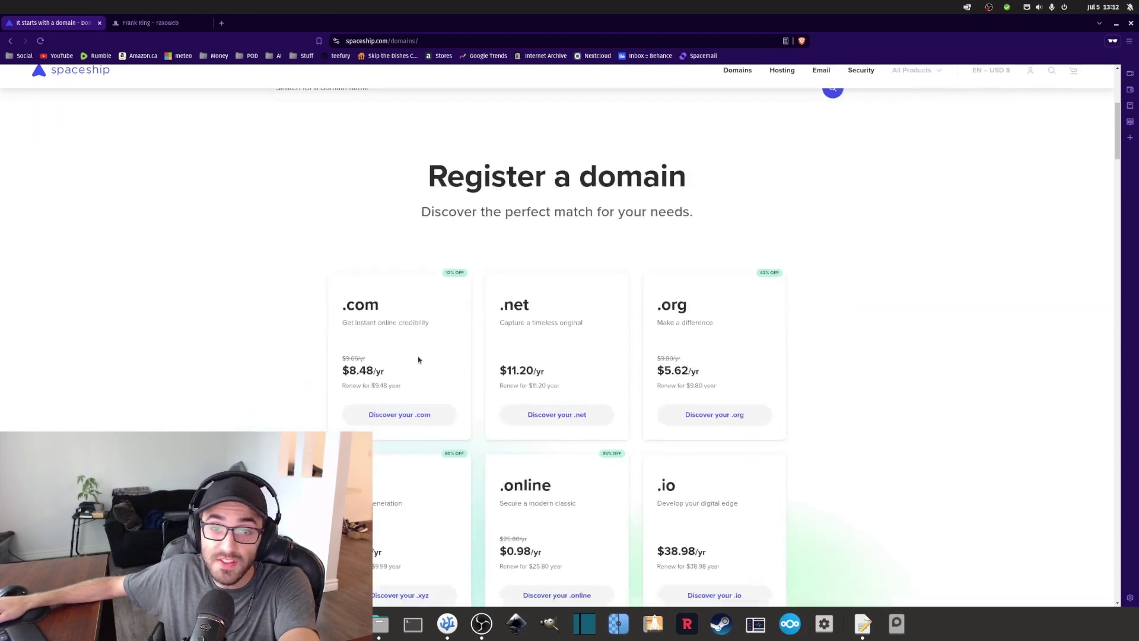
{"action": "scroll", "coordinate": [423, 306], "scroll_direction": "up", "scroll_amount": 2}
{"action": "left_click_drag", "start_coordinate": [384, 304], "coordinate": [349, 305]}
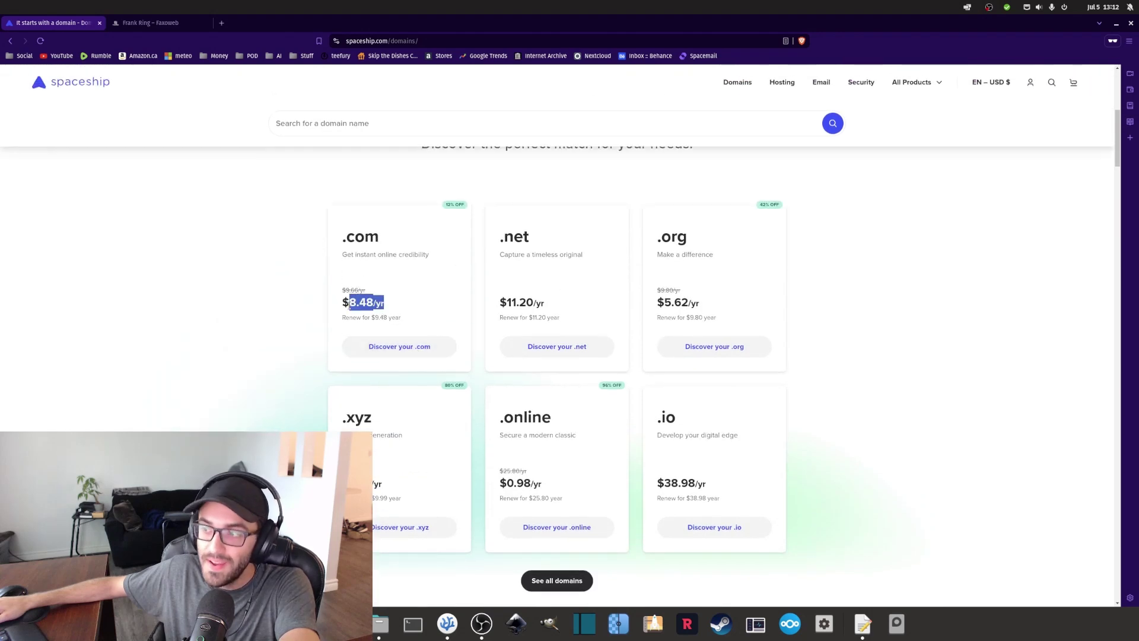
{"action": "scroll", "coordinate": [371, 338], "scroll_direction": "down", "scroll_amount": 8}
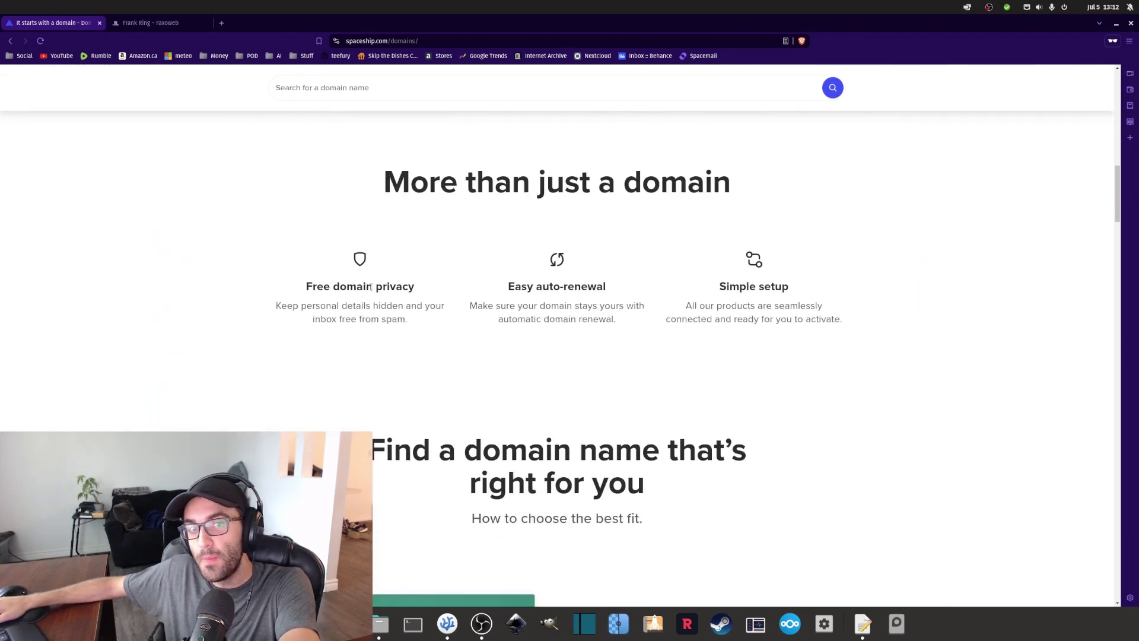
{"action": "triple_click", "coordinate": [371, 288]}
{"action": "scroll", "coordinate": [365, 356], "scroll_direction": "up", "scroll_amount": 10}
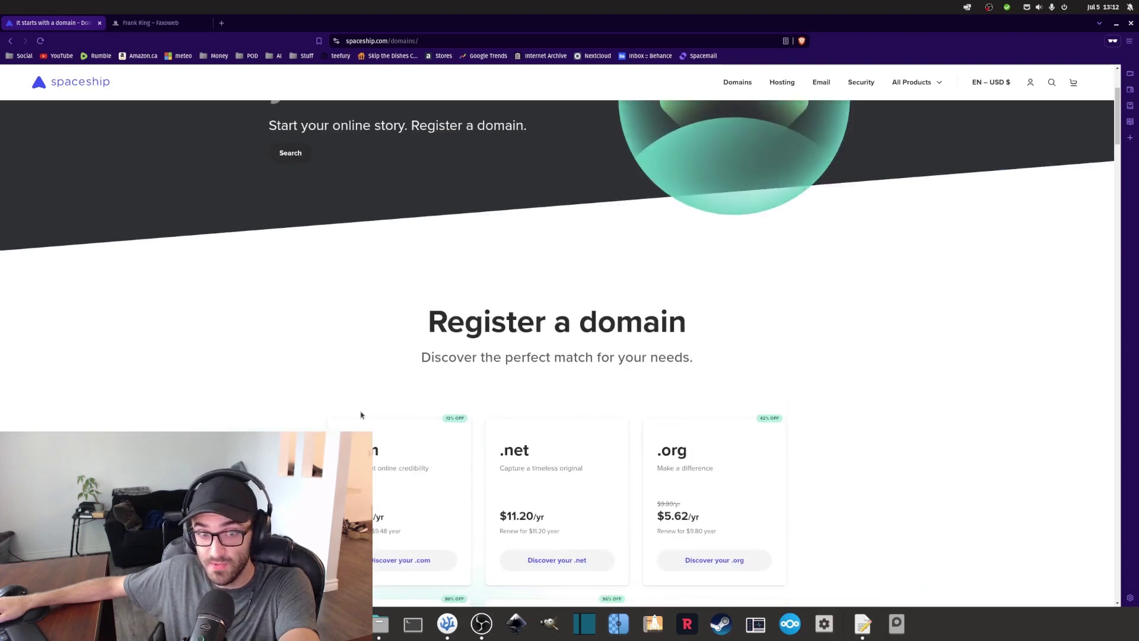
{"action": "scroll", "coordinate": [360, 415], "scroll_direction": "up", "scroll_amount": 3}
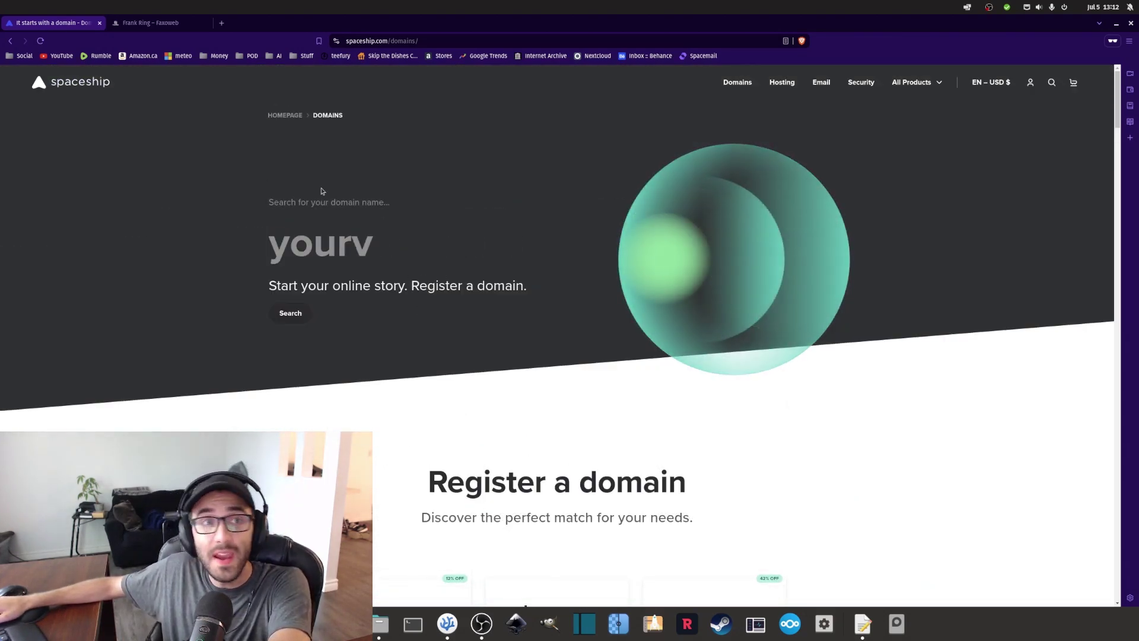
{"action": "left_click", "coordinate": [151, 23]}
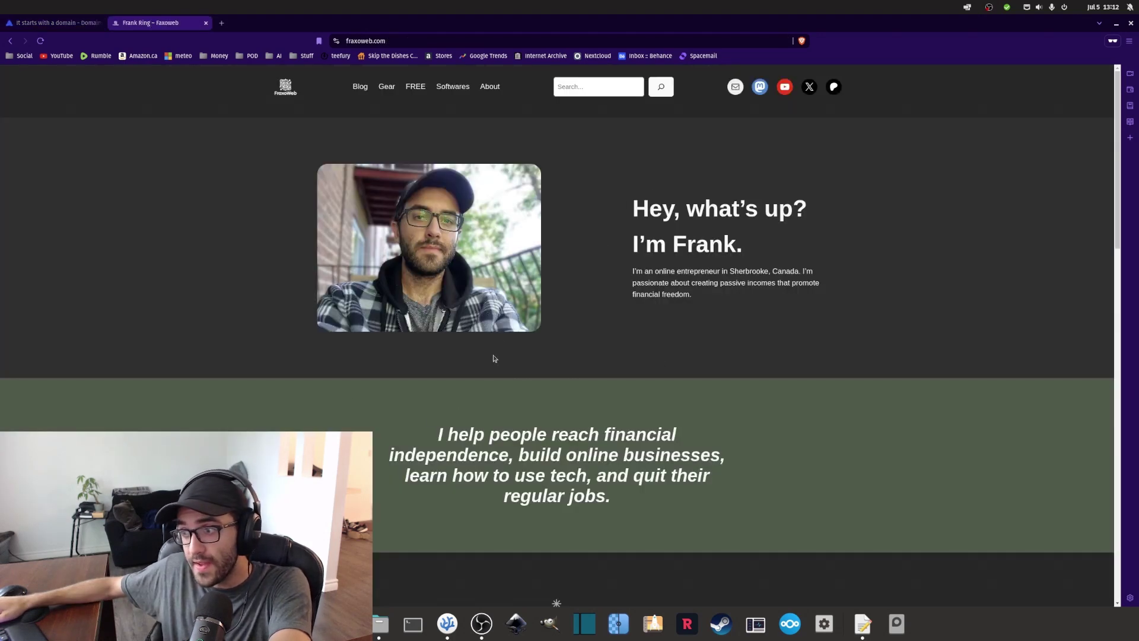
Return to the Spaceship tab and enter fraxoweb.com in the domain search box.
{"action": "scroll", "coordinate": [493, 358], "scroll_direction": "down", "scroll_amount": 5}
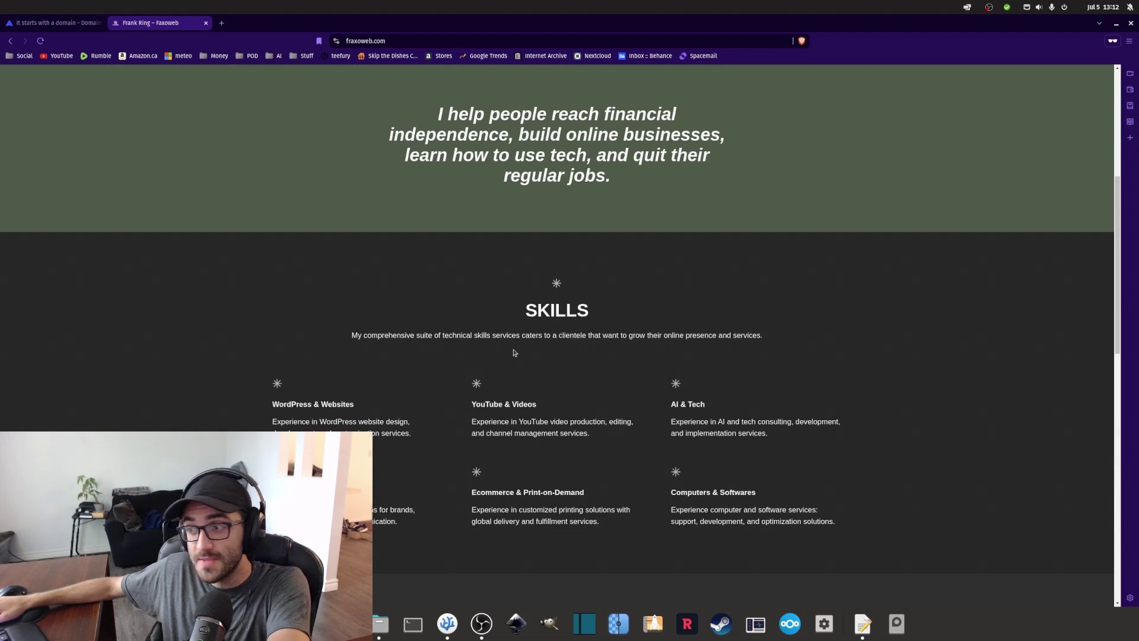
{"action": "scroll", "coordinate": [540, 382], "scroll_direction": "up", "scroll_amount": 5}
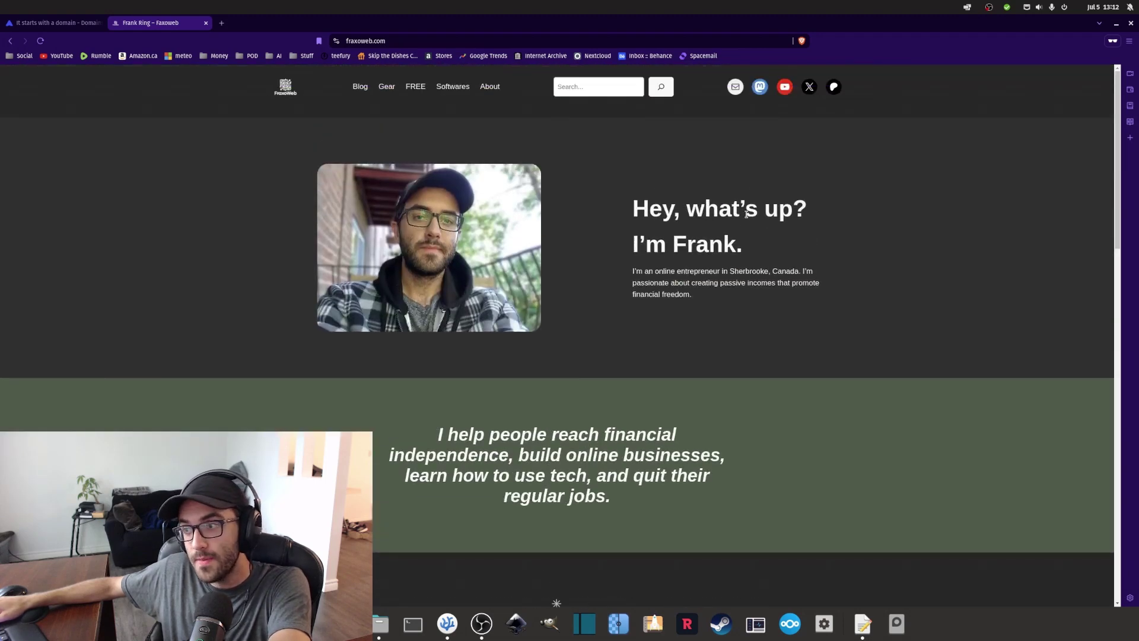
{"action": "left_click", "coordinate": [56, 22]}
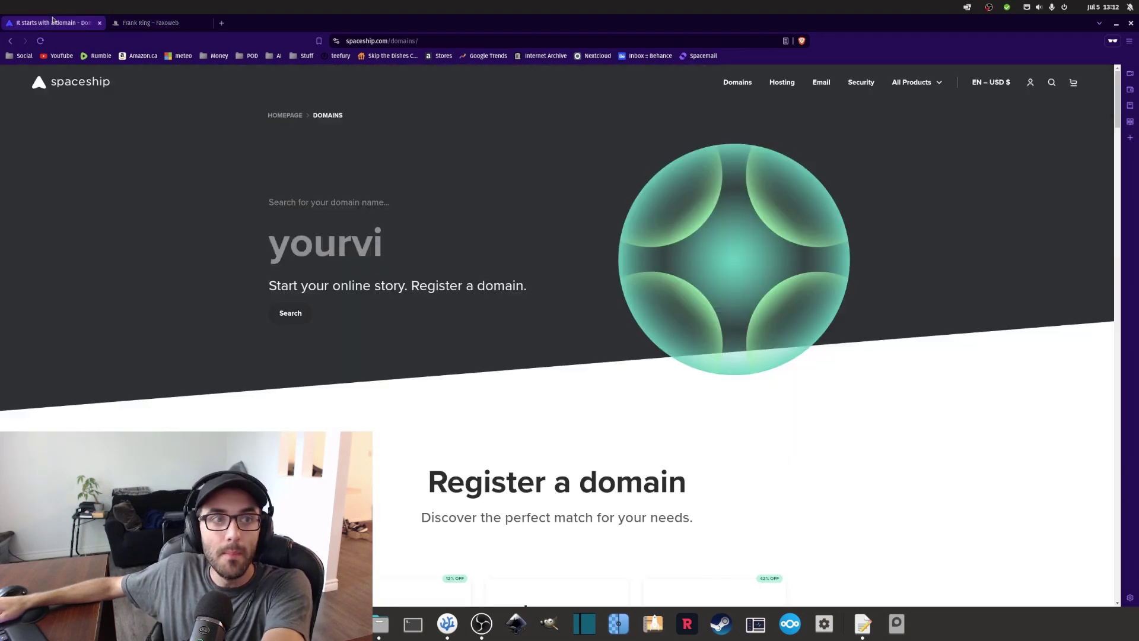
{"action": "left_click", "coordinate": [333, 240]}
{"action": "type", "text": "fraxoweb.com"}
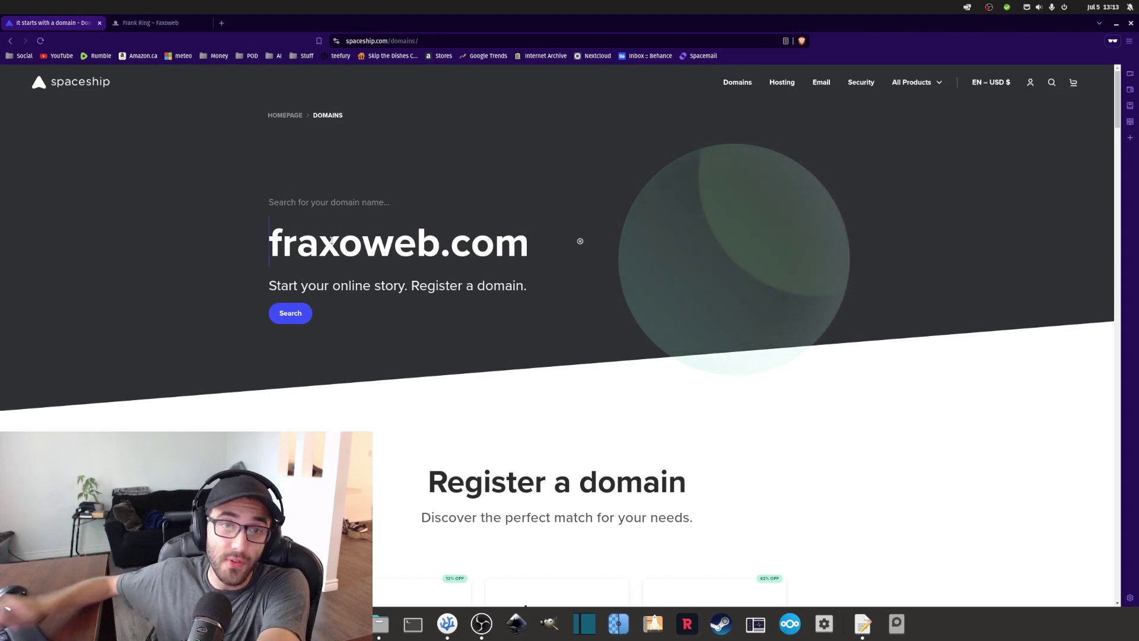
{"action": "left_click_drag", "start_coordinate": [528, 245], "coordinate": [260, 217]}
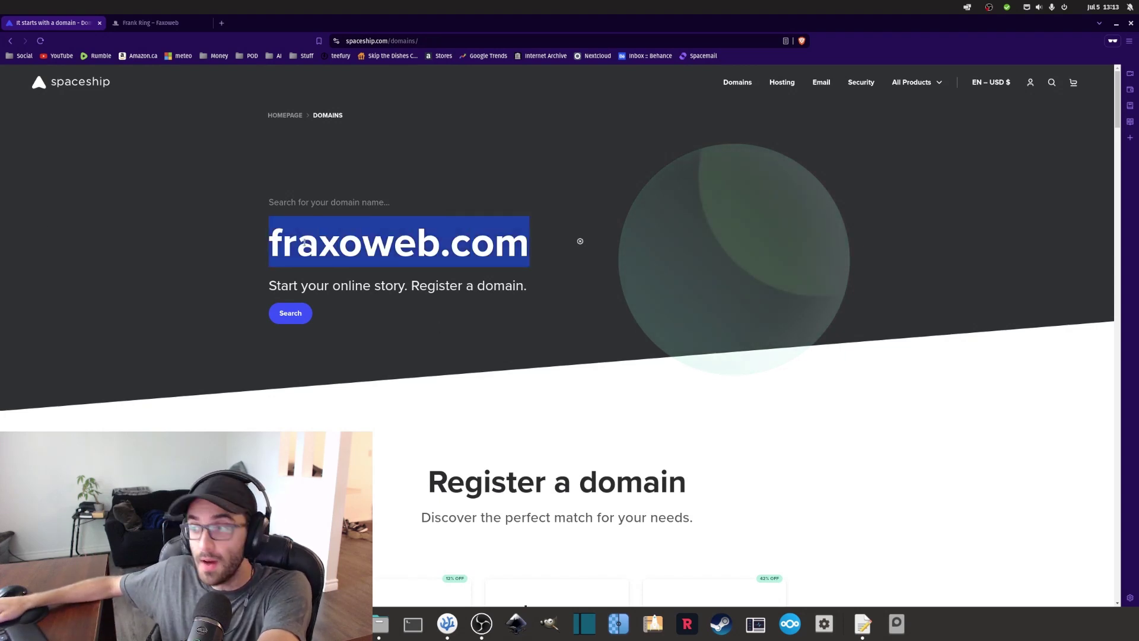
{"action": "left_click", "coordinate": [283, 244]}
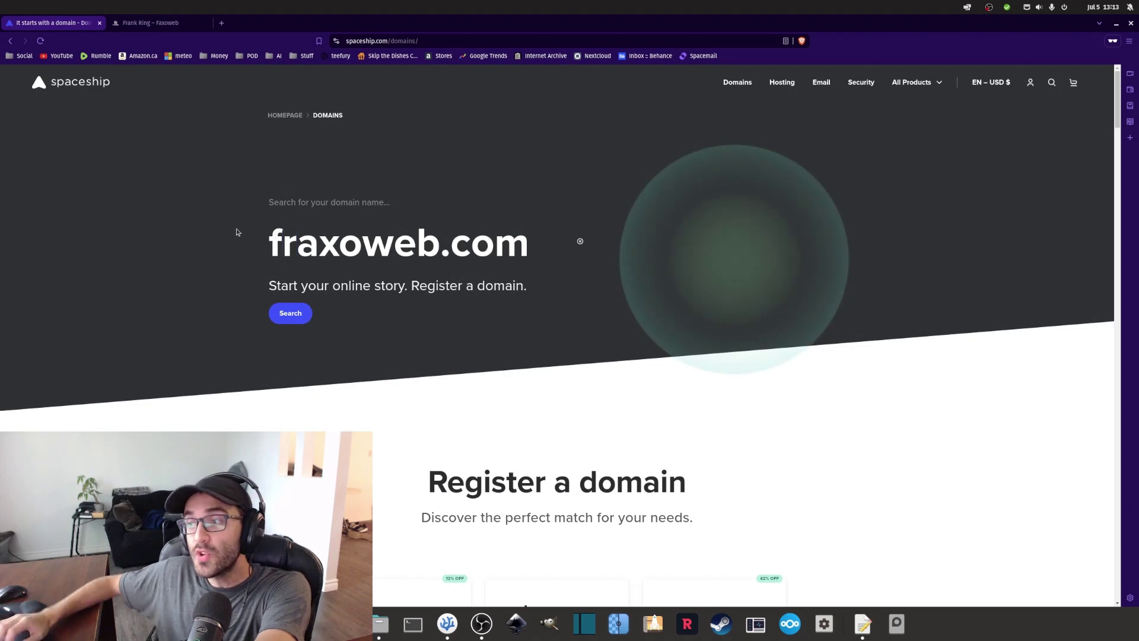
{"action": "key", "text": "Left"}
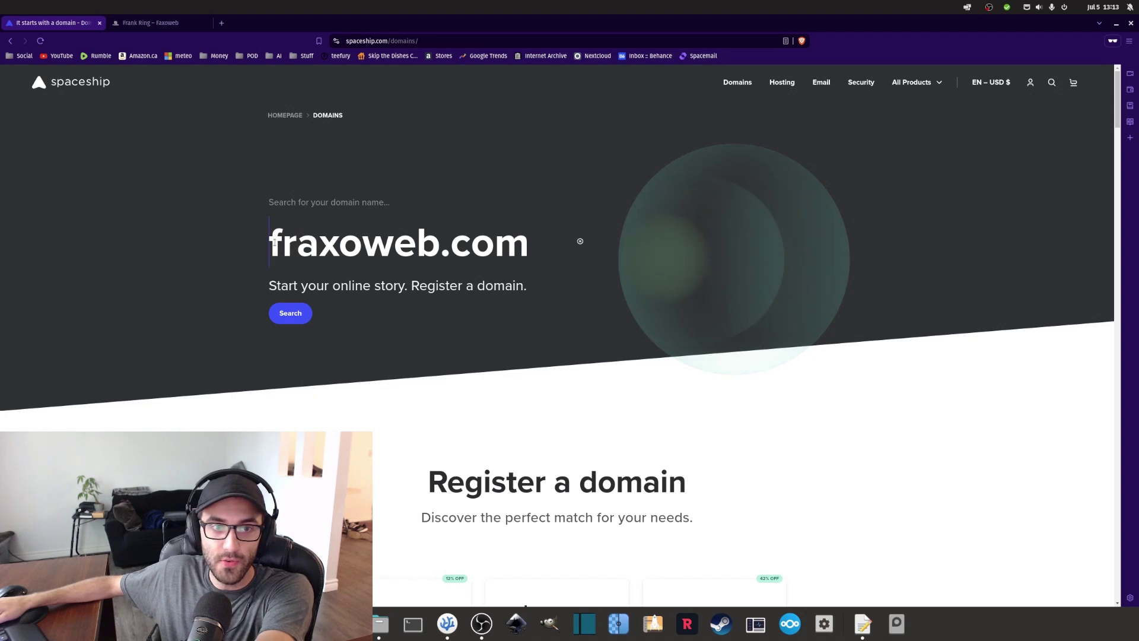
{"action": "type", "text": "frank@"}
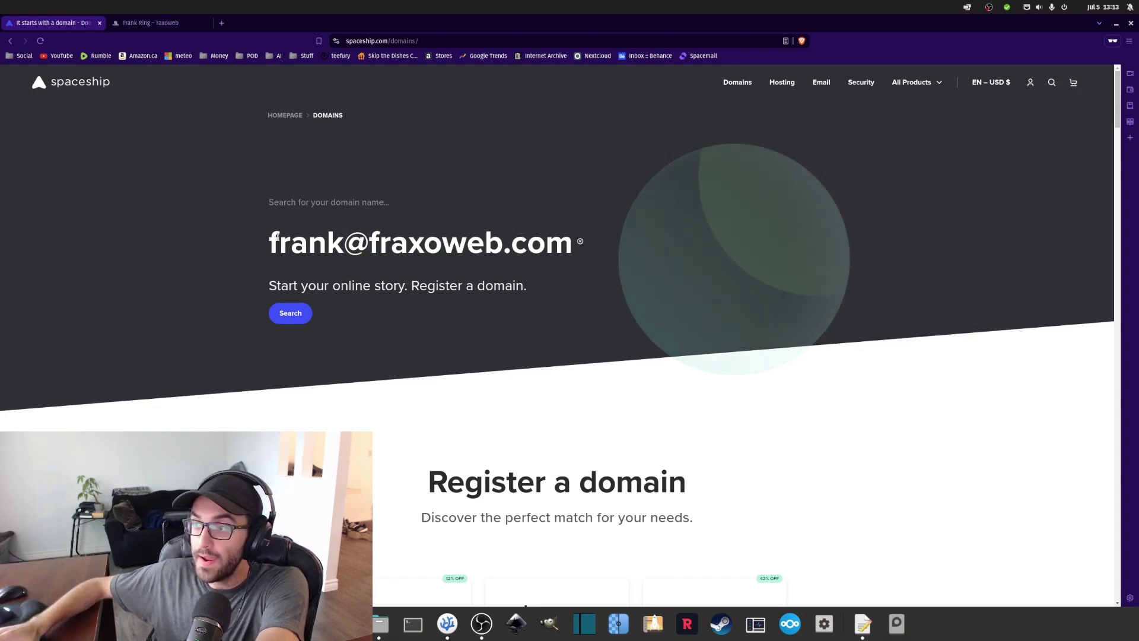
{"action": "key", "text": "ctrl+BackSpace"}
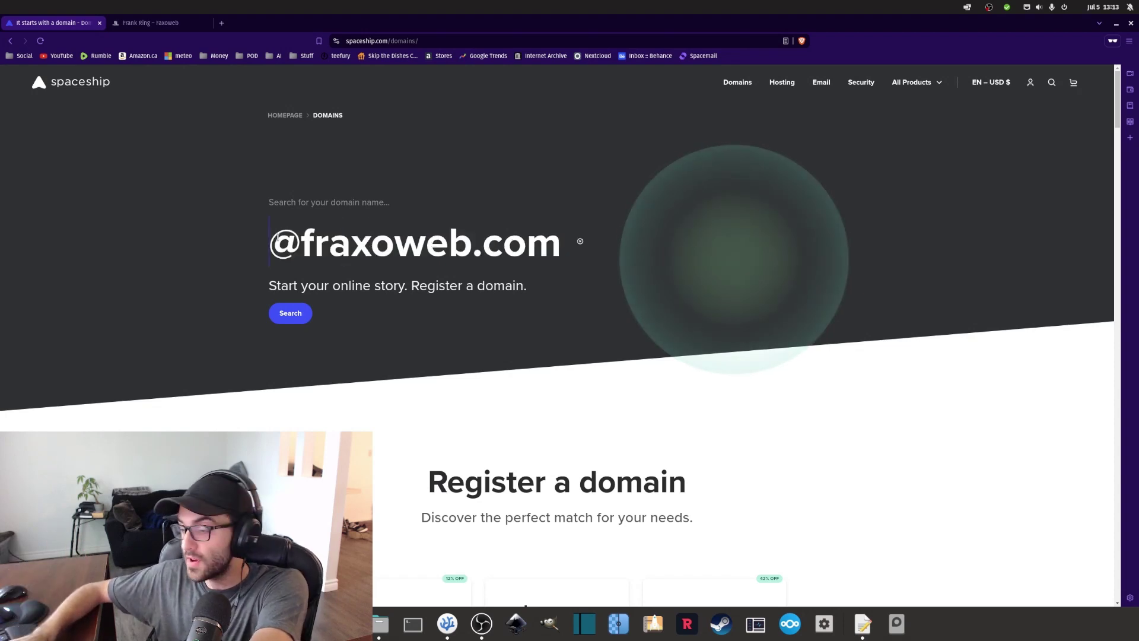
{"action": "type", "text": "john"}
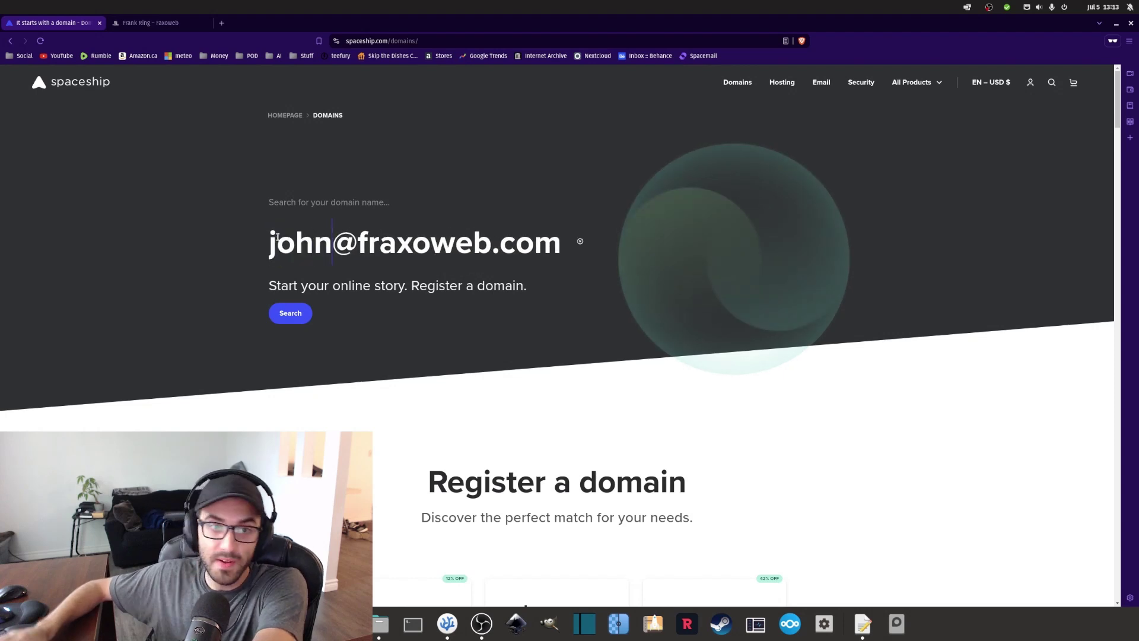
Highlight the fraxoweb.com part of the example address, then go to the Spaceship homepage.
{"action": "key", "text": "ctrl+a"}
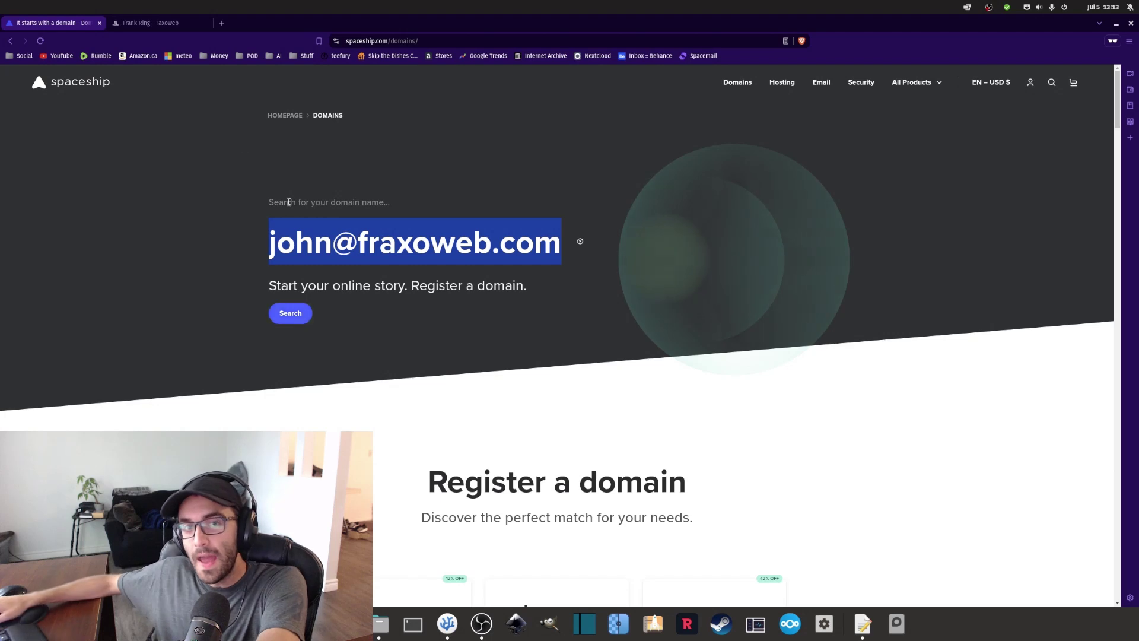
{"action": "left_click", "coordinate": [461, 255]}
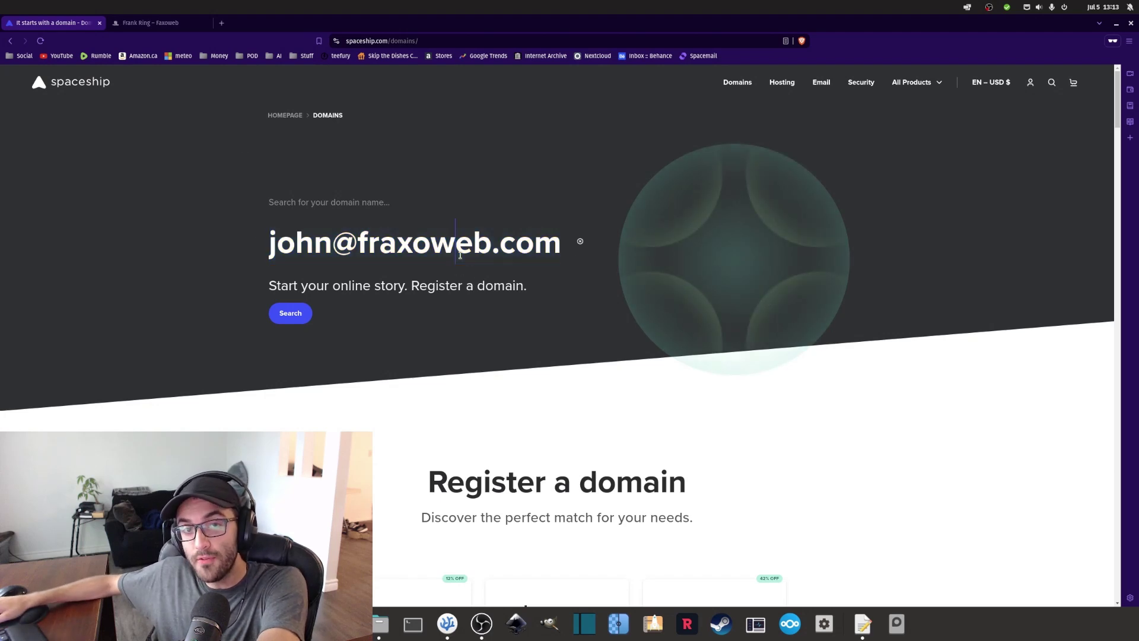
{"action": "left_click", "coordinate": [154, 23]}
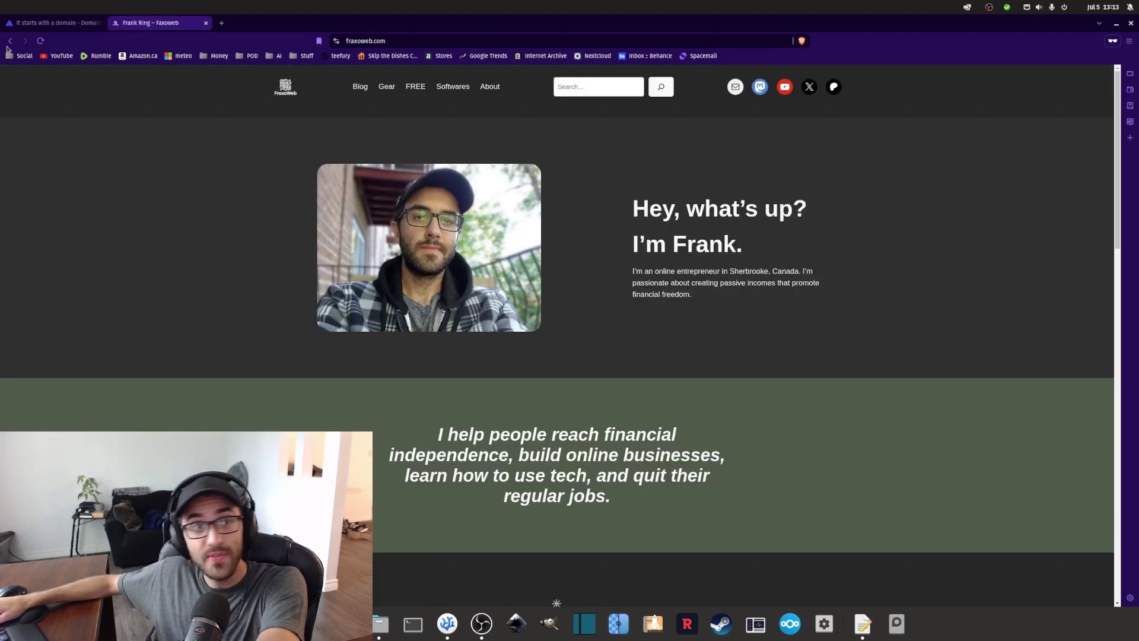
{"action": "left_click", "coordinate": [58, 24]}
{"action": "double_click", "coordinate": [383, 249]}
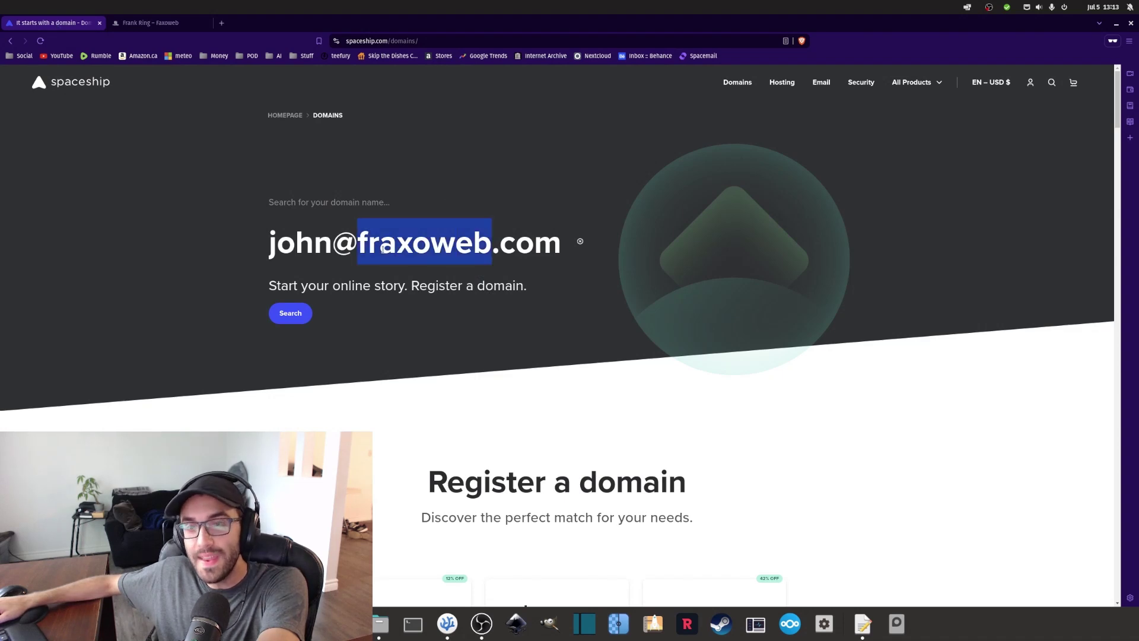
{"action": "key", "text": "ctrl+a"}
{"action": "key", "text": "ctrl+x"}
{"action": "key", "text": "ctrl+v"}
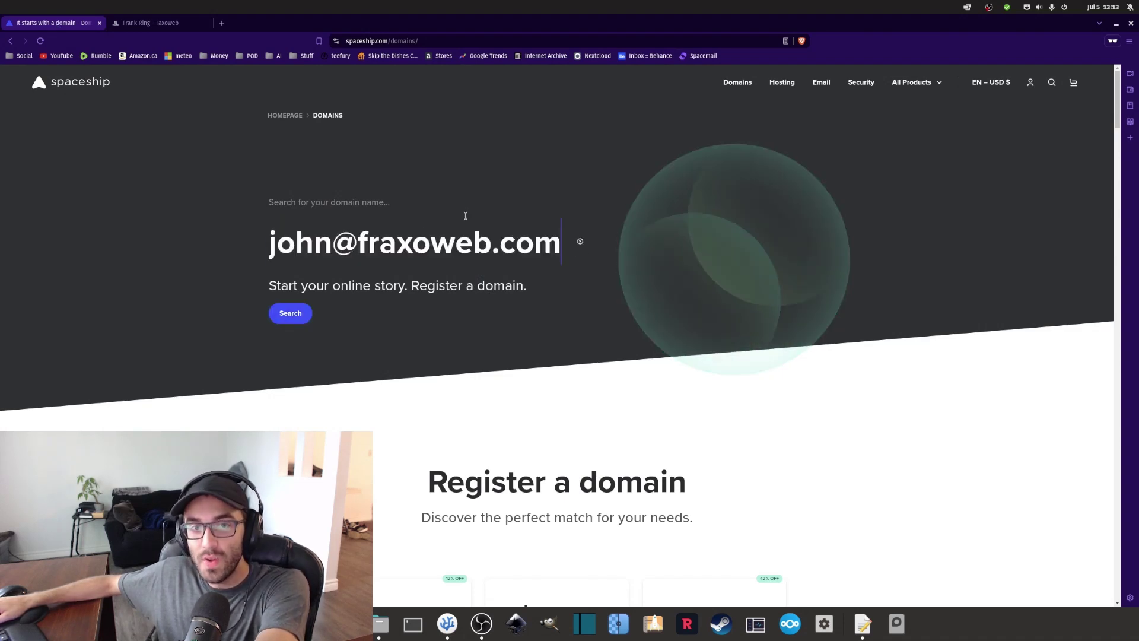
{"action": "left_click", "coordinate": [575, 230], "text": "shift"}
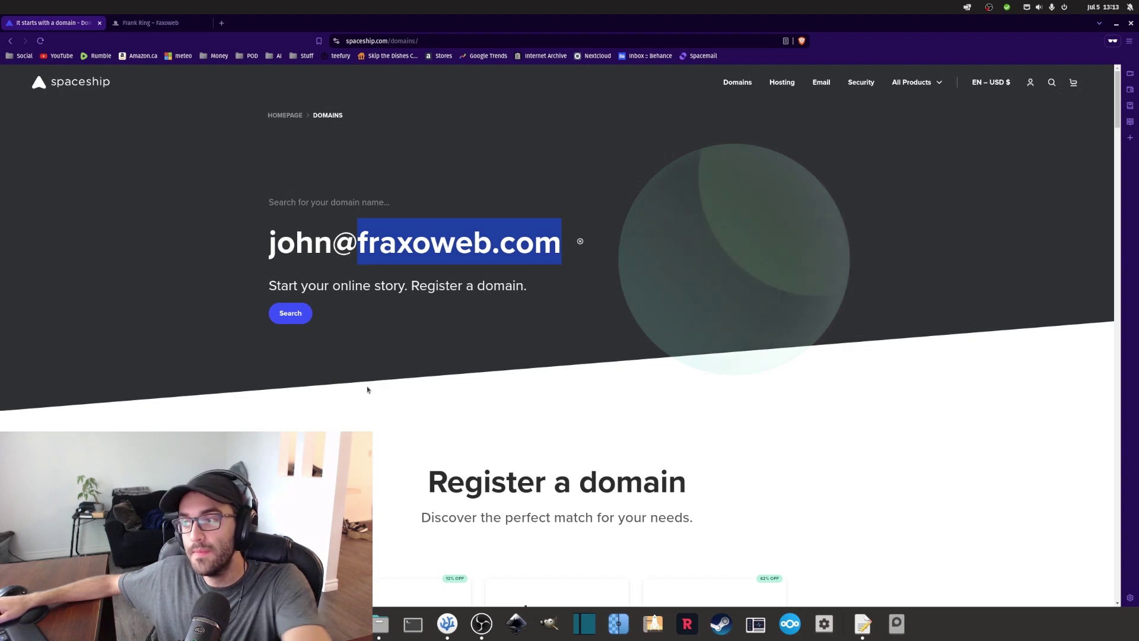
{"action": "left_click", "coordinate": [81, 86]}
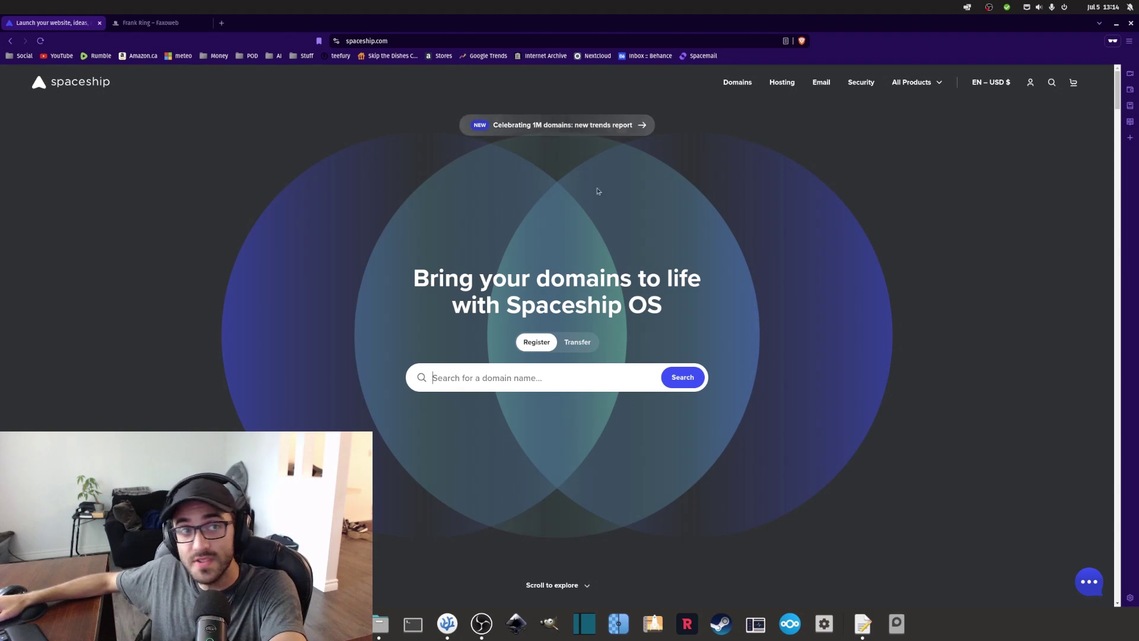
Navigate from the homepage to Domains and on to the Shared Hosting page.
{"action": "scroll", "coordinate": [617, 181], "scroll_direction": "down", "scroll_amount": 4}
{"action": "scroll", "coordinate": [676, 170], "scroll_direction": "up", "scroll_amount": 4}
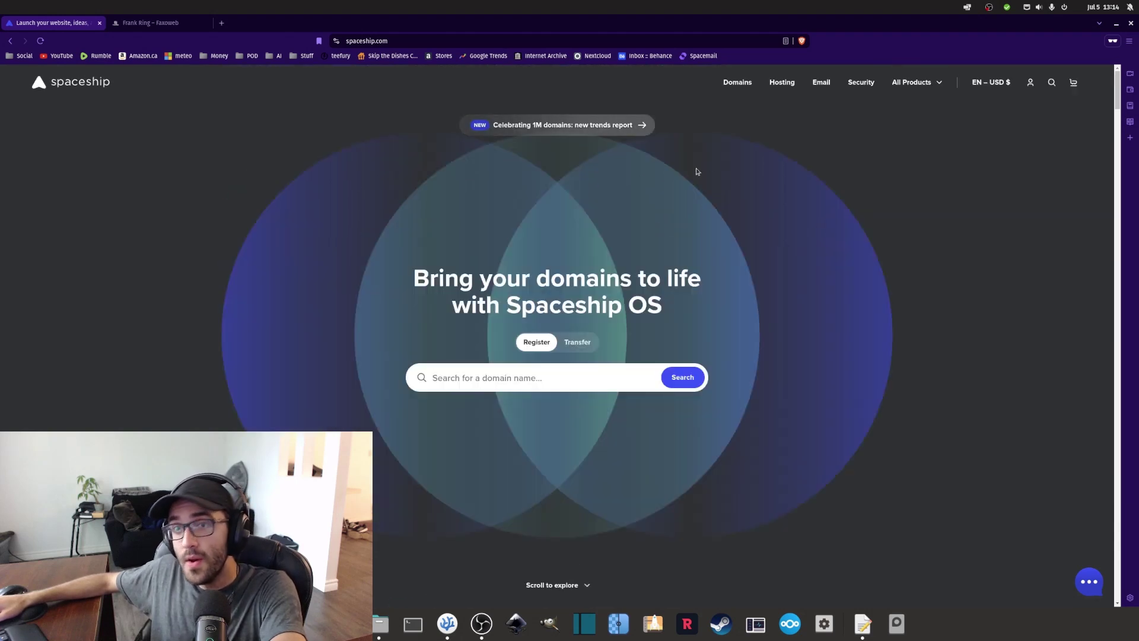
{"action": "left_click", "coordinate": [752, 86]}
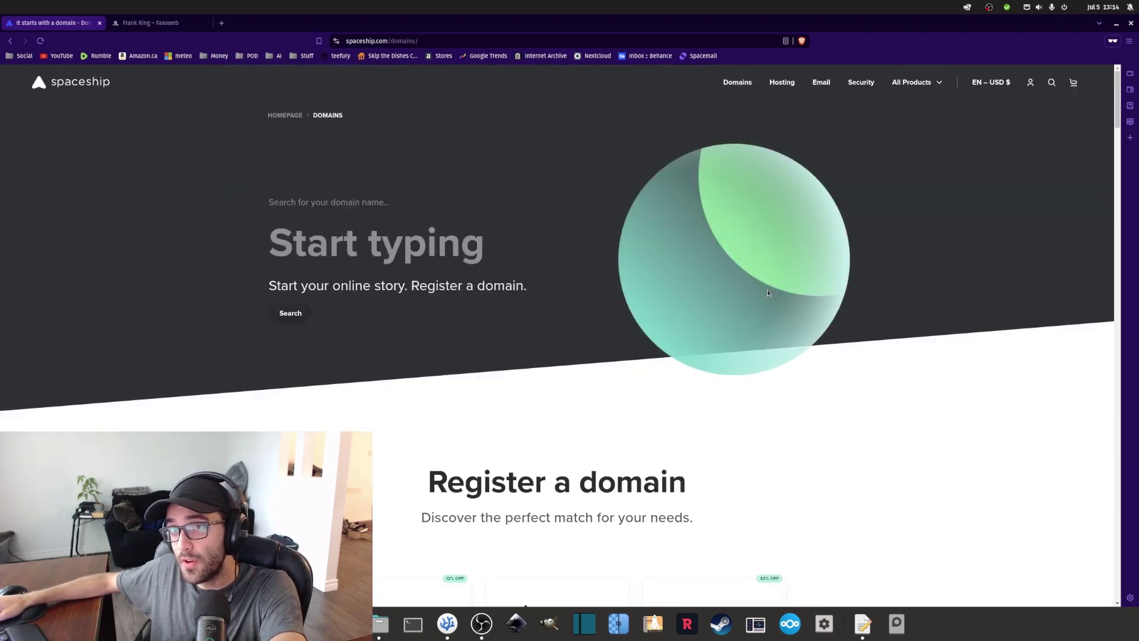
{"action": "left_click", "coordinate": [782, 82]}
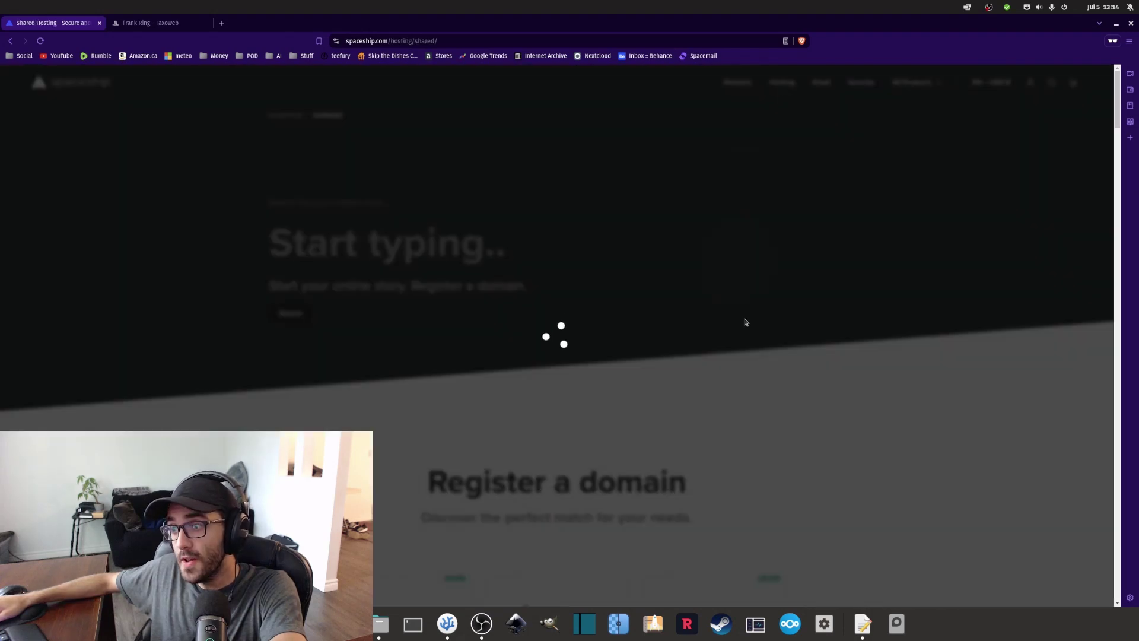
{"action": "scroll", "coordinate": [747, 380], "scroll_direction": "down", "scroll_amount": 5}
{"action": "scroll", "coordinate": [749, 368], "scroll_direction": "up", "scroll_amount": 5}
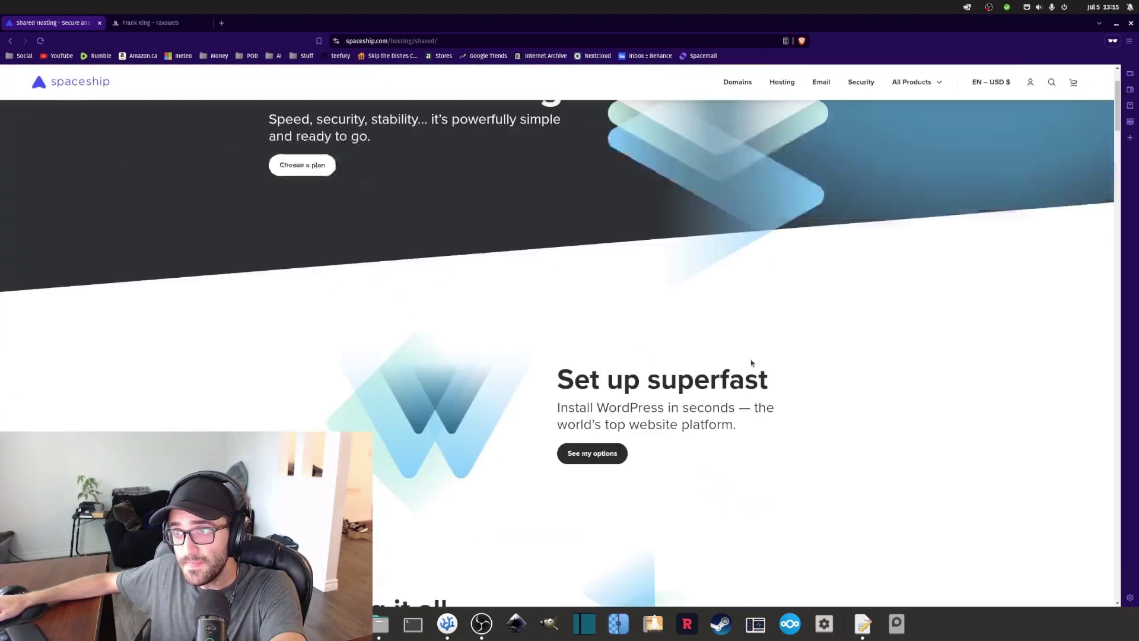
{"action": "scroll", "coordinate": [751, 363], "scroll_direction": "up", "scroll_amount": 2}
{"action": "left_click", "coordinate": [821, 83]}
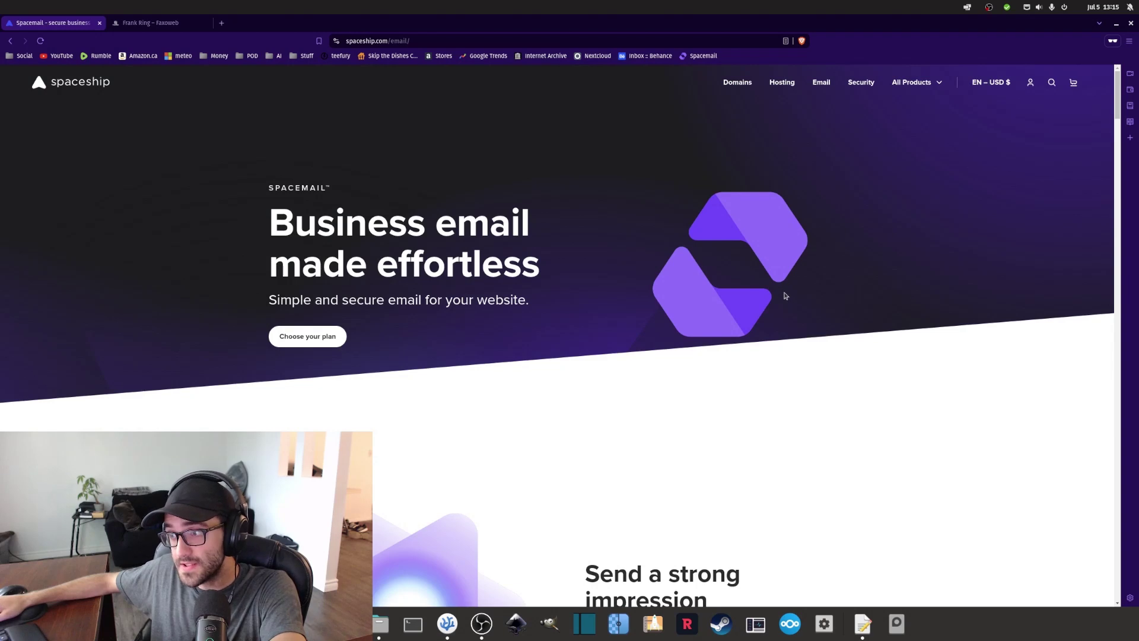
{"action": "scroll", "coordinate": [785, 294], "scroll_direction": "down", "scroll_amount": 3}
{"action": "scroll", "coordinate": [783, 295], "scroll_direction": "up", "scroll_amount": 3}
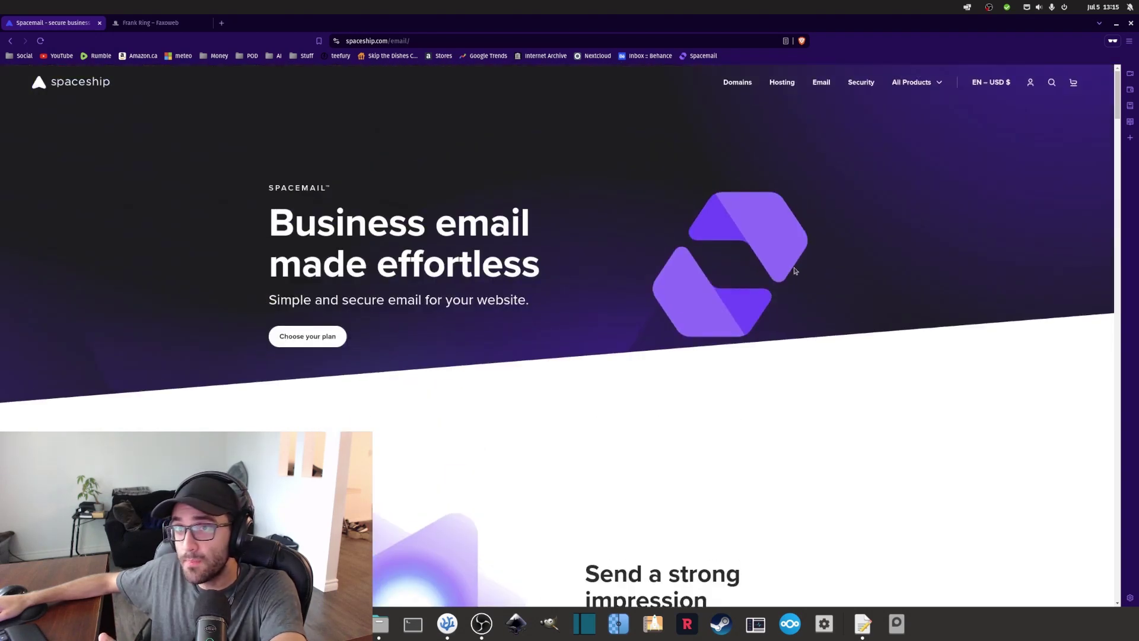
{"action": "left_click", "coordinate": [782, 82]}
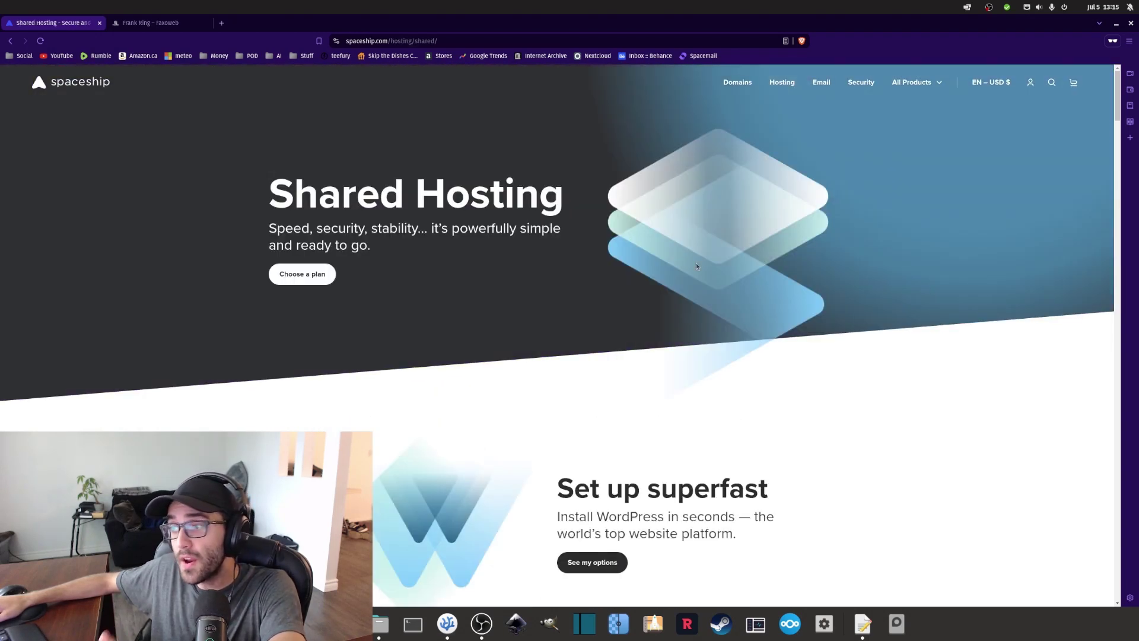
{"action": "scroll", "coordinate": [661, 387], "scroll_direction": "down", "scroll_amount": 5}
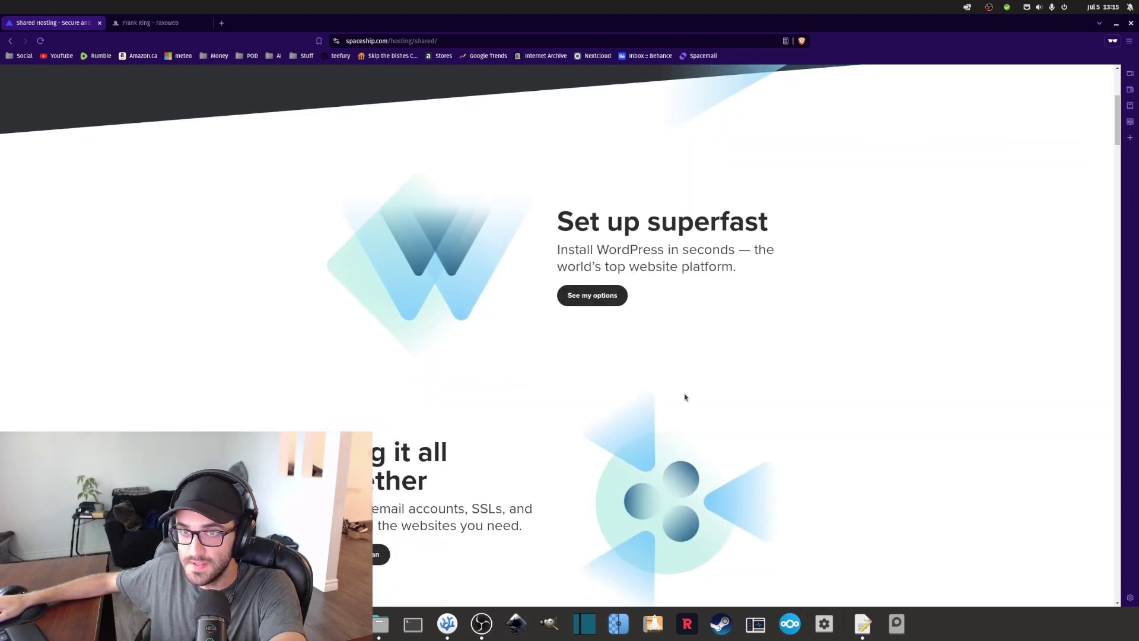
{"action": "scroll", "coordinate": [684, 397], "scroll_direction": "up", "scroll_amount": 4}
{"action": "scroll", "coordinate": [763, 297], "scroll_direction": "up", "scroll_amount": 1}
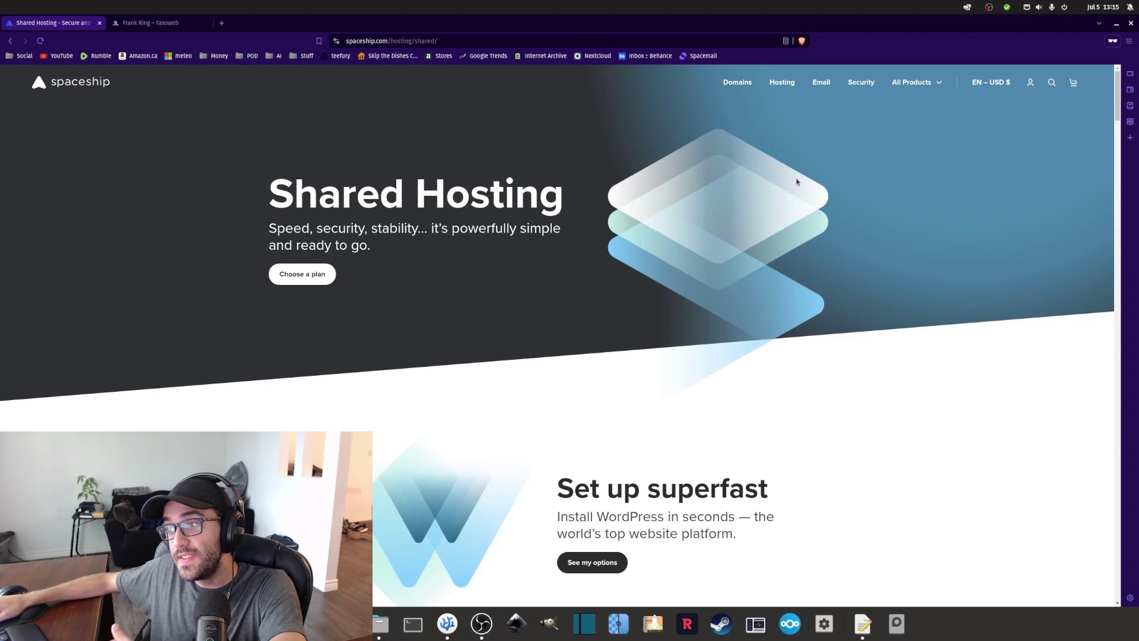
{"action": "scroll", "coordinate": [793, 187], "scroll_direction": "down", "scroll_amount": 12}
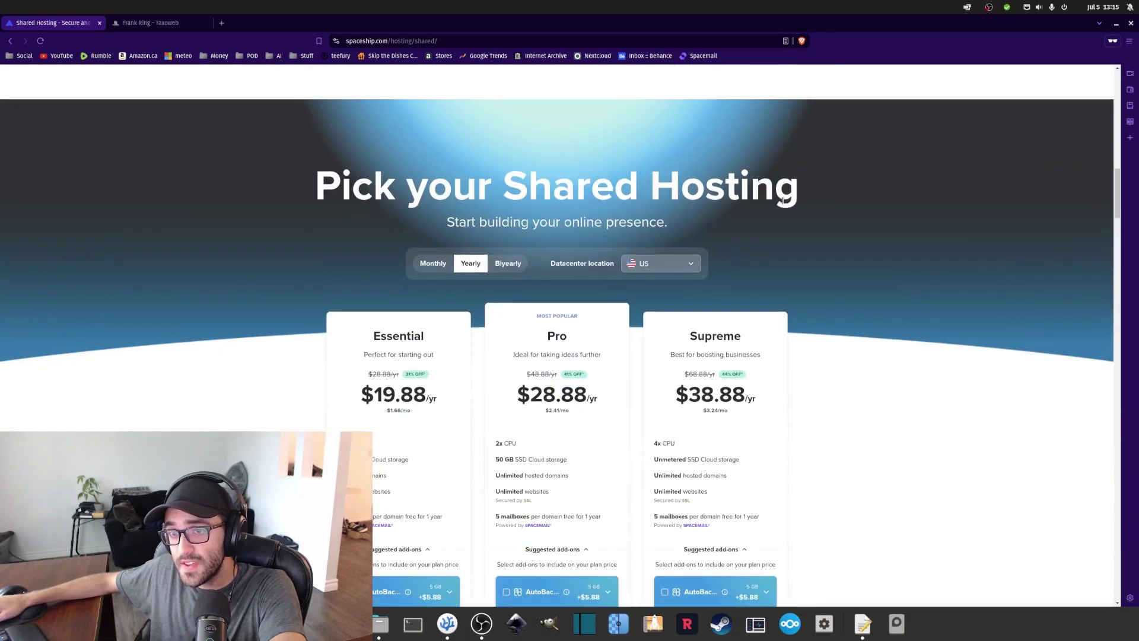
{"action": "scroll", "coordinate": [593, 300], "scroll_direction": "down", "scroll_amount": 2}
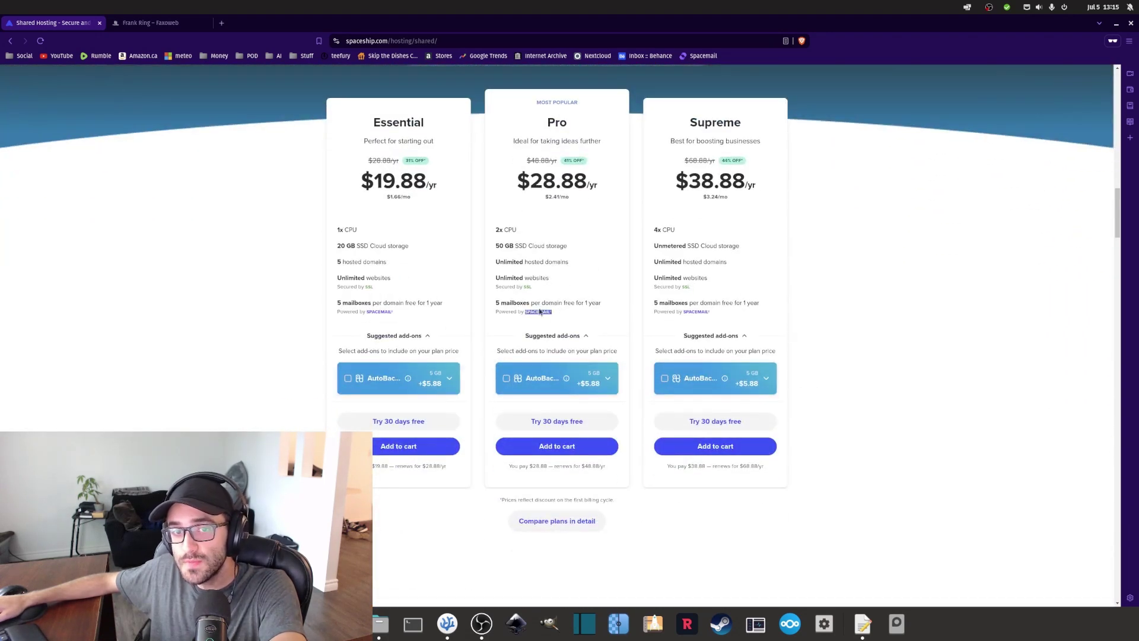
{"action": "left_click_drag", "start_coordinate": [540, 313], "coordinate": [502, 302]}
{"action": "left_click", "coordinate": [559, 285]}
{"action": "scroll", "coordinate": [597, 277], "scroll_direction": "up", "scroll_amount": 8}
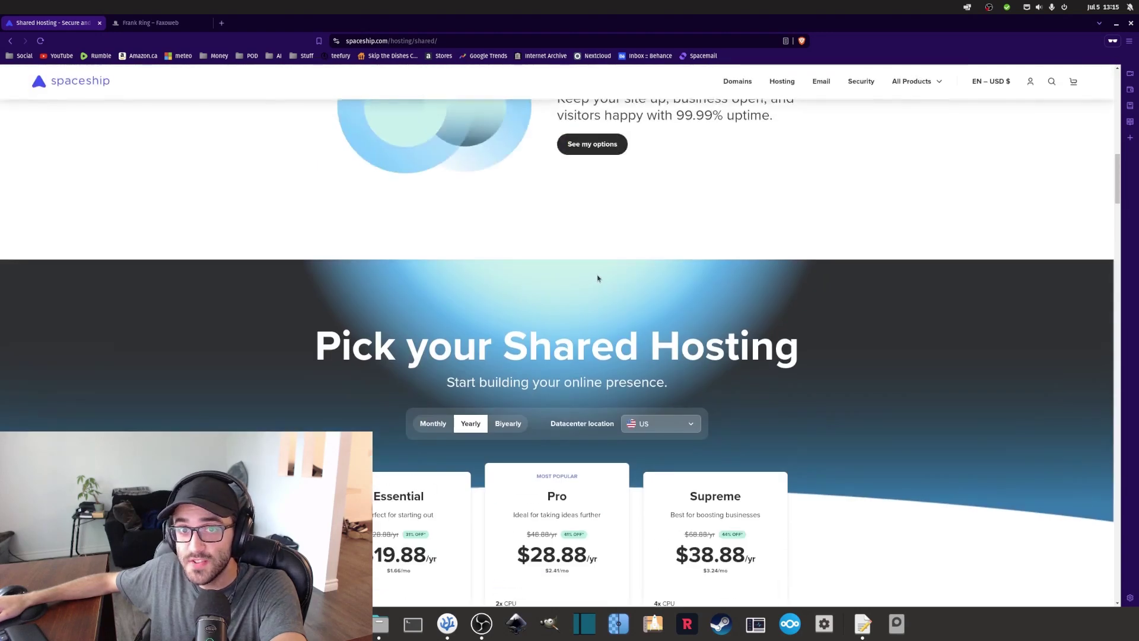
{"action": "scroll", "coordinate": [597, 277], "scroll_direction": "down", "scroll_amount": 5}
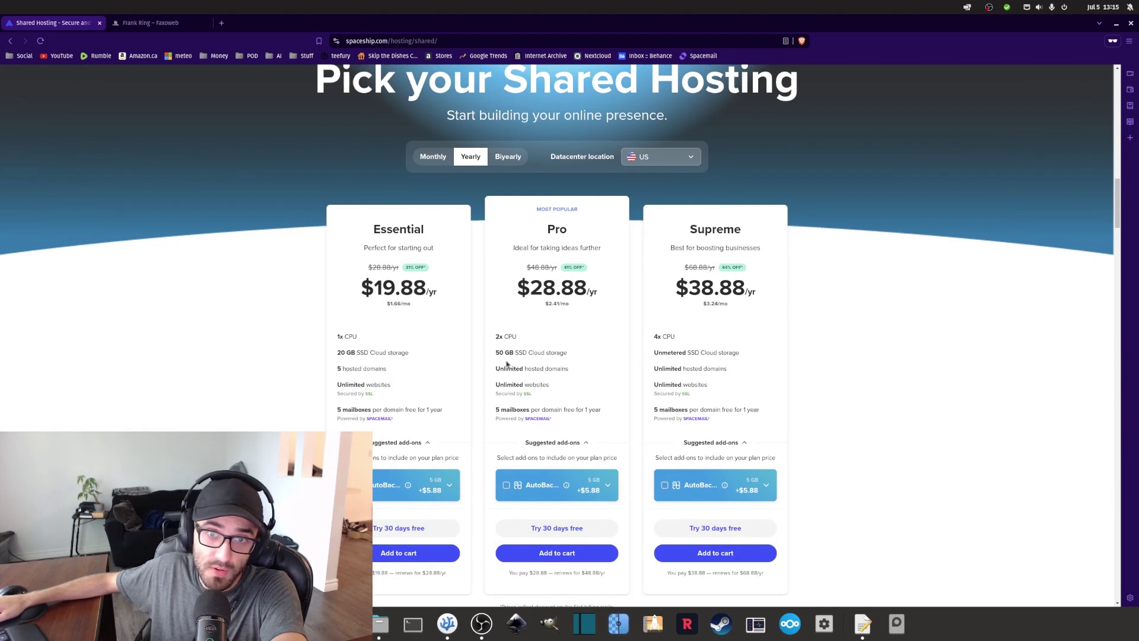
{"action": "scroll", "coordinate": [602, 331], "scroll_direction": "down", "scroll_amount": 2}
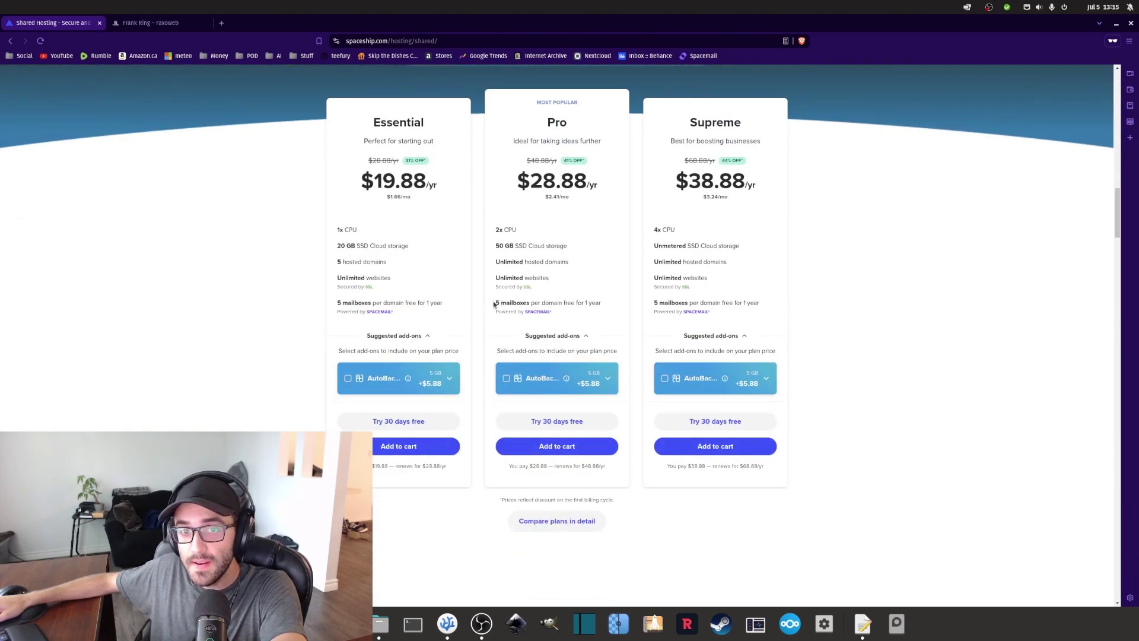
{"action": "mouse_move", "coordinate": [493, 304]}
{"action": "left_mouse_down"}
{"action": "mouse_move", "coordinate": [560, 313]}
{"action": "mouse_move", "coordinate": [502, 304]}
{"action": "left_mouse_up"}
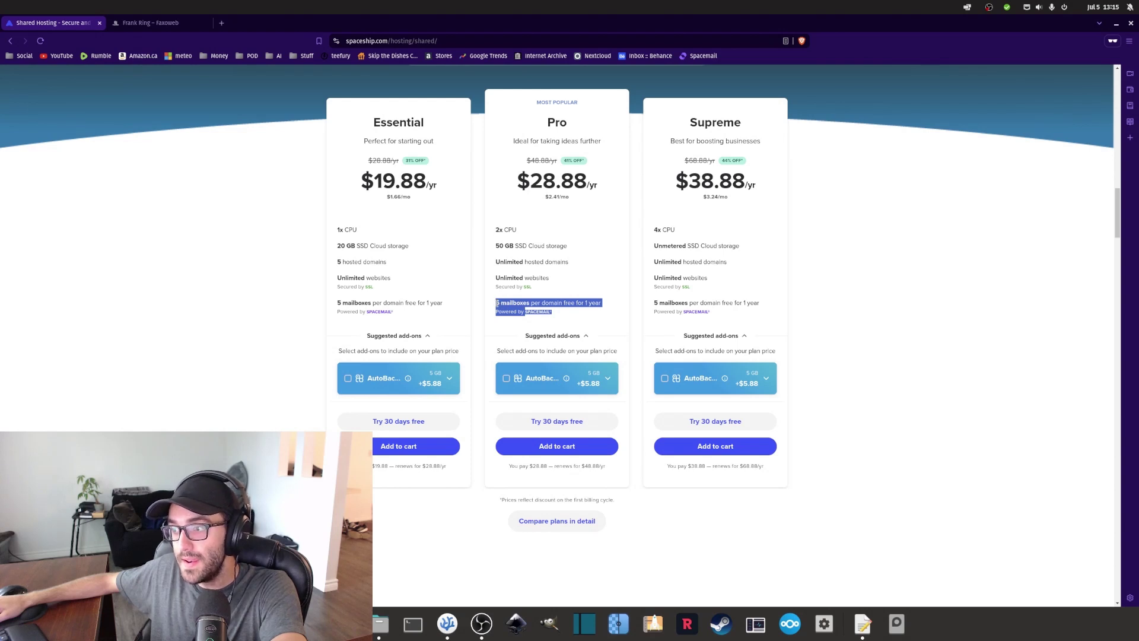
{"action": "left_click", "coordinate": [497, 303]}
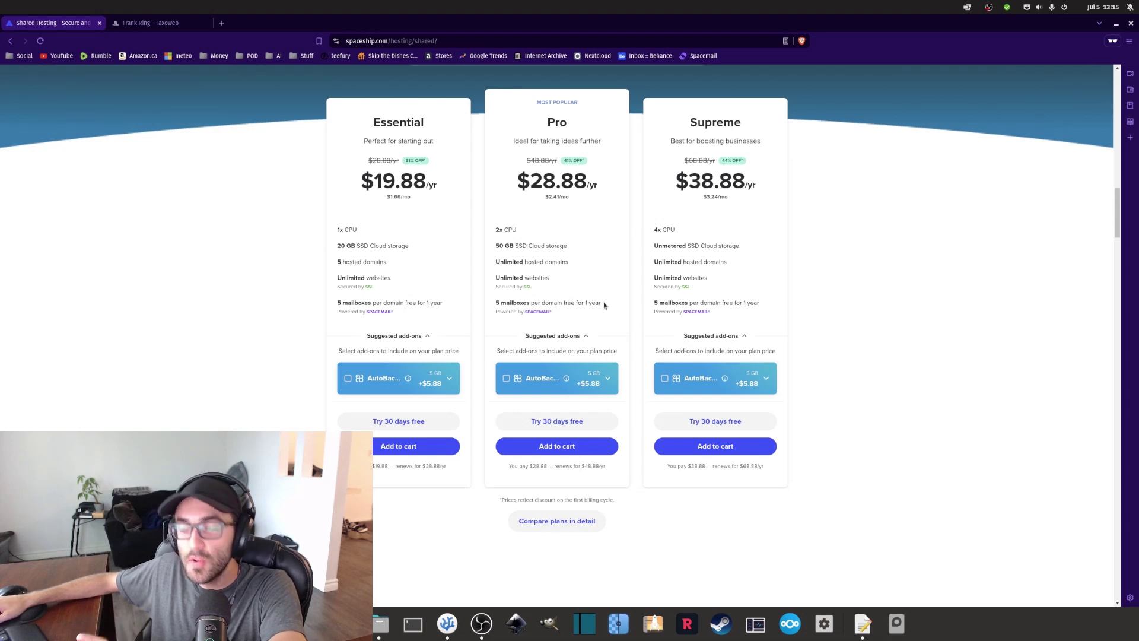
{"action": "scroll", "coordinate": [567, 237], "scroll_direction": "up", "scroll_amount": 1}
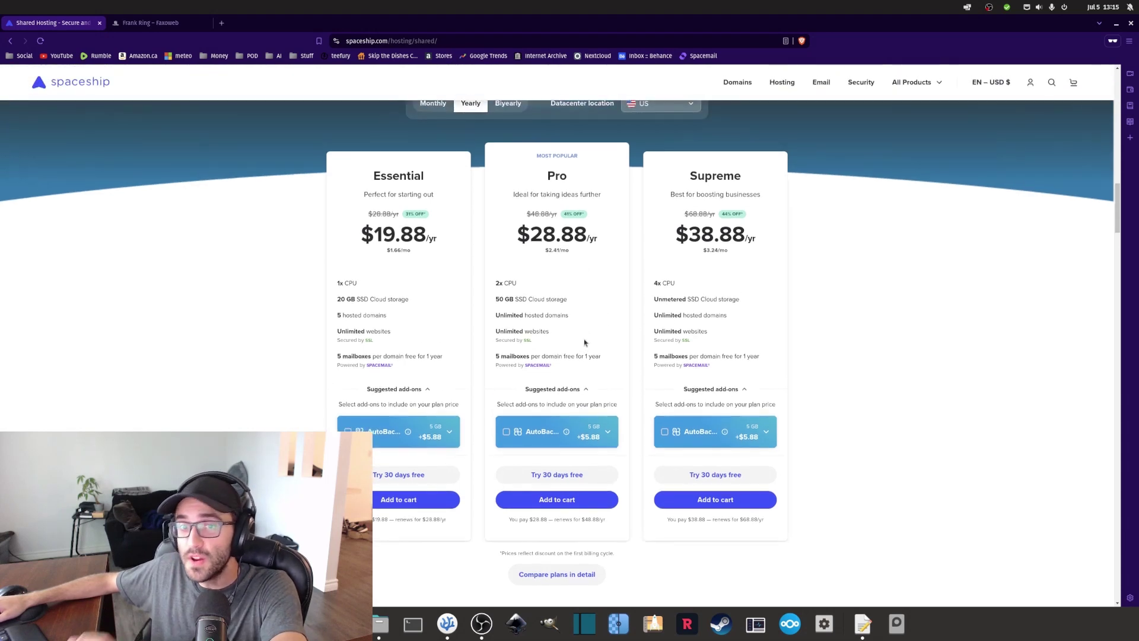
{"action": "scroll", "coordinate": [558, 320], "scroll_direction": "down", "scroll_amount": 1}
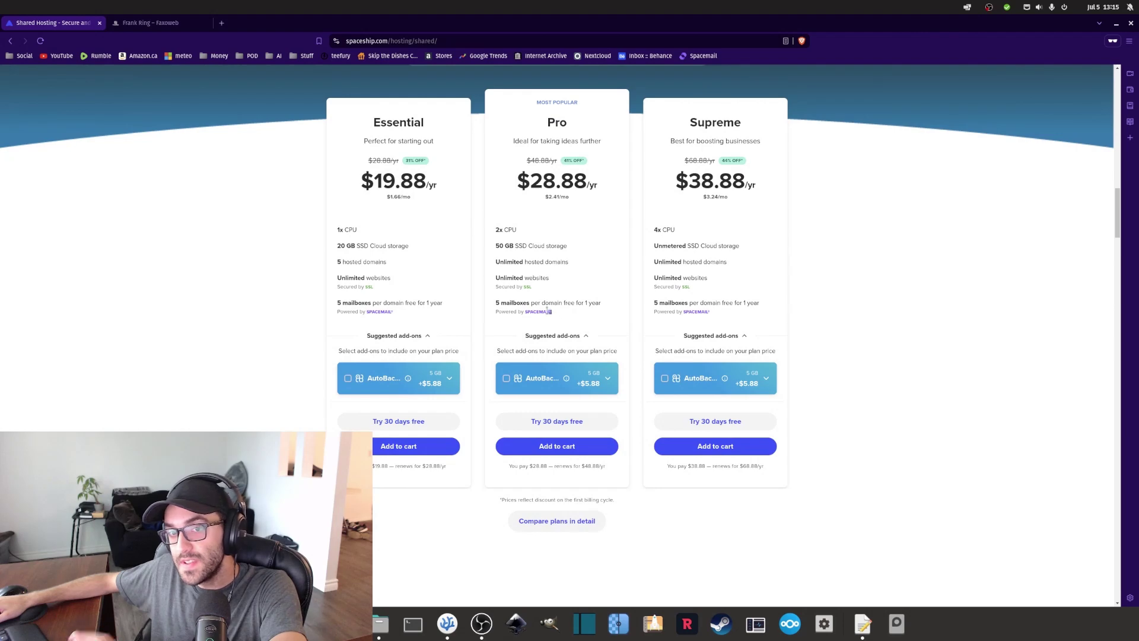
{"action": "left_click_drag", "start_coordinate": [551, 312], "coordinate": [496, 301]}
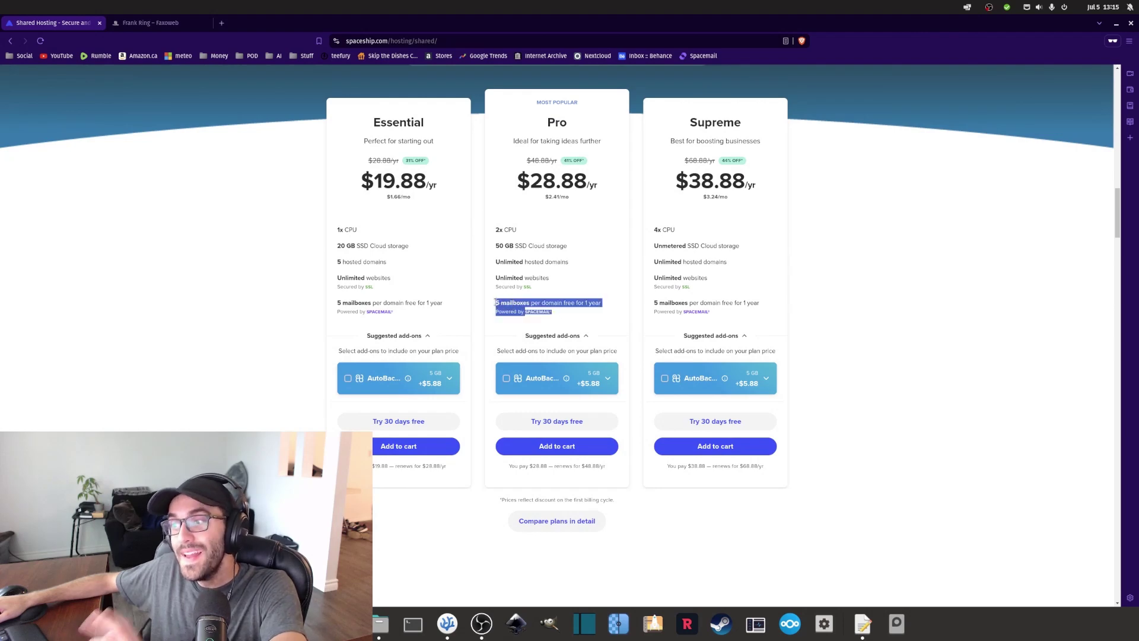
{"action": "left_click", "coordinate": [527, 301]}
{"action": "scroll", "coordinate": [562, 291], "scroll_direction": "up", "scroll_amount": 10}
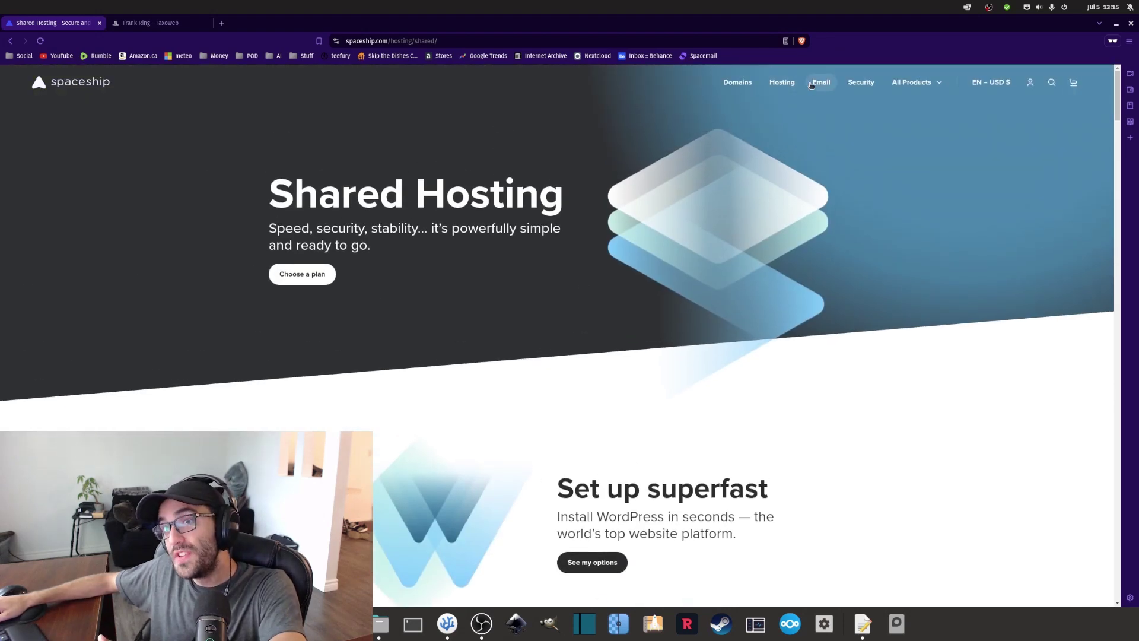
Open the Spacemail business email page and scroll through its plans.
{"action": "left_click", "coordinate": [821, 82]}
{"action": "scroll", "coordinate": [690, 261], "scroll_direction": "down", "scroll_amount": 5}
{"action": "scroll", "coordinate": [689, 262], "scroll_direction": "down", "scroll_amount": 8}
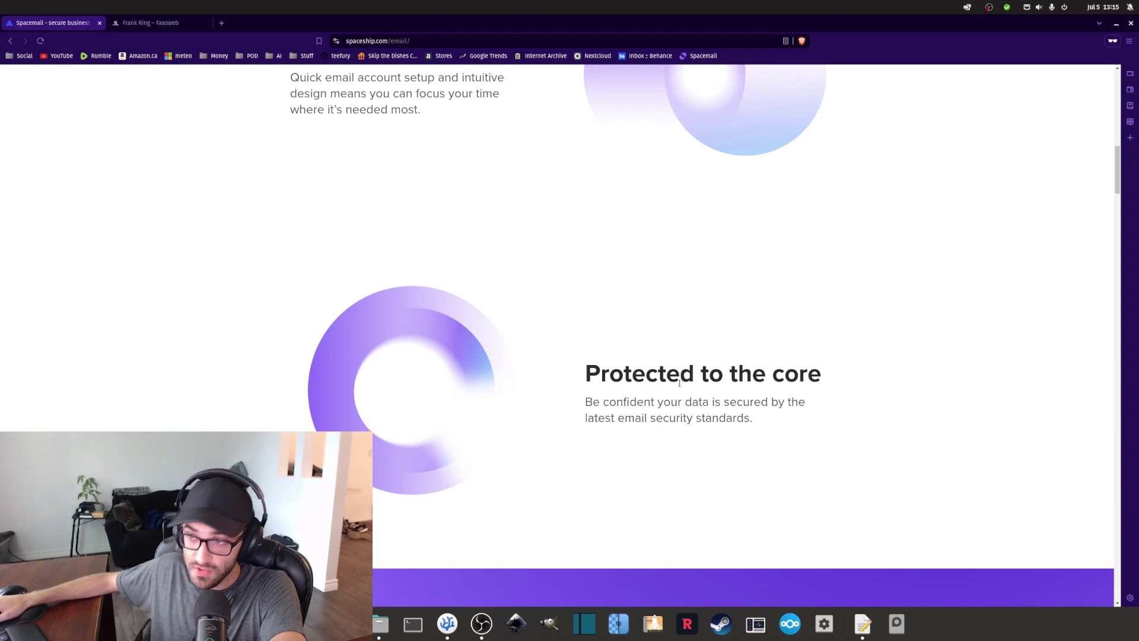
{"action": "scroll", "coordinate": [691, 340], "scroll_direction": "down", "scroll_amount": 5}
{"action": "scroll", "coordinate": [691, 340], "scroll_direction": "up", "scroll_amount": 6}
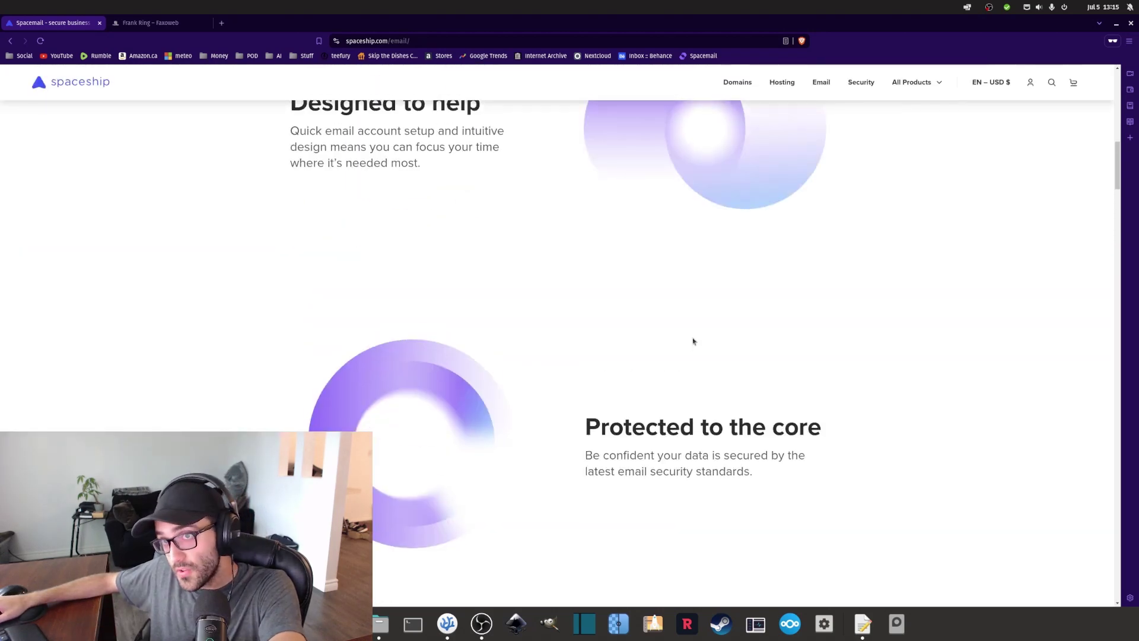
{"action": "scroll", "coordinate": [694, 341], "scroll_direction": "down", "scroll_amount": 10}
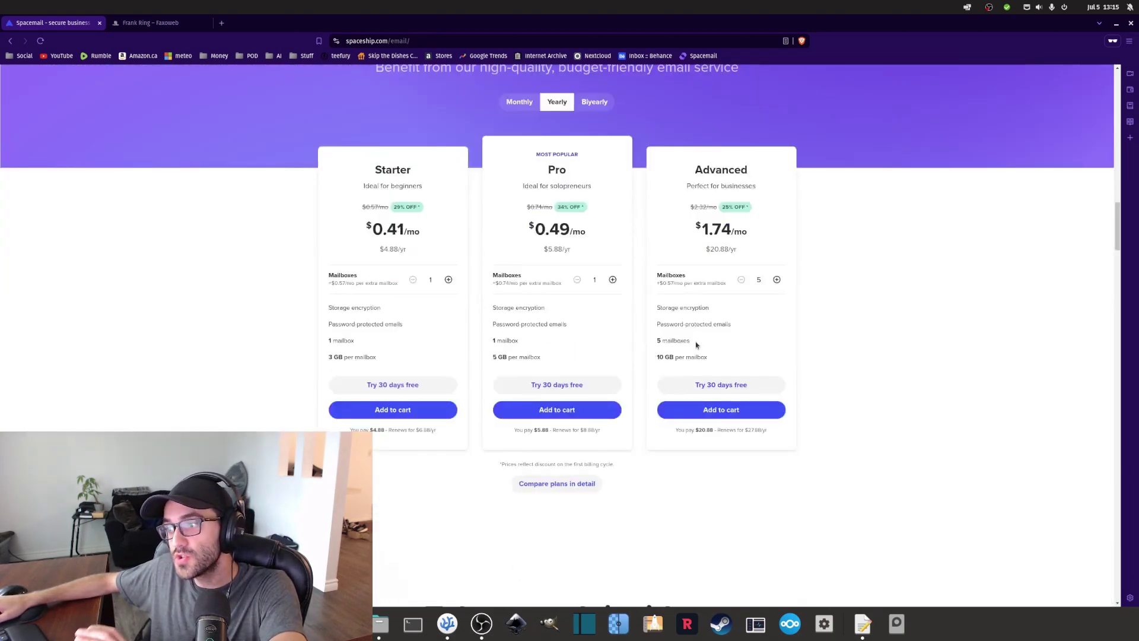
{"action": "scroll", "coordinate": [696, 345], "scroll_direction": "up", "scroll_amount": 2}
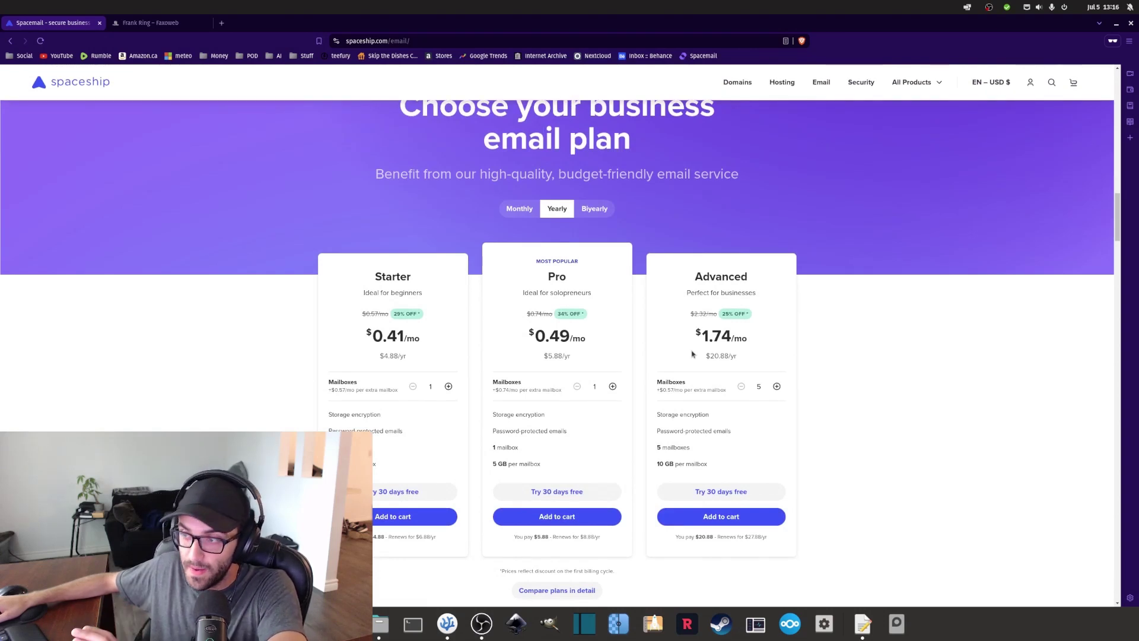
{"action": "scroll", "coordinate": [683, 360], "scroll_direction": "down", "scroll_amount": 1}
{"action": "scroll", "coordinate": [676, 362], "scroll_direction": "up", "scroll_amount": 1}
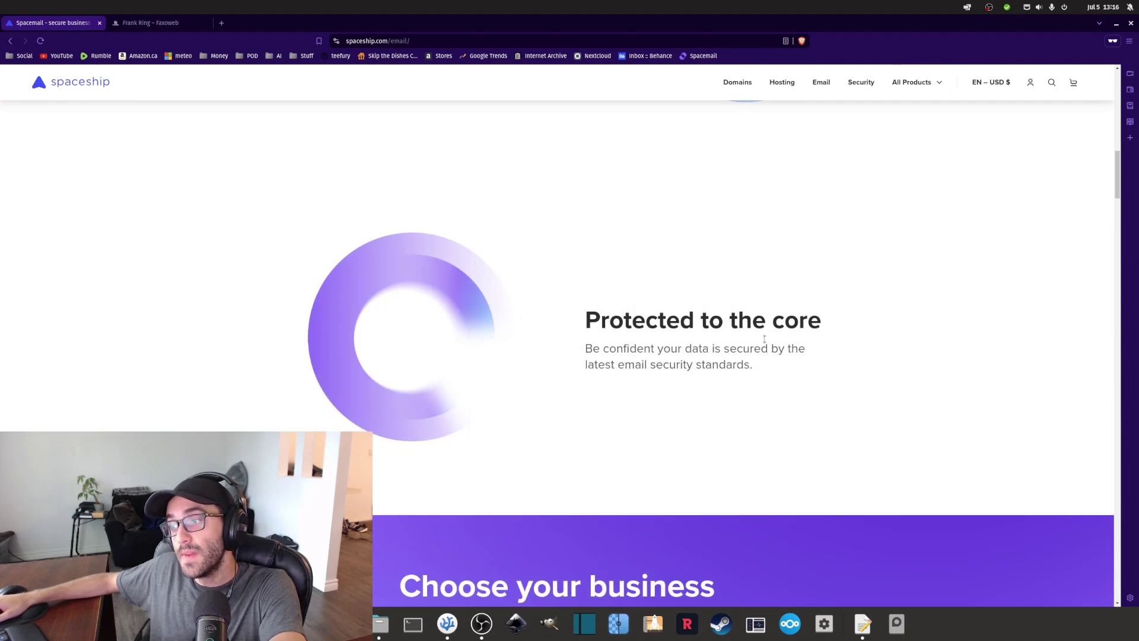
{"action": "scroll", "coordinate": [737, 287], "scroll_direction": "down", "scroll_amount": 10}
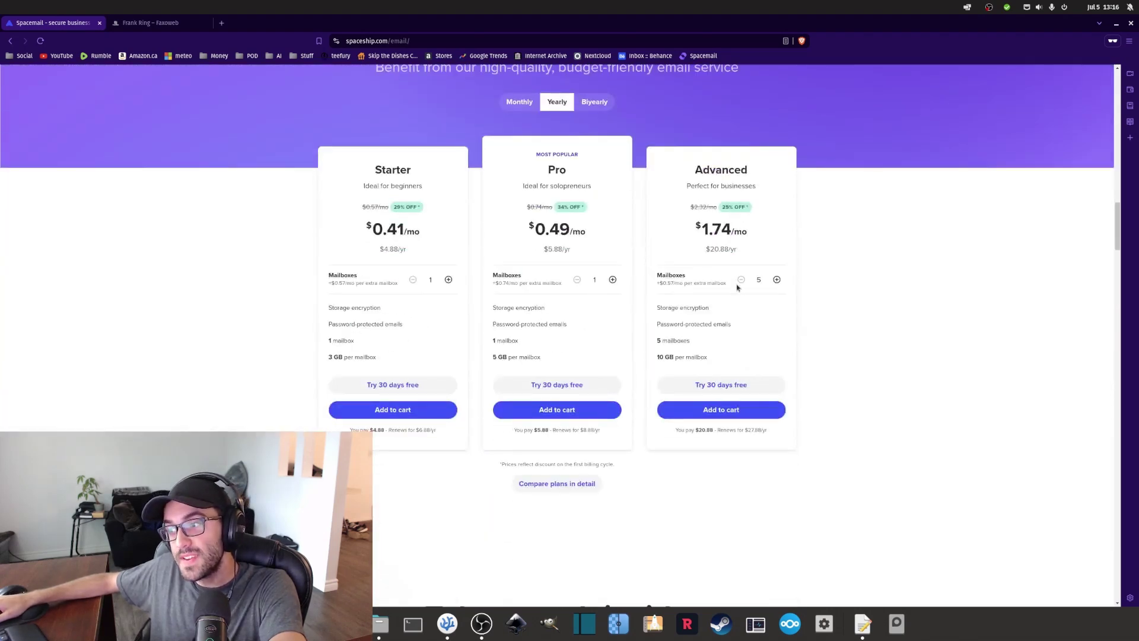
{"action": "scroll", "coordinate": [738, 287], "scroll_direction": "up", "scroll_amount": 4}
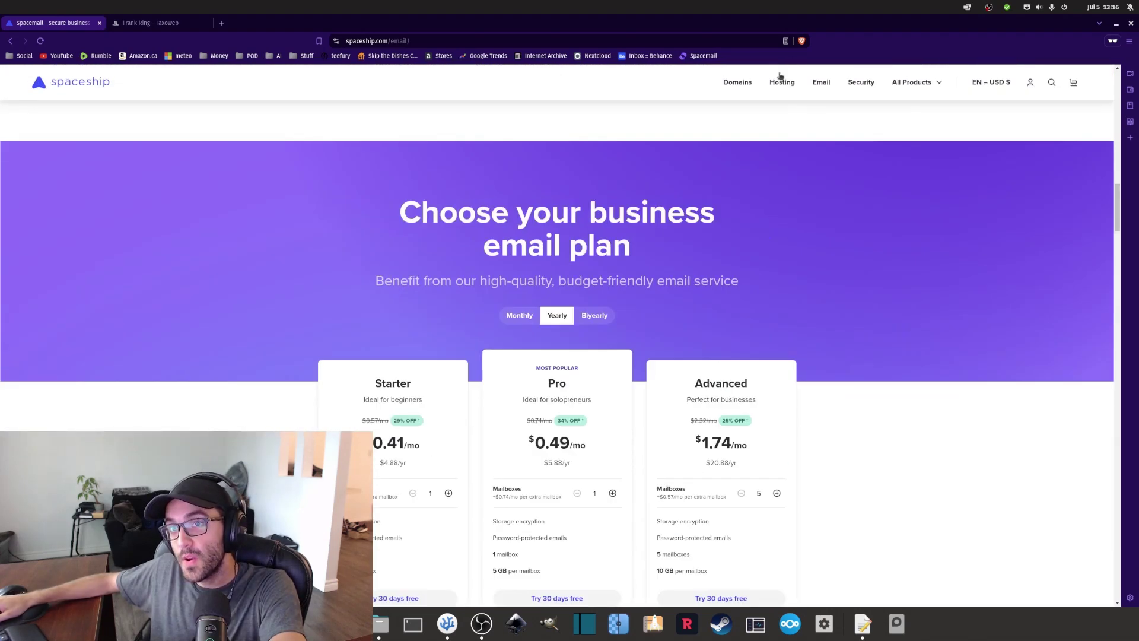
{"action": "scroll", "coordinate": [533, 161], "scroll_direction": "down", "scroll_amount": 4}
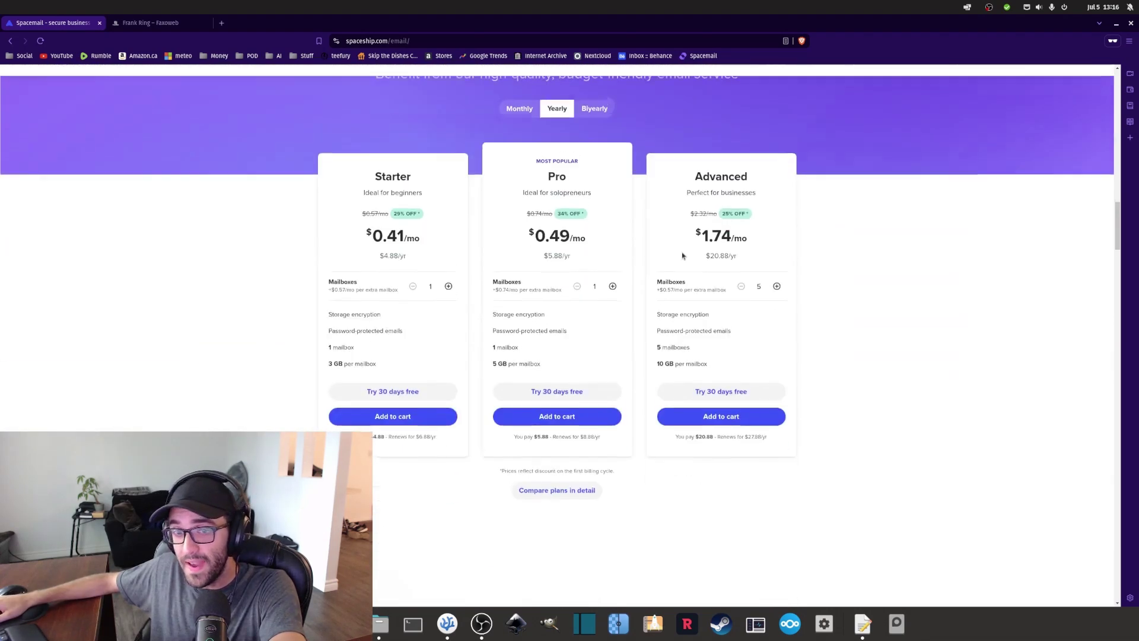
Compare the Starter and Pro yearly prices, selecting Pro's $5.88/yr, then go back.
{"action": "left_click_drag", "start_coordinate": [553, 175], "coordinate": [592, 363]}
{"action": "left_click", "coordinate": [492, 227]}
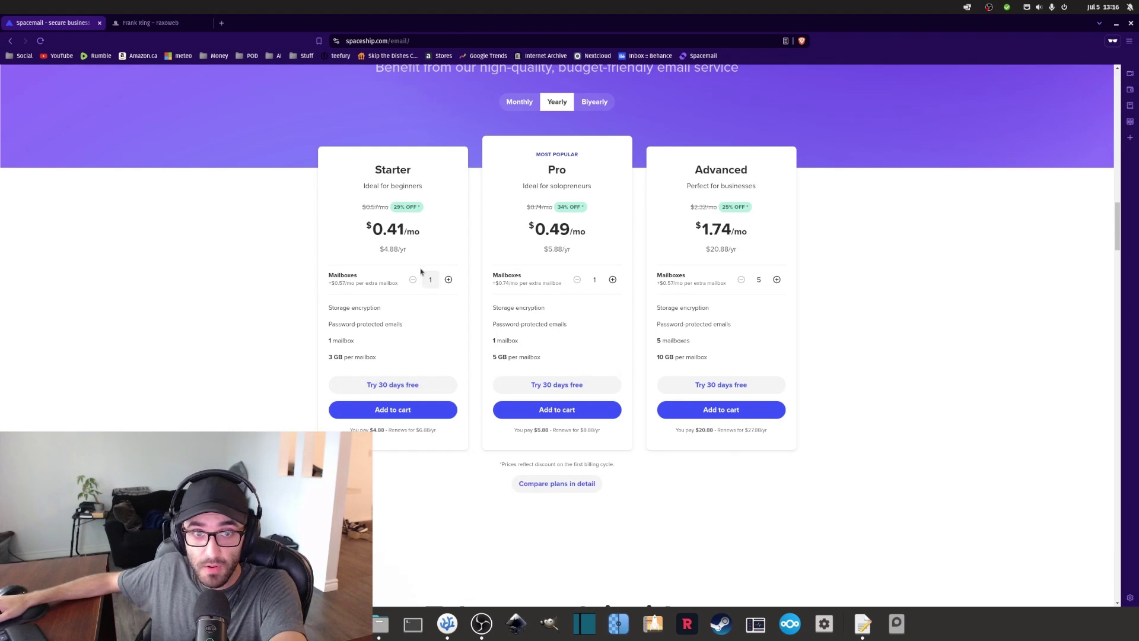
{"action": "left_click_drag", "start_coordinate": [407, 250], "coordinate": [384, 247]}
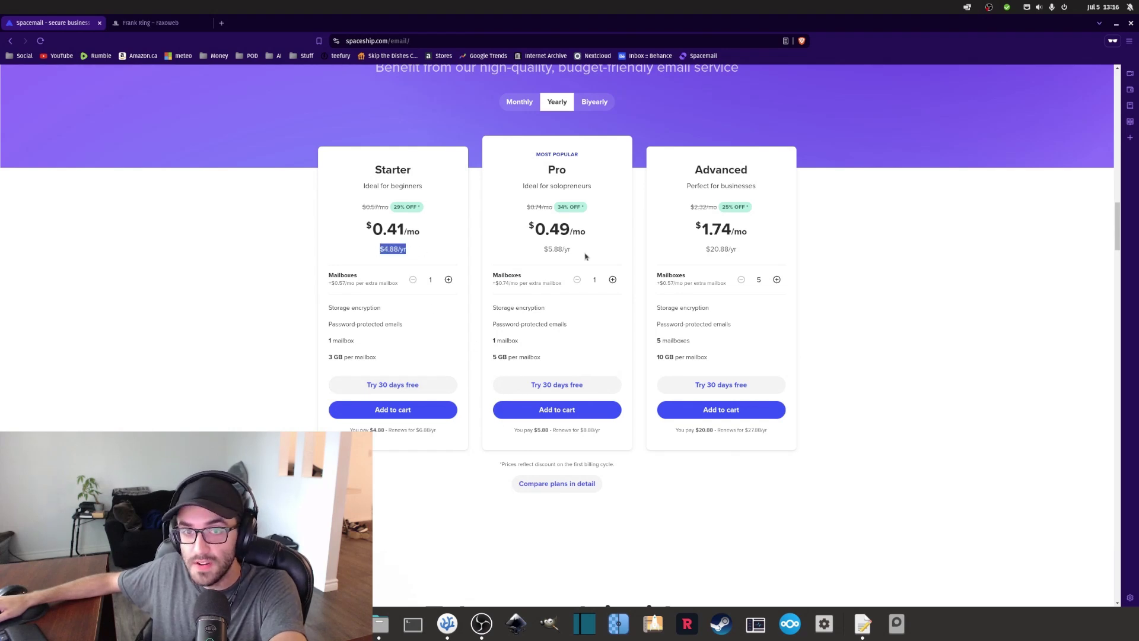
{"action": "left_click", "coordinate": [541, 249]}
{"action": "triple_click", "coordinate": [566, 250]}
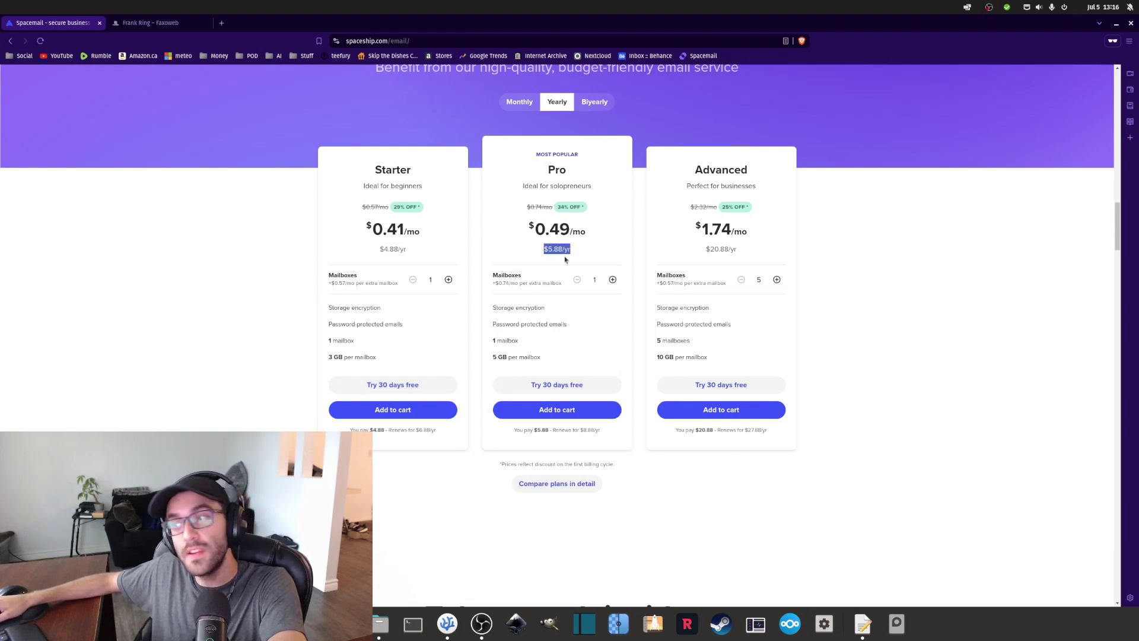
{"action": "key", "text": "alt+Left"}
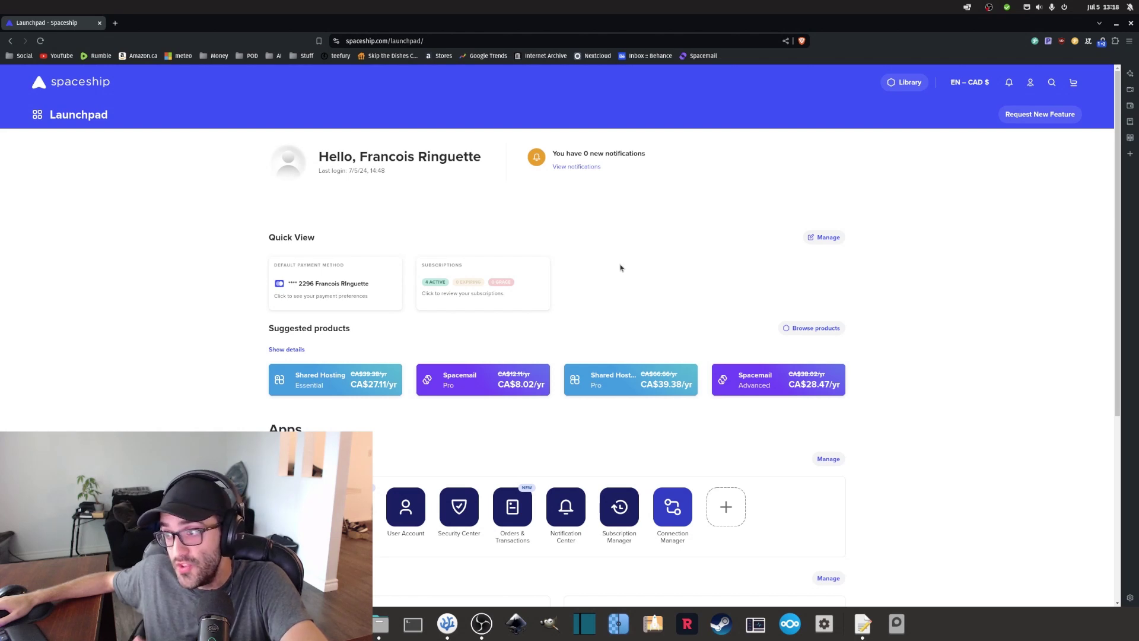
Scroll Launchpad to Products and tools and open the Hosting Manager.
{"action": "scroll", "coordinate": [682, 273], "scroll_direction": "down", "scroll_amount": 3}
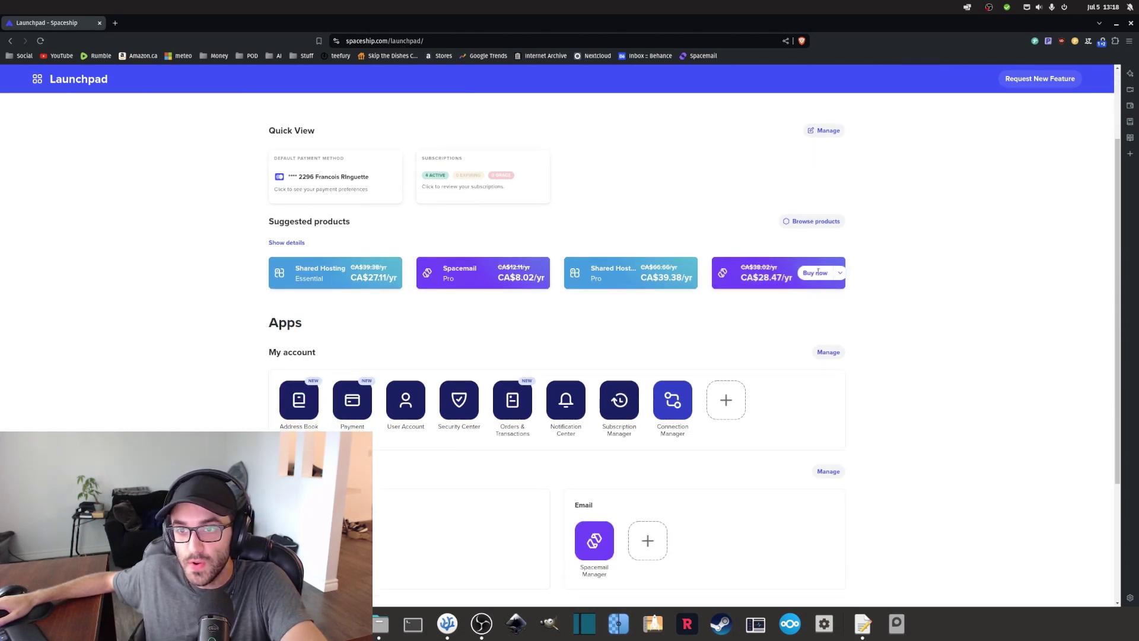
{"action": "scroll", "coordinate": [740, 306], "scroll_direction": "down", "scroll_amount": 8}
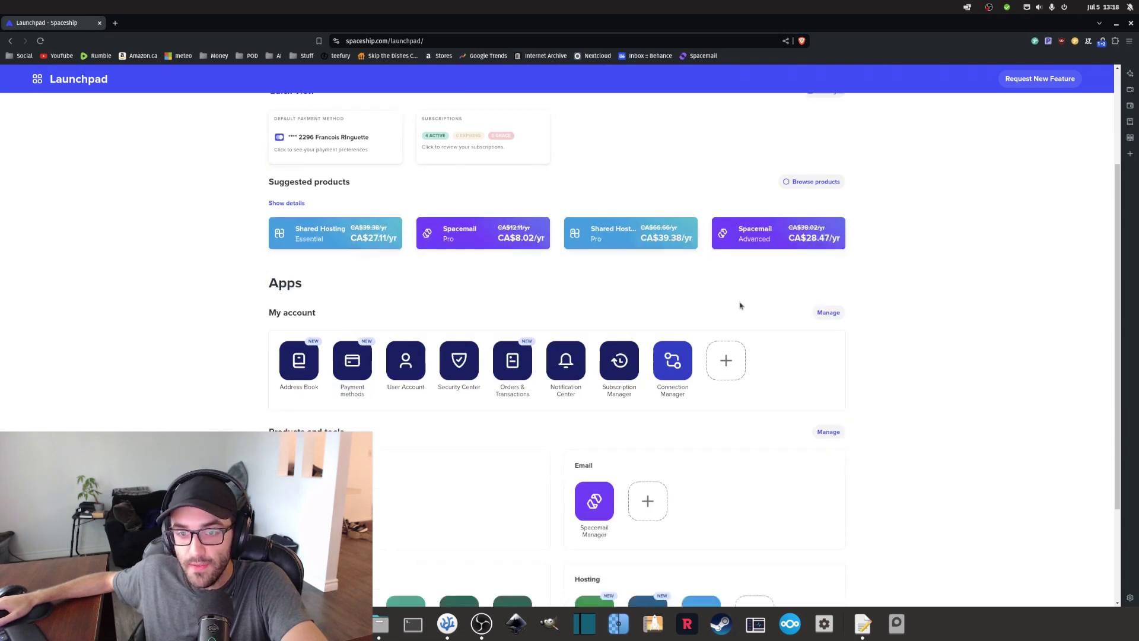
{"action": "scroll", "coordinate": [669, 384], "scroll_direction": "up", "scroll_amount": 11}
{"action": "scroll", "coordinate": [909, 377], "scroll_direction": "down", "scroll_amount": 3}
{"action": "scroll", "coordinate": [909, 378], "scroll_direction": "down", "scroll_amount": 3}
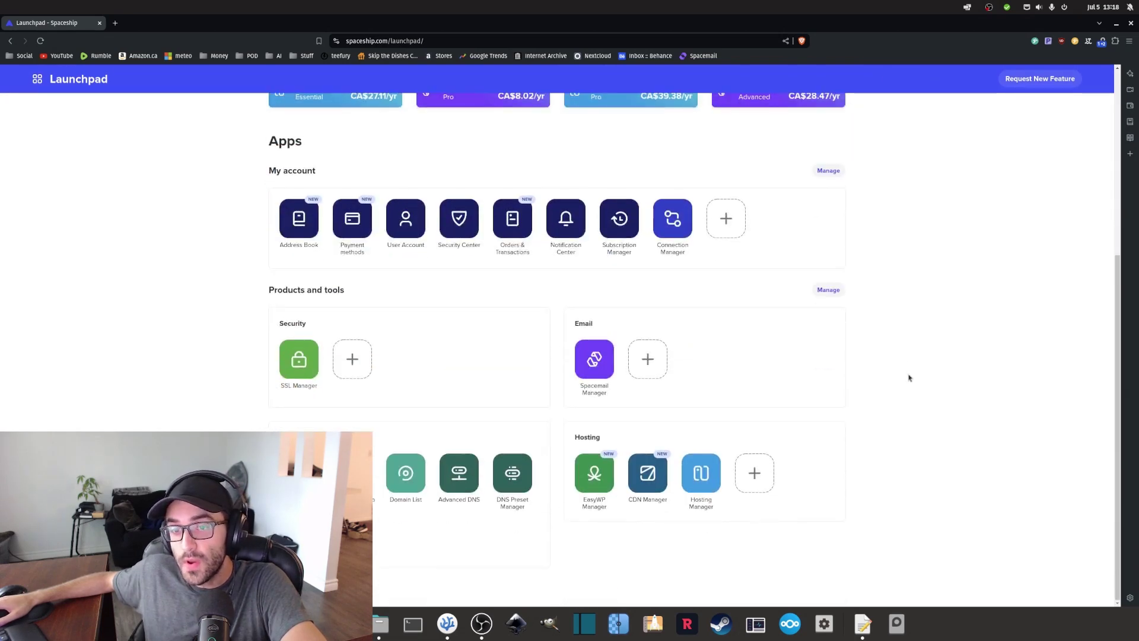
{"action": "left_click", "coordinate": [703, 469]}
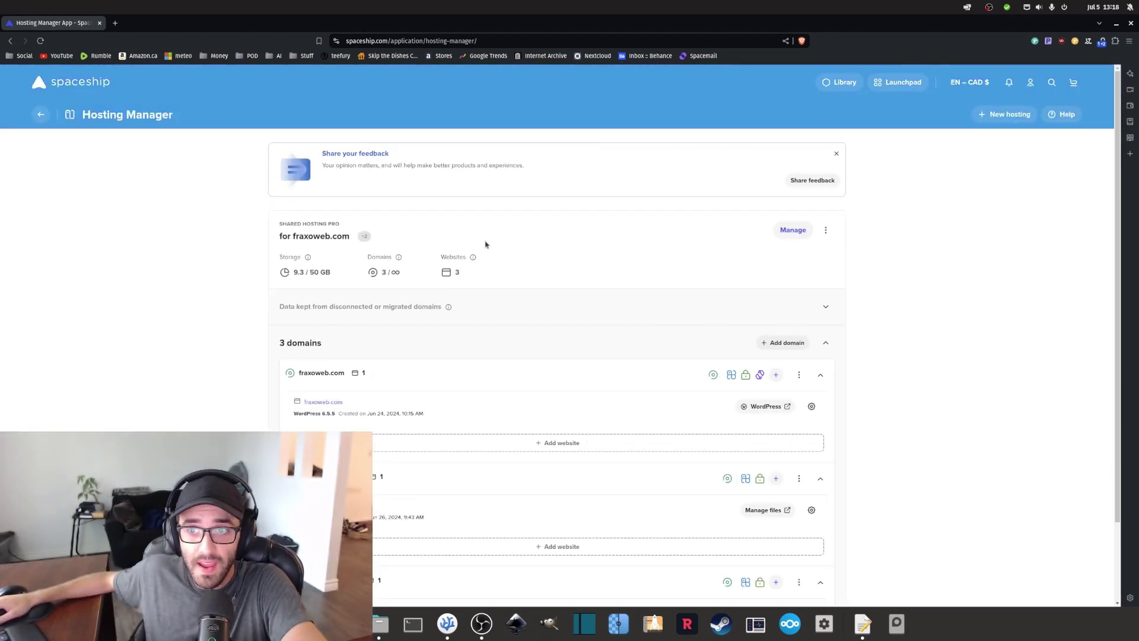
Highlight fraxoweb.com in the Shared Hosting Pro plan title.
{"action": "triple_click", "coordinate": [306, 236]}
{"action": "triple_click", "coordinate": [307, 236]}
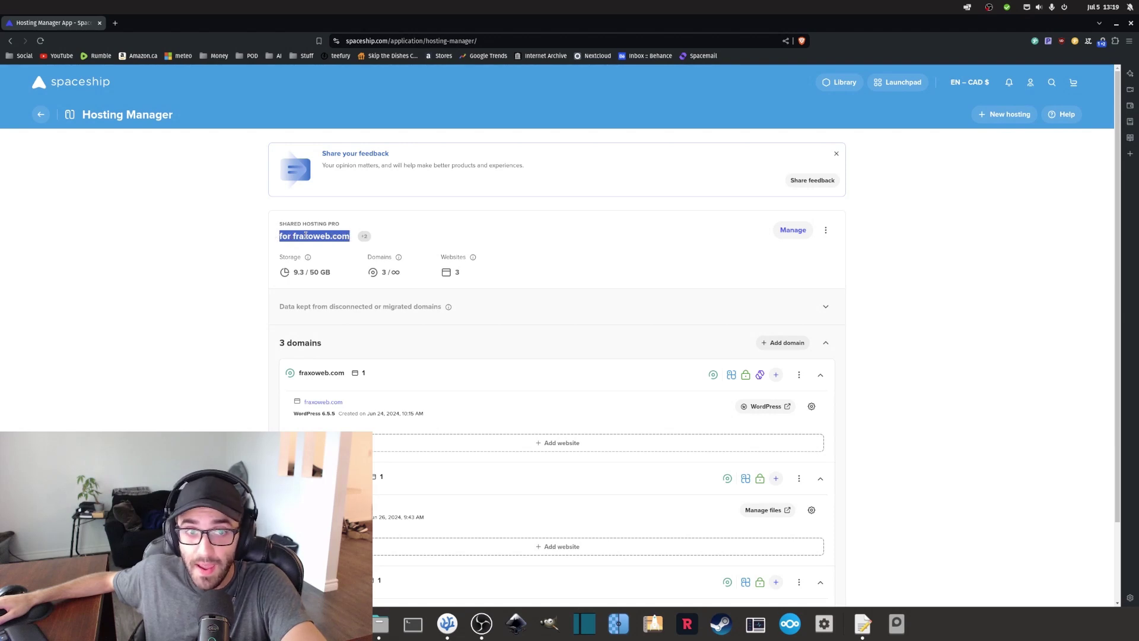
{"action": "double_click", "coordinate": [320, 236]}
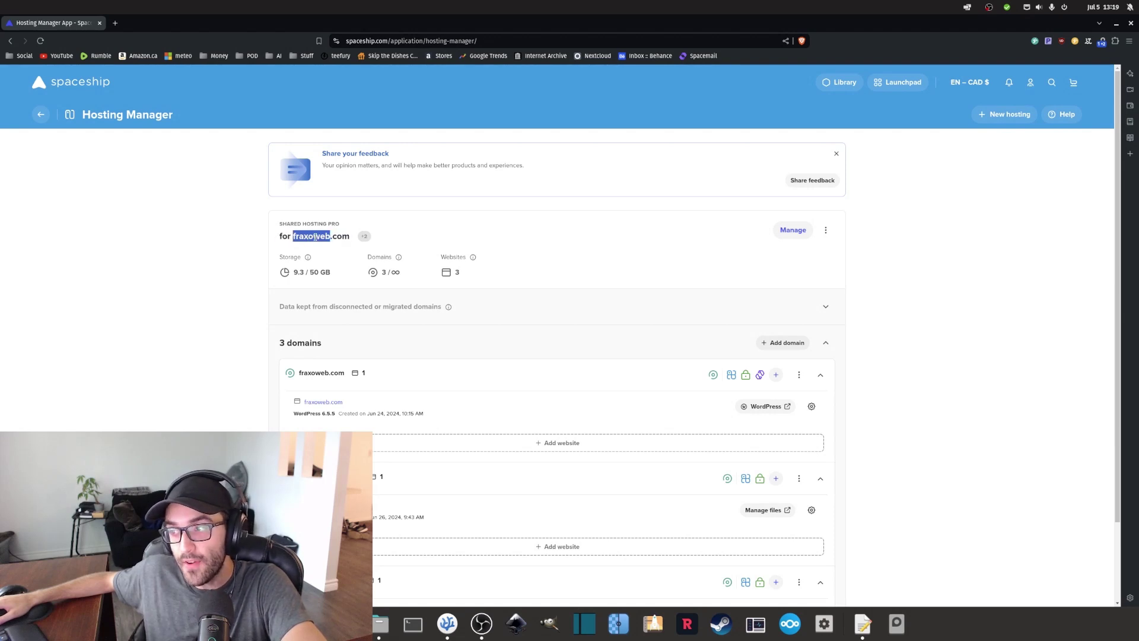
{"action": "left_click", "coordinate": [689, 333]}
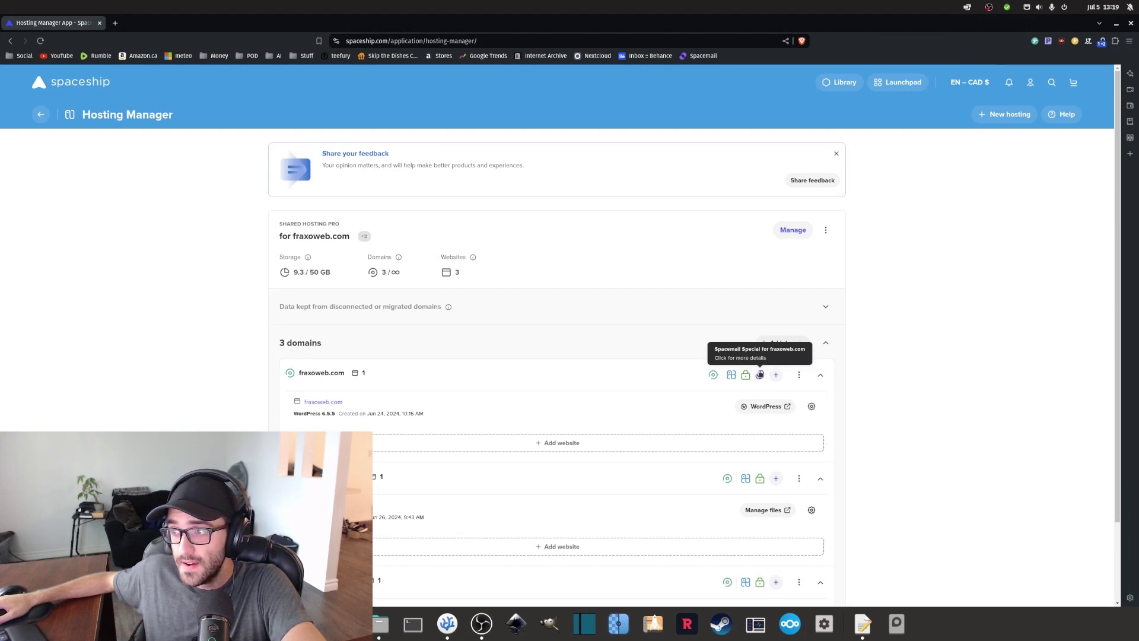
Show fraxoweb.com's Spacemail connection and open its Spacemail Manager.
{"action": "left_click", "coordinate": [760, 374]}
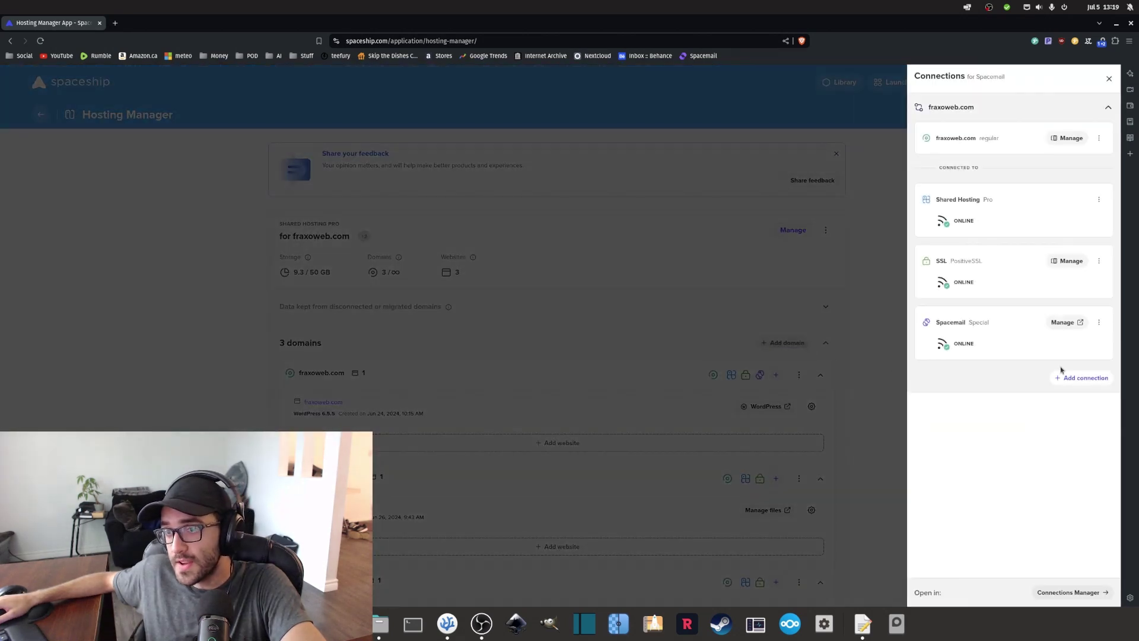
{"action": "left_click", "coordinate": [1068, 326]}
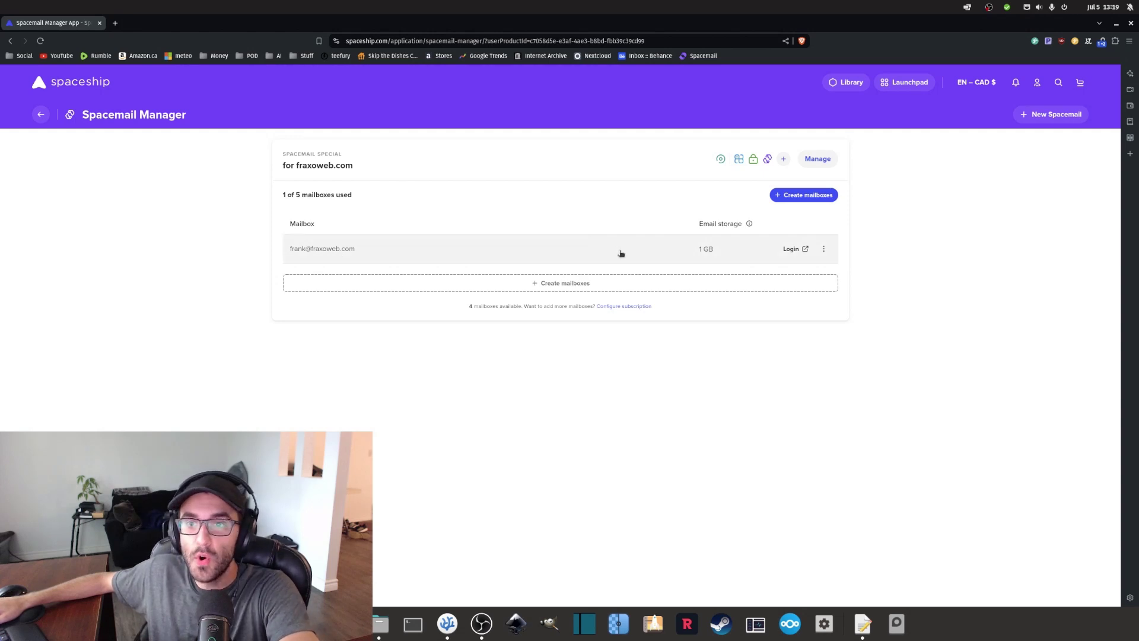
Create a new mailbox named 'example' on the fraxoweb.com domain.
{"action": "left_click", "coordinate": [581, 286]}
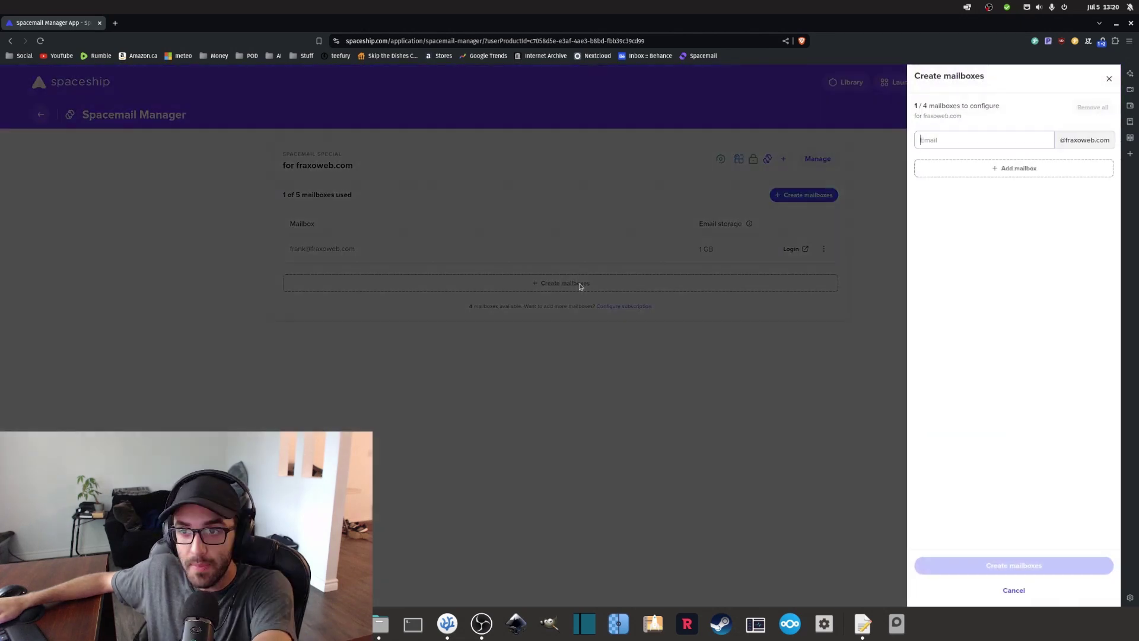
{"action": "left_click", "coordinate": [961, 137]}
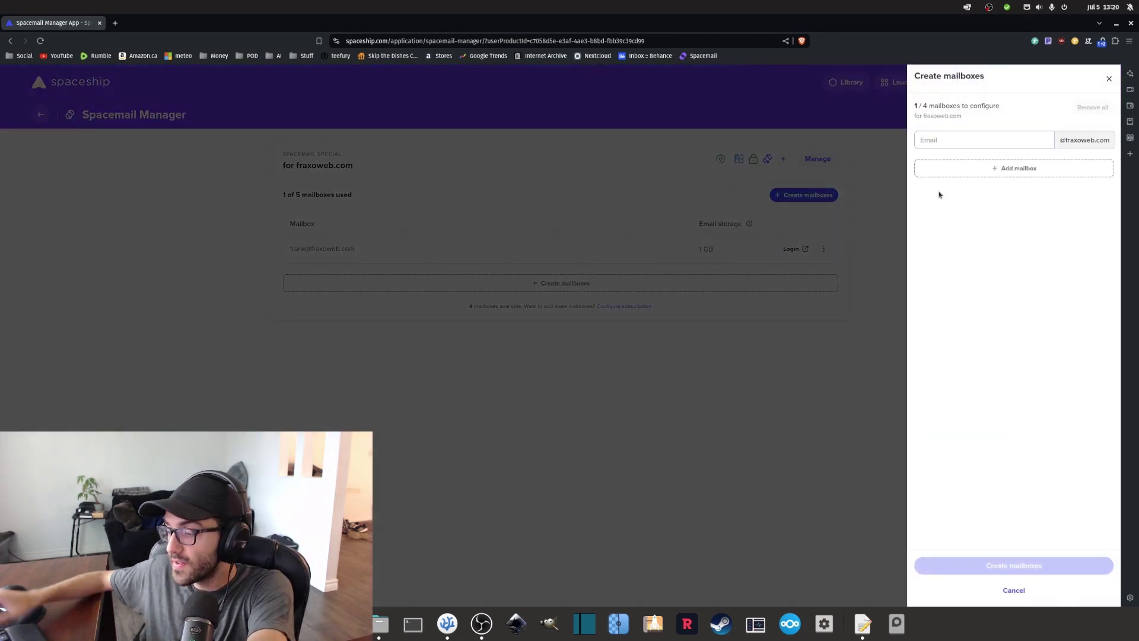
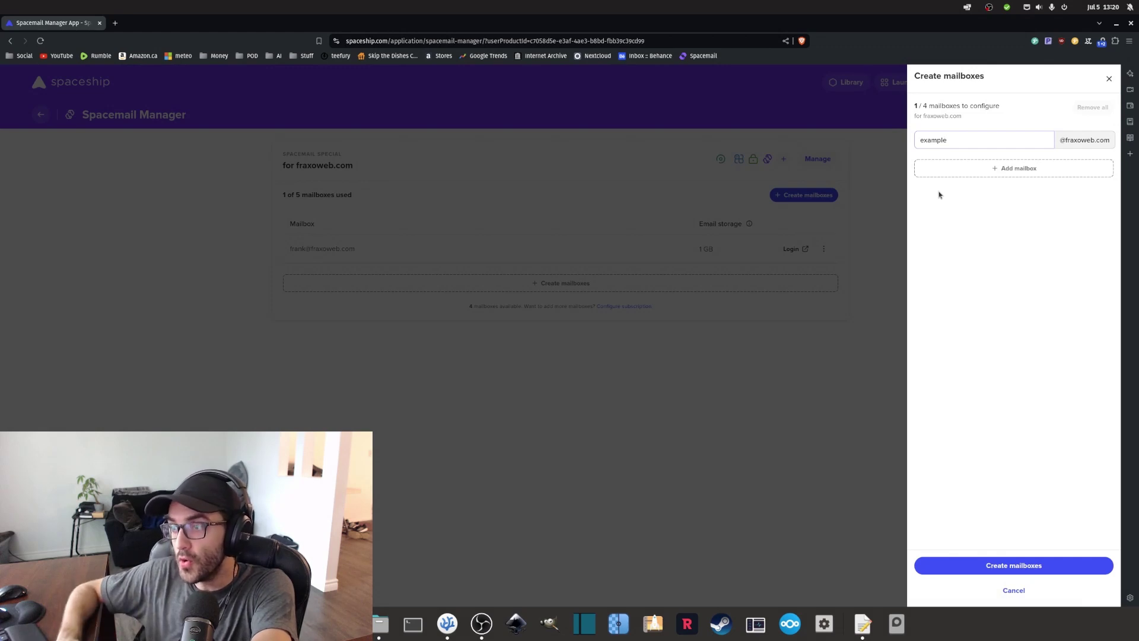
{"action": "double_click", "coordinate": [929, 142]}
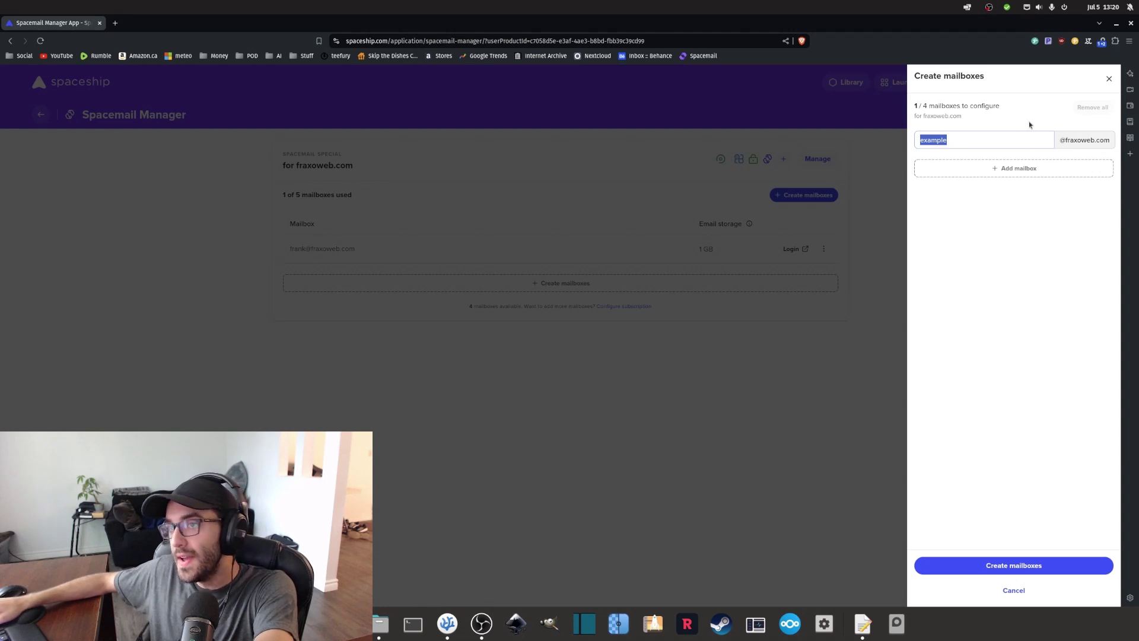
{"action": "left_click_drag", "start_coordinate": [1061, 140], "coordinate": [1110, 140]}
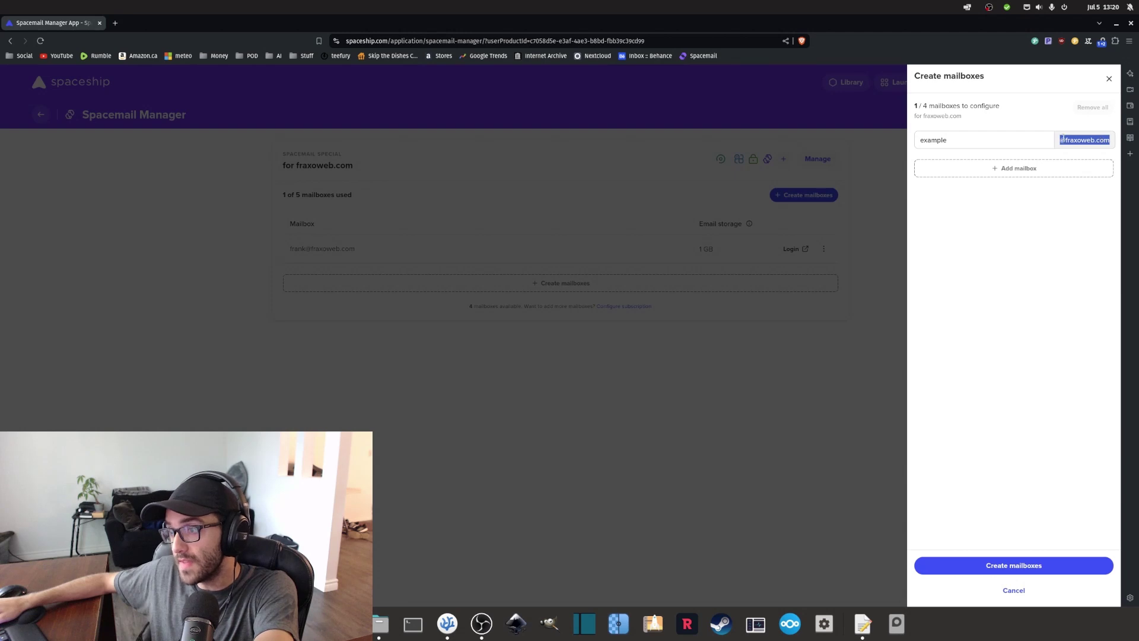
{"action": "left_click", "coordinate": [974, 155]}
{"action": "double_click", "coordinate": [932, 141]}
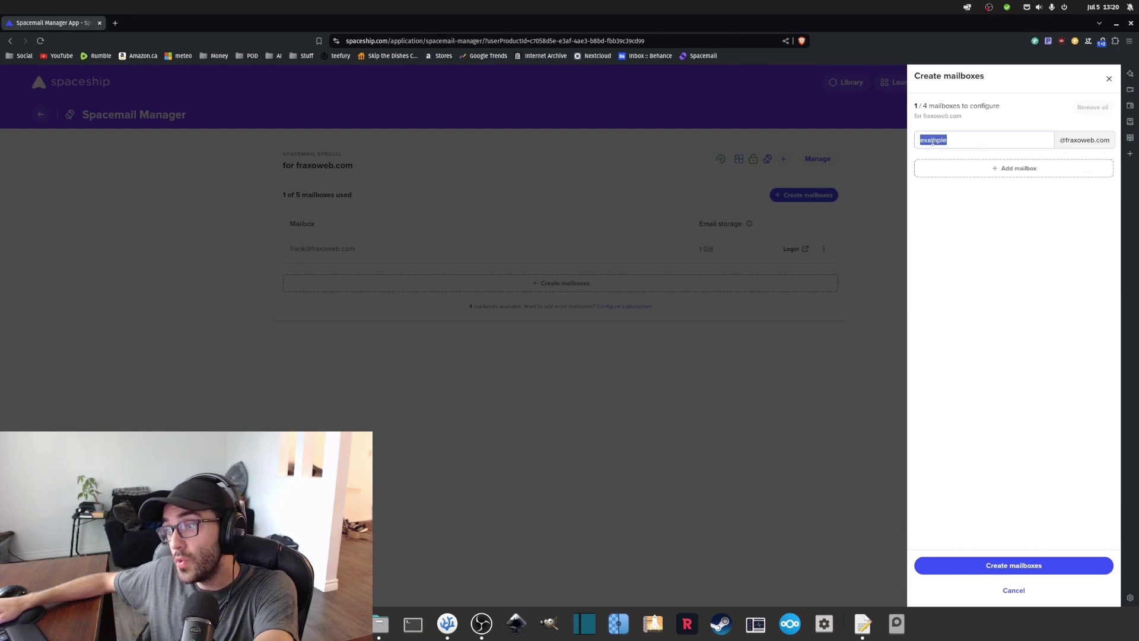
{"action": "left_click", "coordinate": [945, 141]}
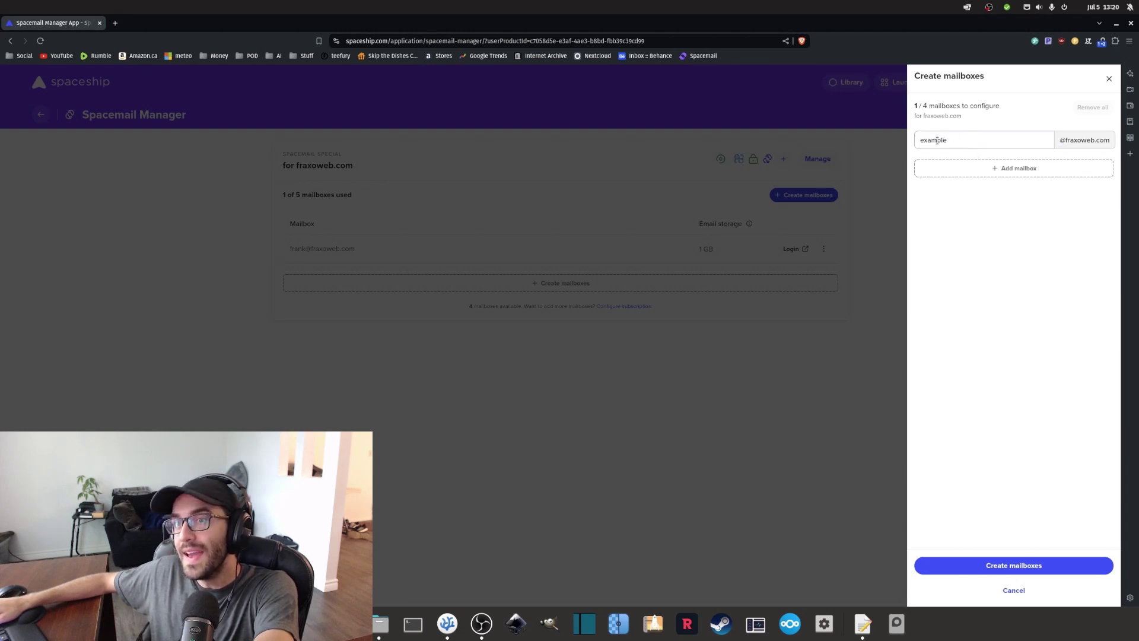
{"action": "double_click", "coordinate": [938, 142]}
{"action": "left_click_drag", "start_coordinate": [1065, 141], "coordinate": [1108, 140]}
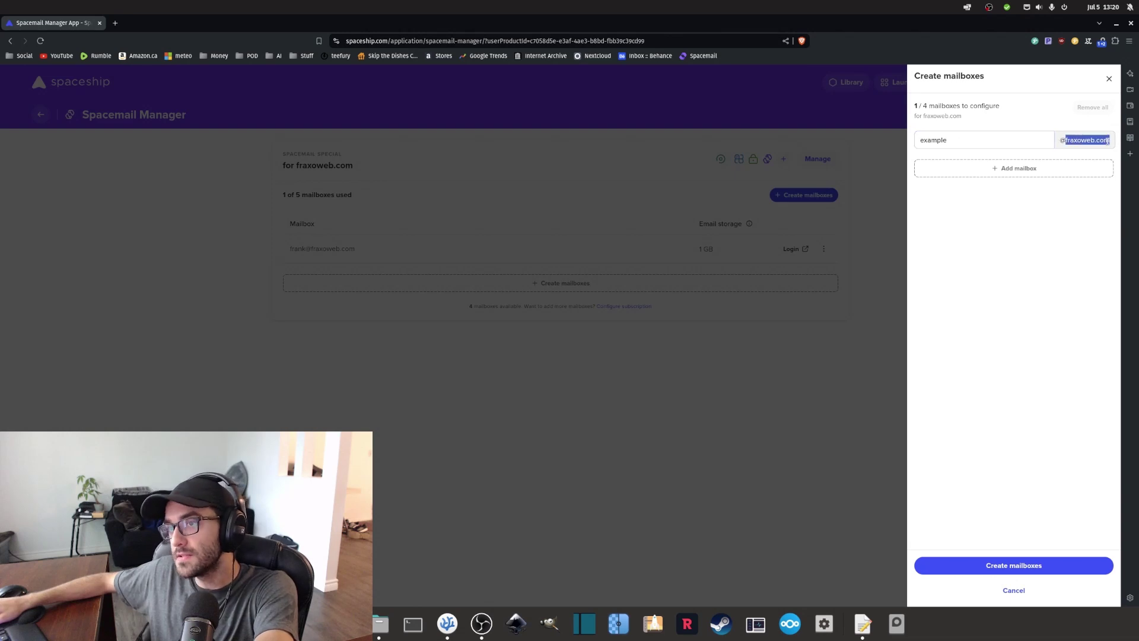
{"action": "left_click", "coordinate": [979, 281]}
{"action": "left_click", "coordinate": [993, 565]}
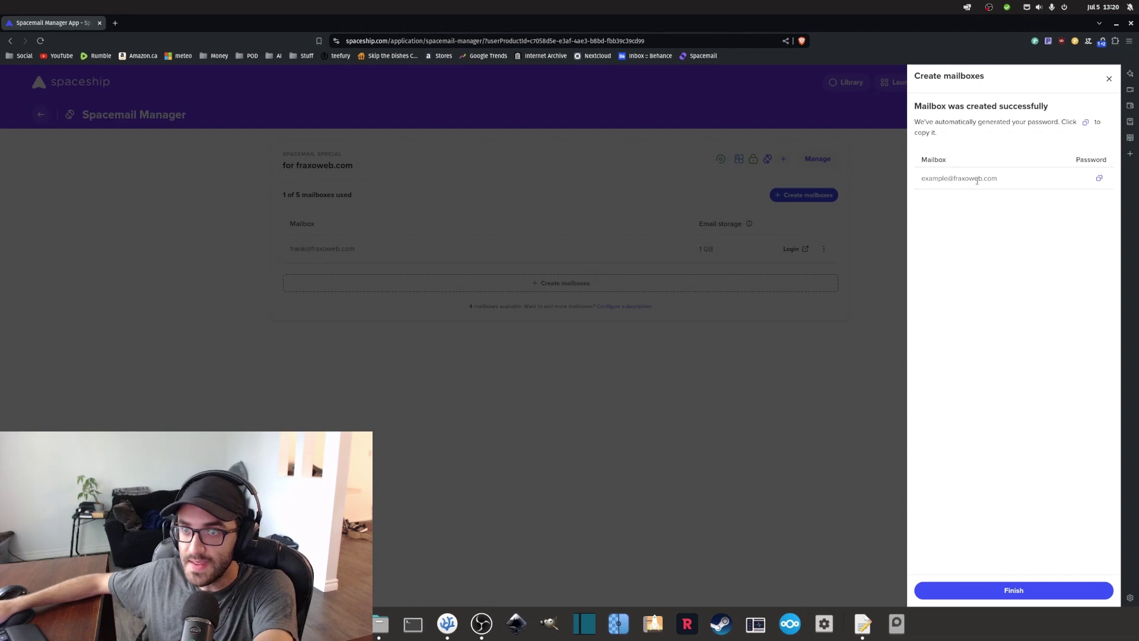
Copy the new mailbox address and its generated password, then finish back to the mailbox list.
{"action": "left_click_drag", "start_coordinate": [1007, 183], "coordinate": [936, 175]}
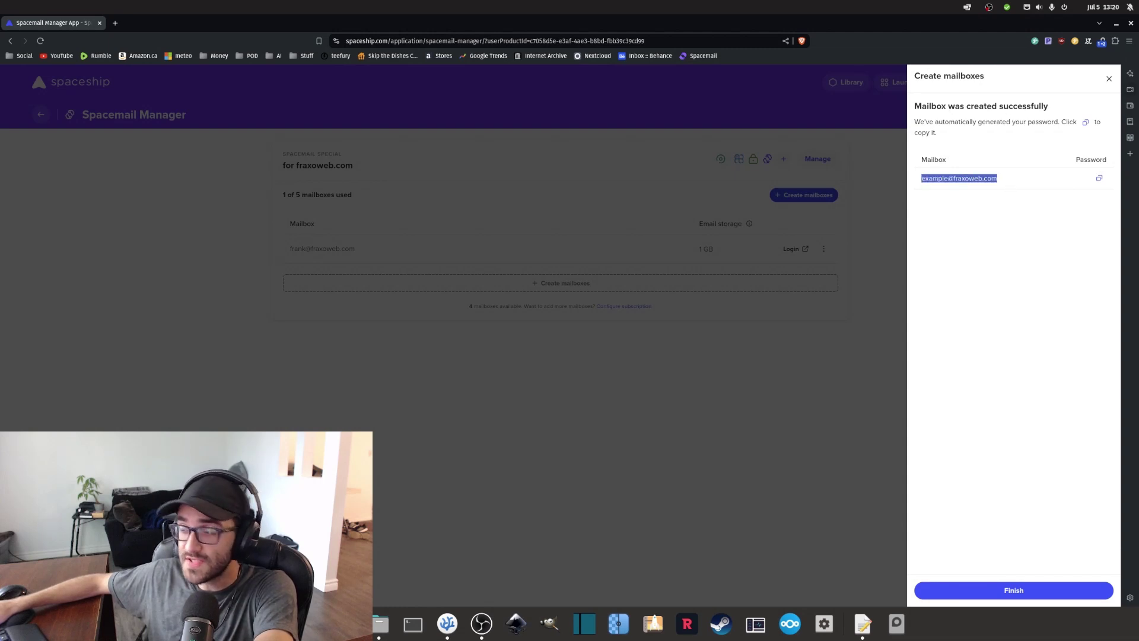
{"action": "left_click", "coordinate": [864, 623]}
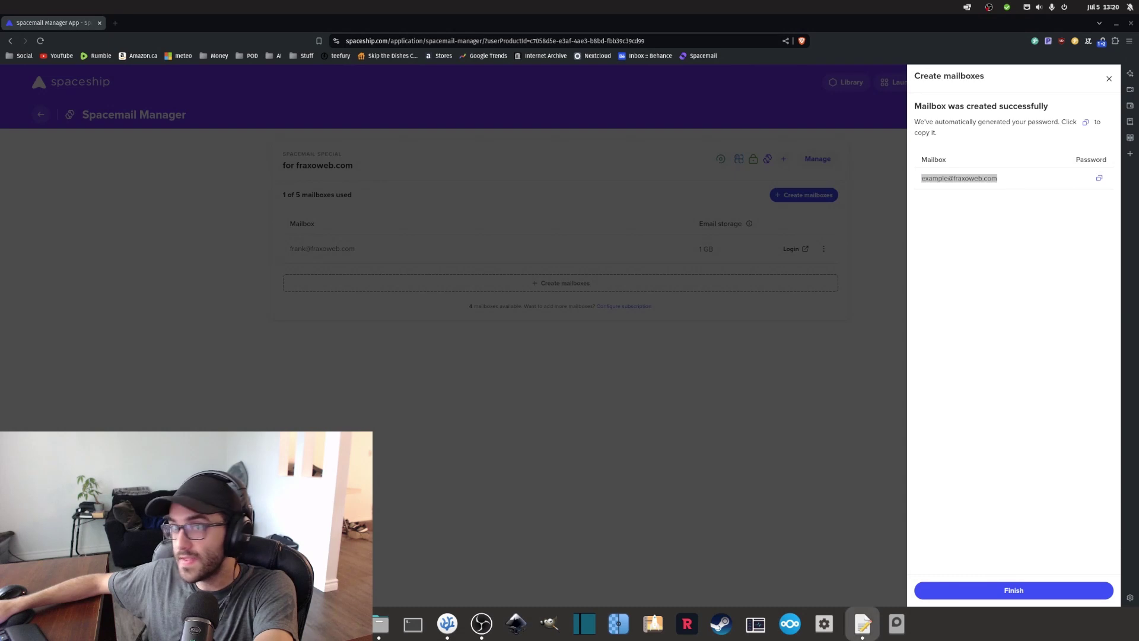
{"action": "triple_click", "coordinate": [959, 178]}
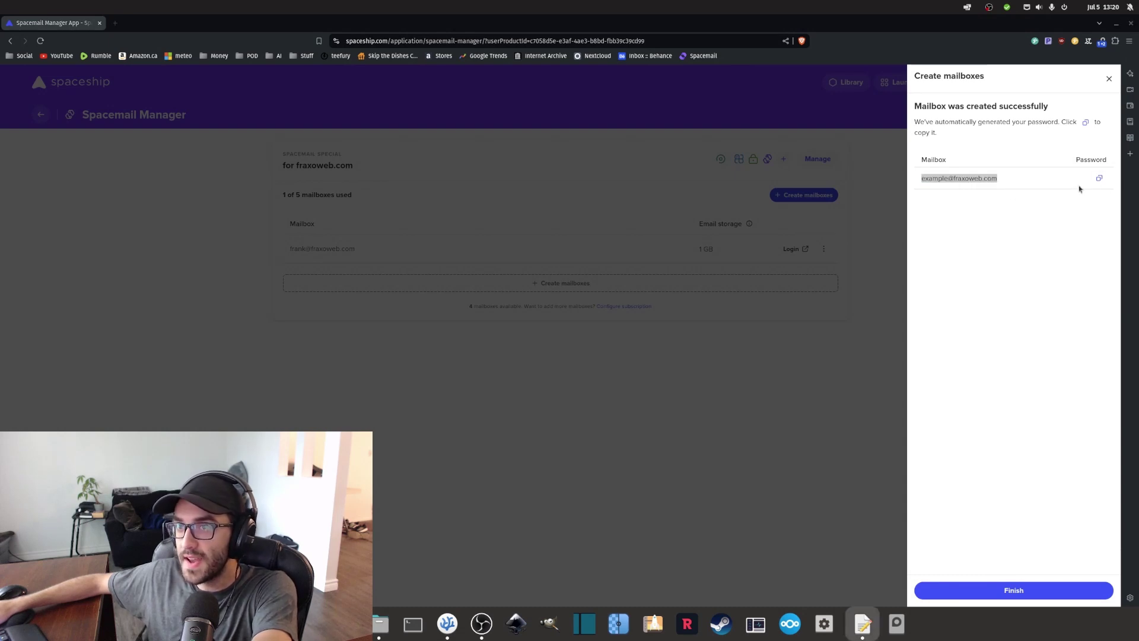
{"action": "left_click", "coordinate": [1099, 180]}
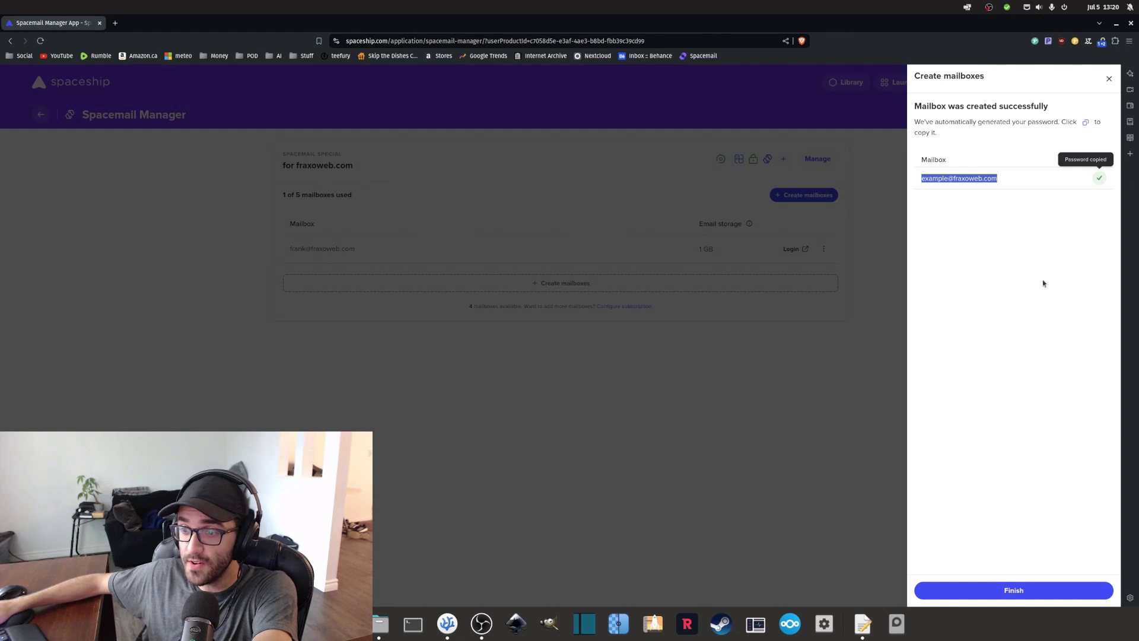
{"action": "left_click", "coordinate": [1011, 593]}
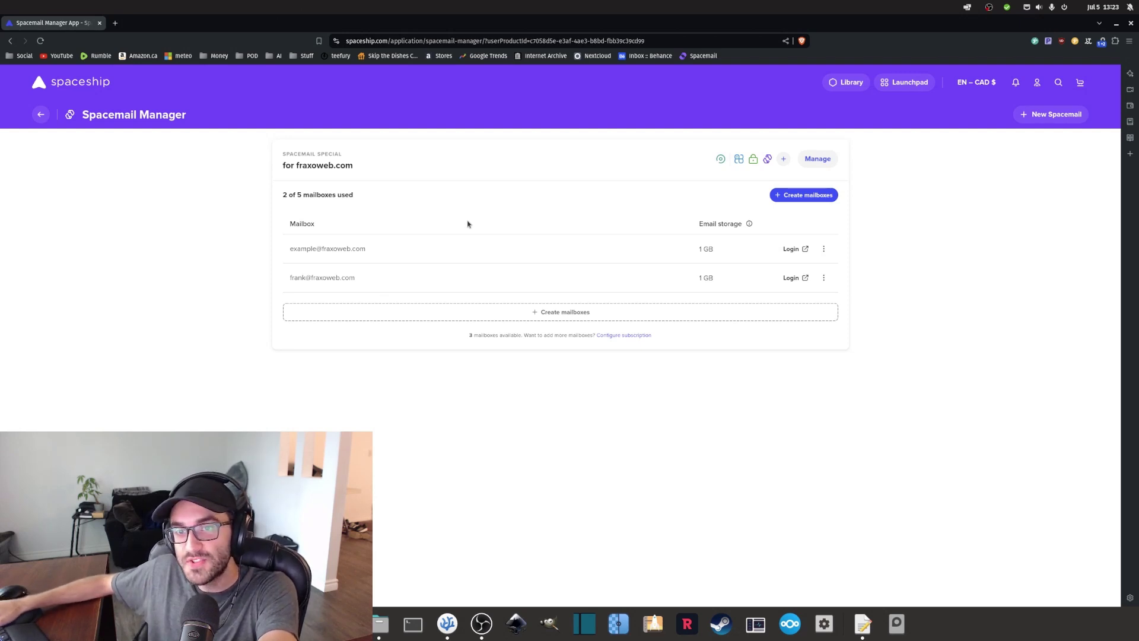
Open the Spacemail webmail login and enter the new mailbox's address.
{"action": "left_click", "coordinate": [793, 249]}
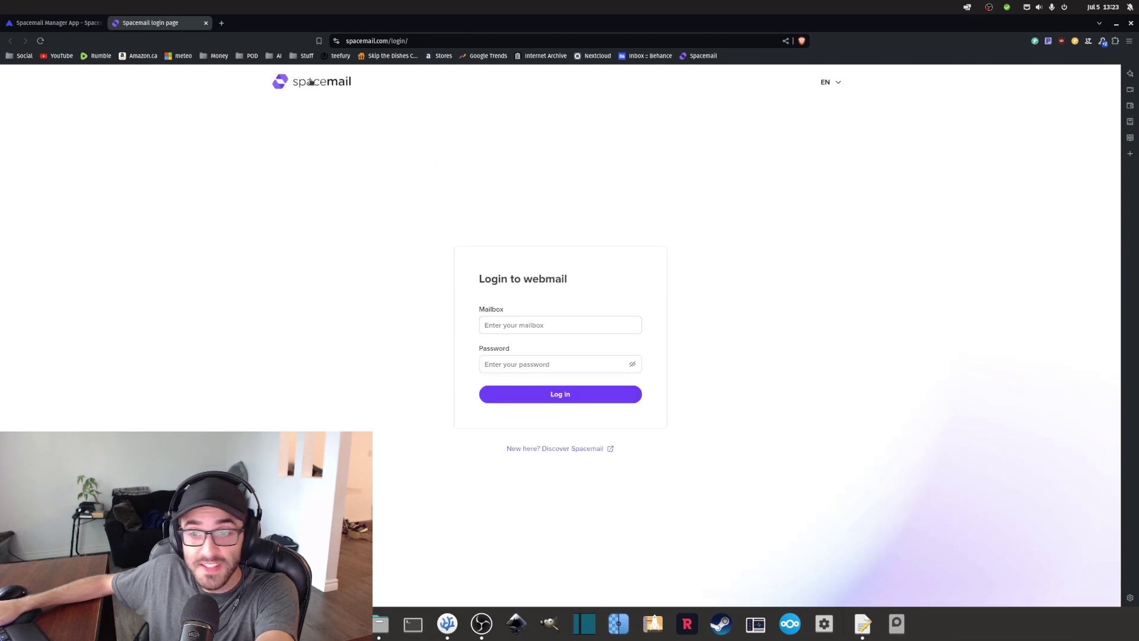
{"action": "left_click", "coordinate": [311, 81]}
{"action": "left_click", "coordinate": [809, 81]}
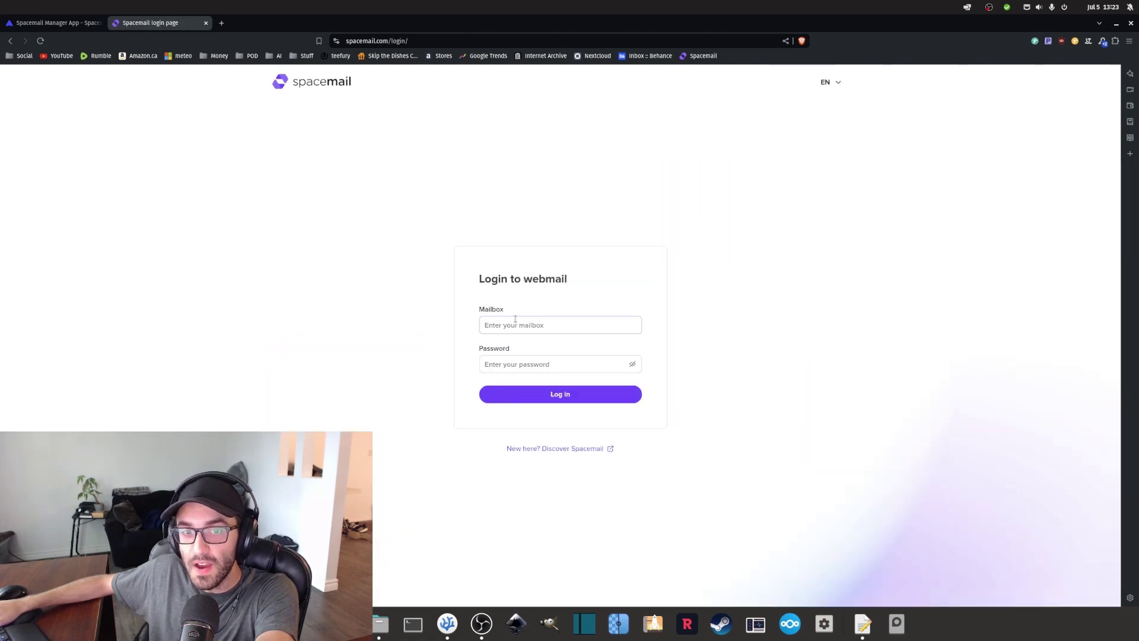
{"action": "type", "text": "info"}
{"action": "key", "text": "BackSpace"}
{"action": "key", "text": "BackSpace"}
{"action": "key", "text": "BackSpace"}
{"action": "key", "text": "BackSpace"}
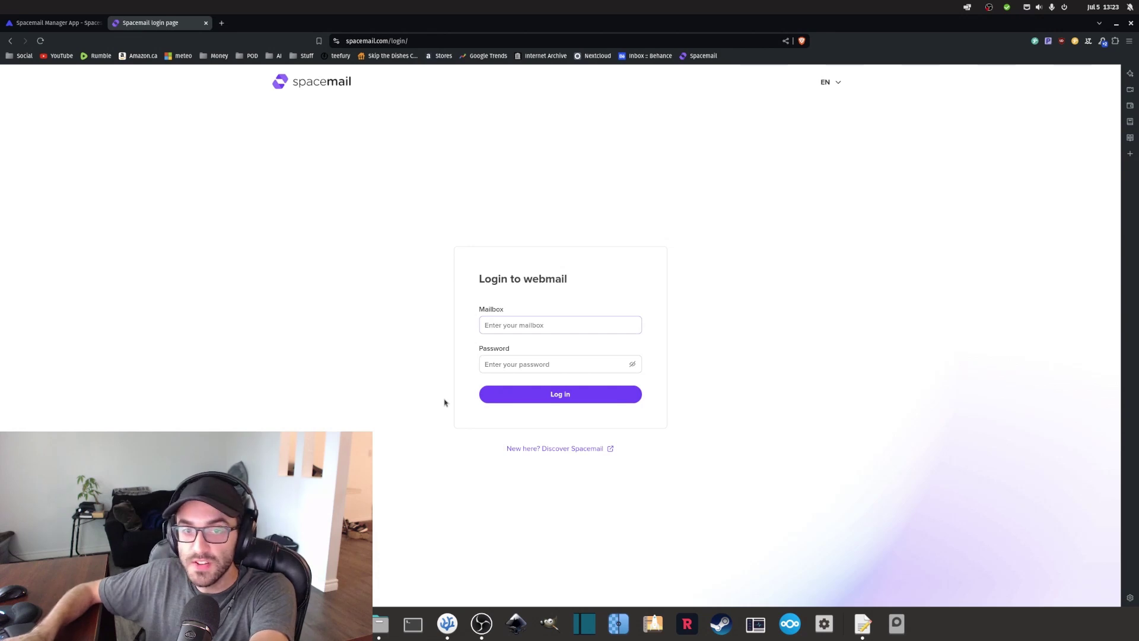
{"action": "type", "text": "inf"}
{"action": "key", "text": "BackSpace"}
{"action": "key", "text": "BackSpace"}
{"action": "key", "text": "BackSpace"}
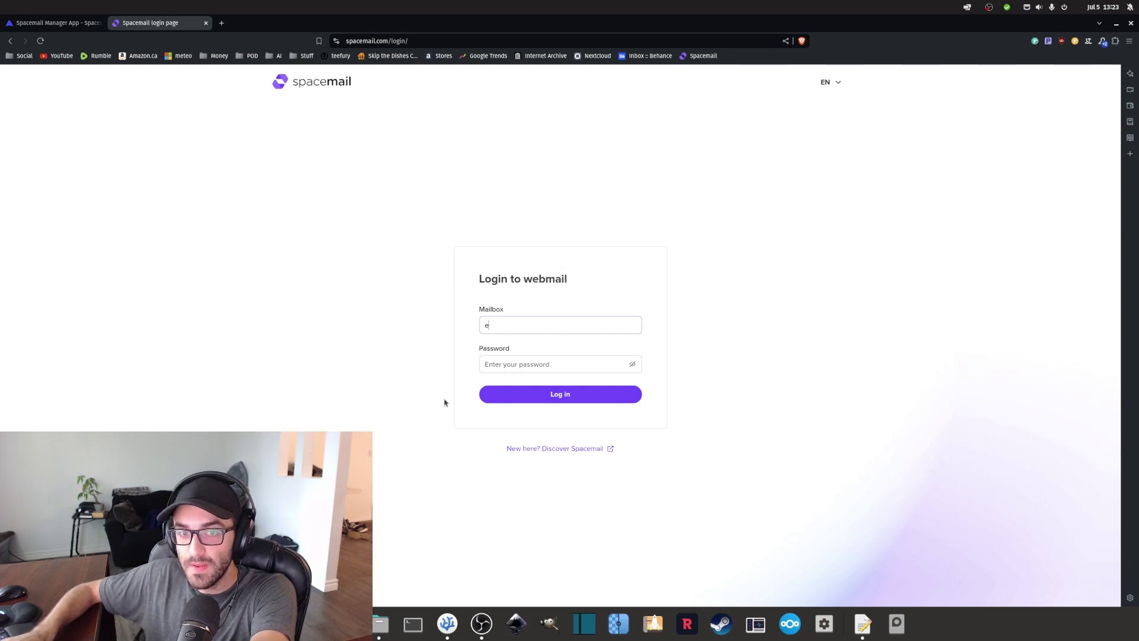
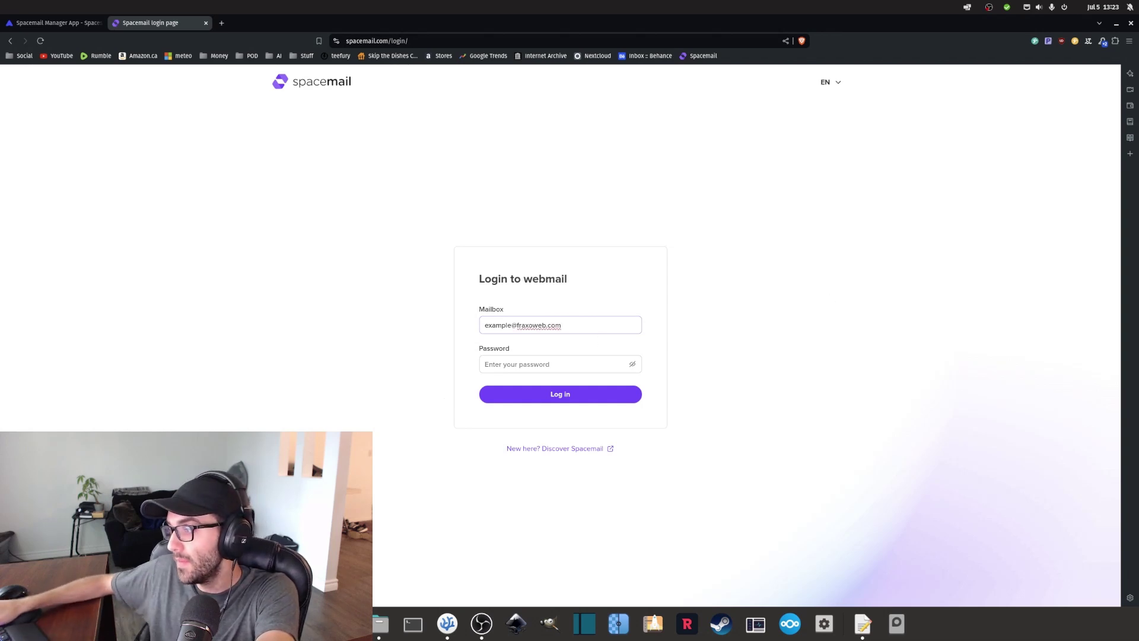
Paste the generated mailbox password and log in to the webmail.
{"action": "left_click", "coordinate": [863, 623]}
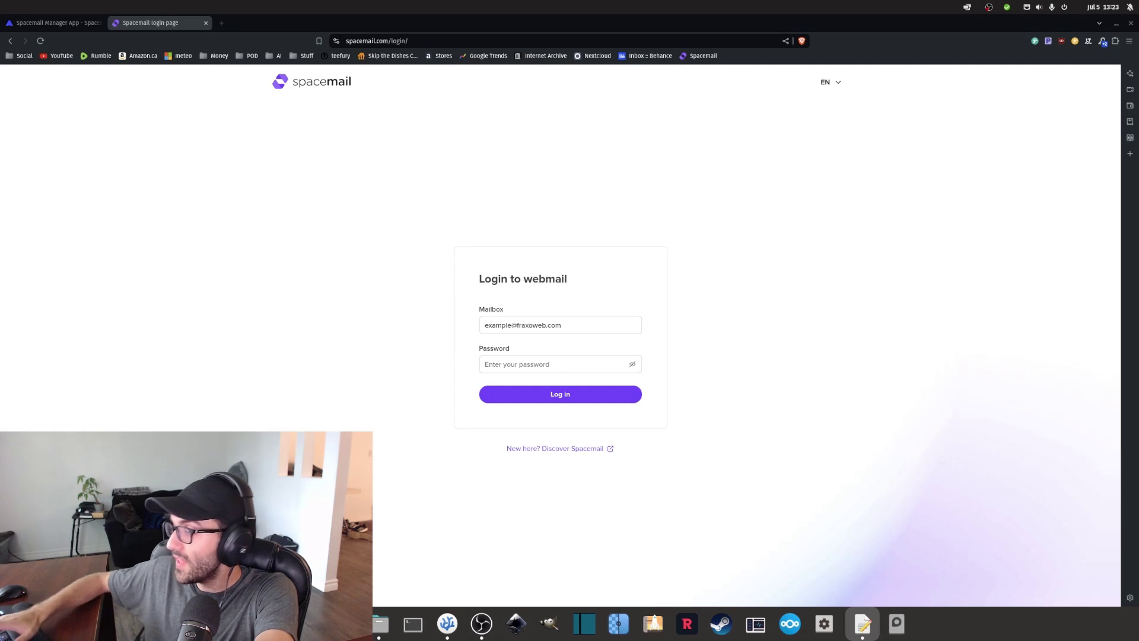
{"action": "left_click", "coordinate": [527, 363]}
{"action": "key", "text": "ctrl+v"}
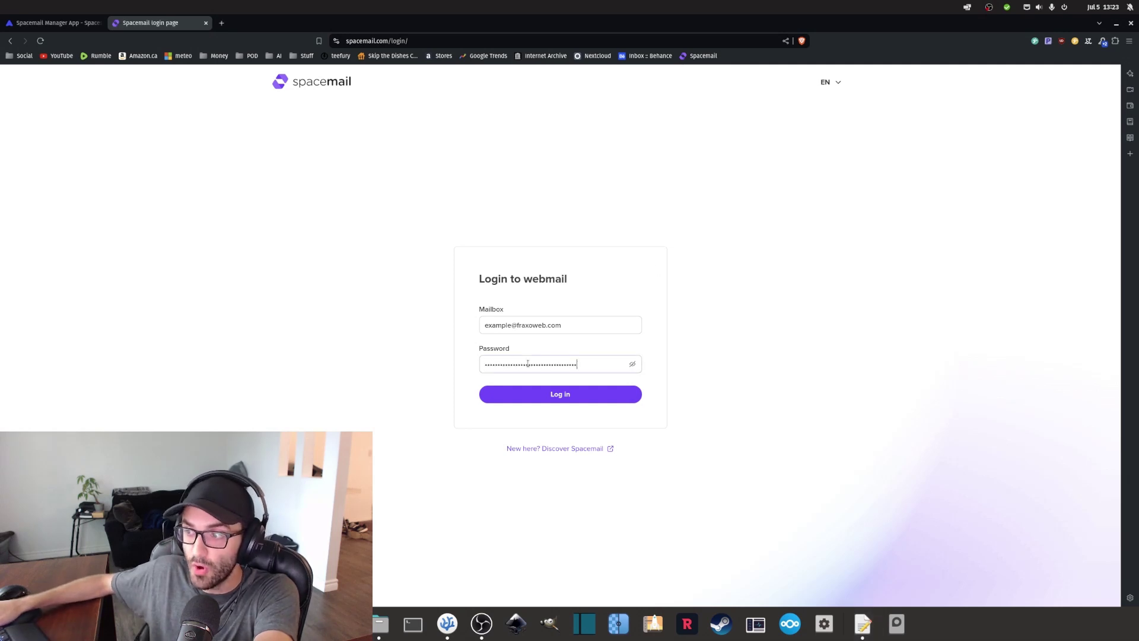
{"action": "left_click", "coordinate": [547, 395]}
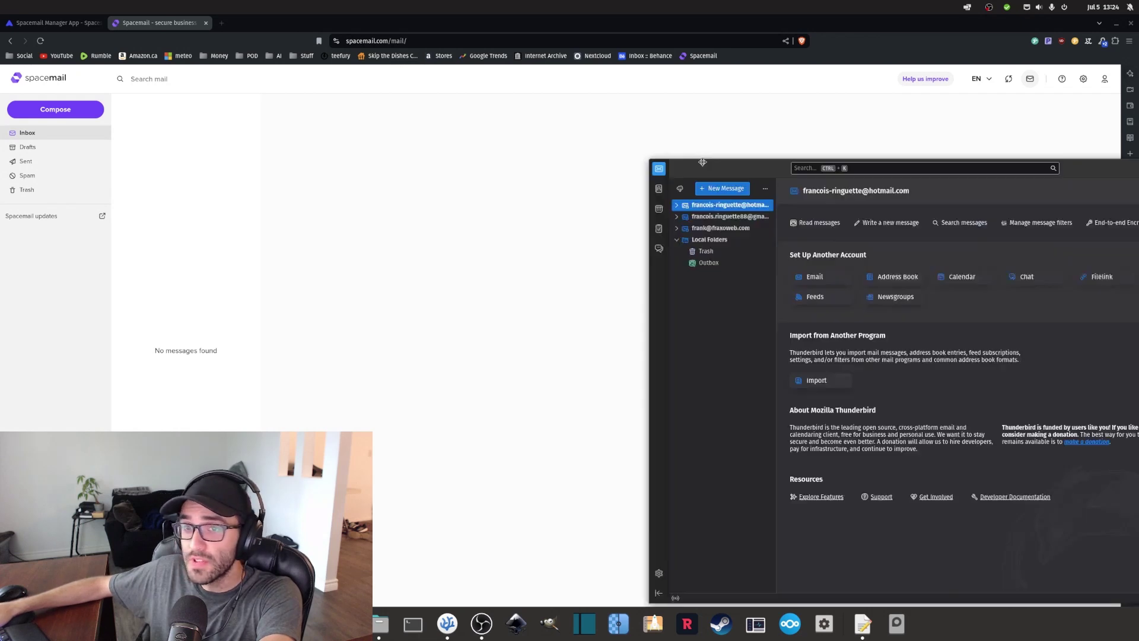
{"action": "left_click_drag", "start_coordinate": [729, 159], "coordinate": [465, 88]}
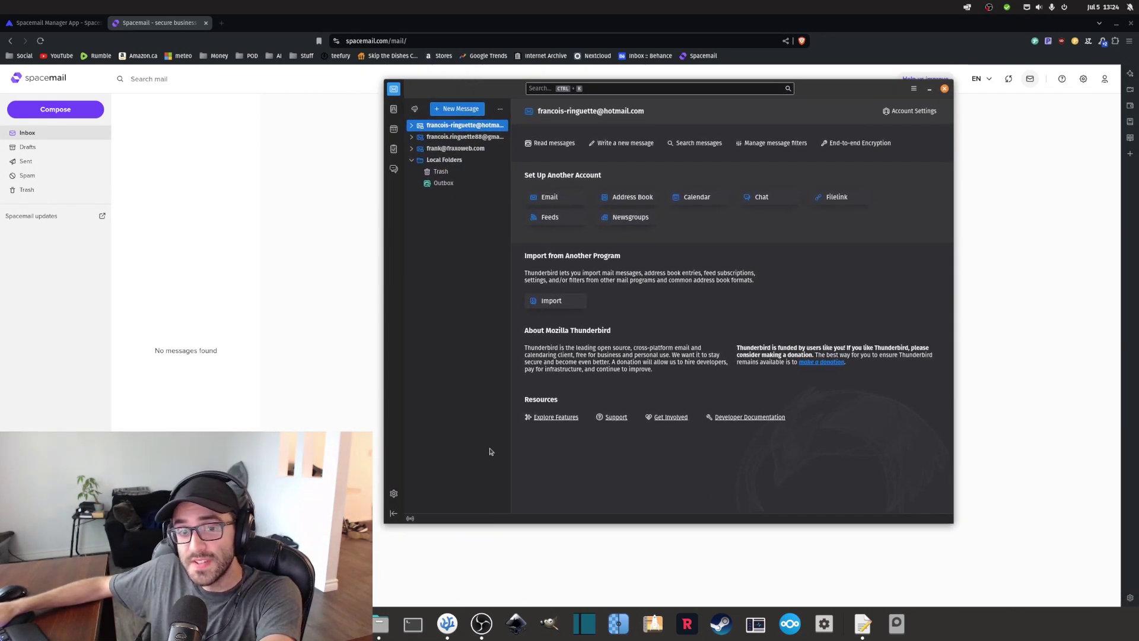
Start Add Mail Account from Thunderbird's Account Settings and enter the account holder's full name.
{"action": "left_click", "coordinate": [393, 493]}
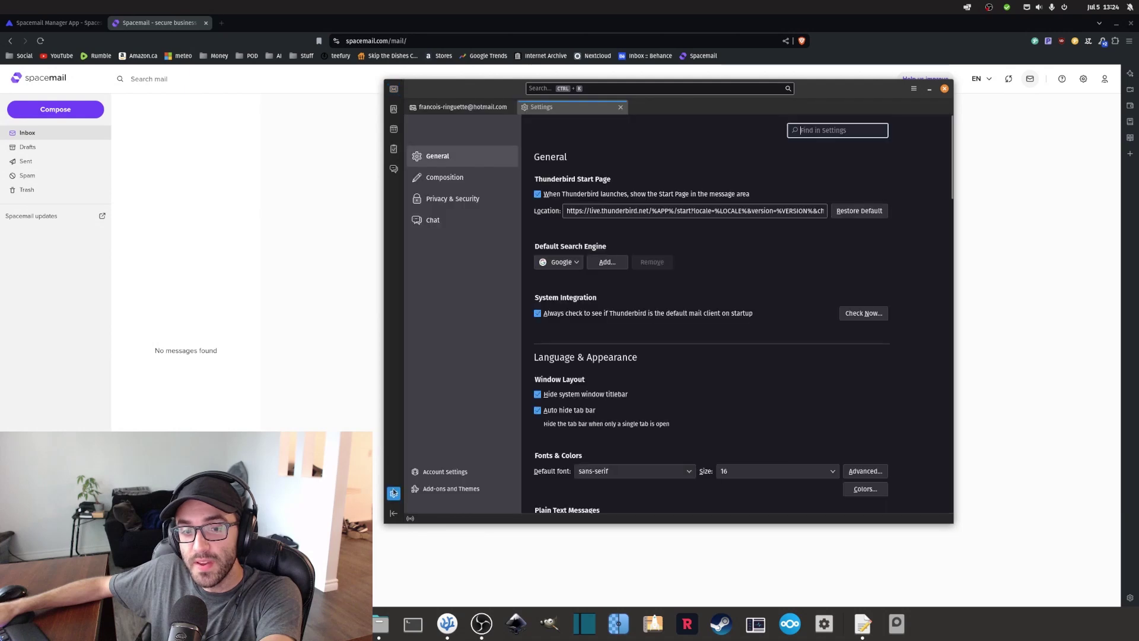
{"action": "left_click", "coordinate": [445, 472]}
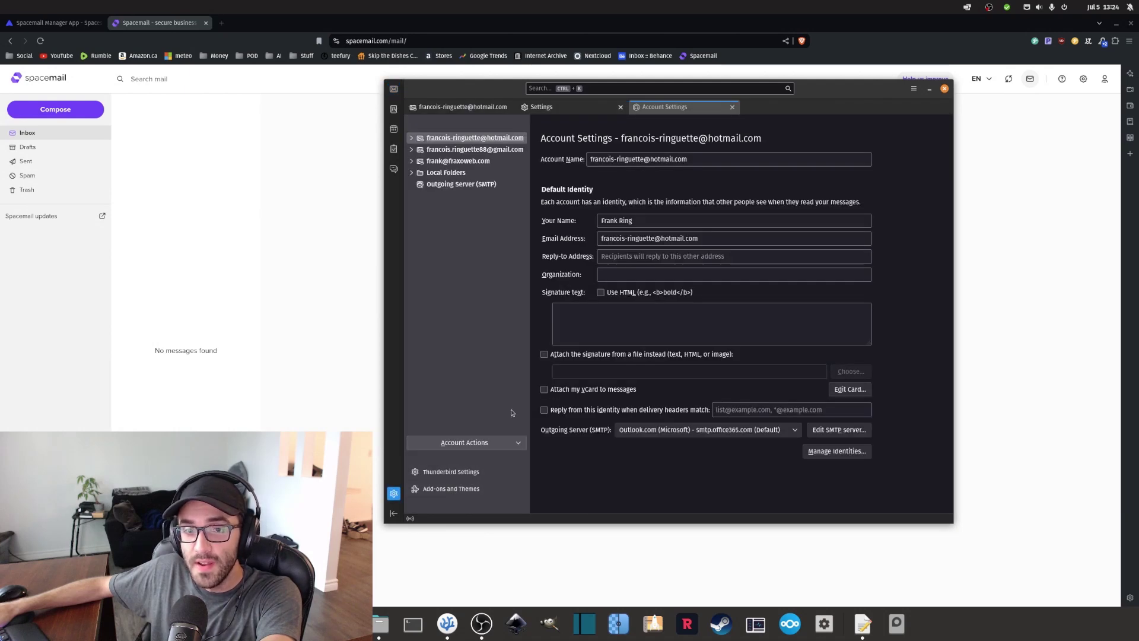
{"action": "left_click", "coordinate": [513, 442]}
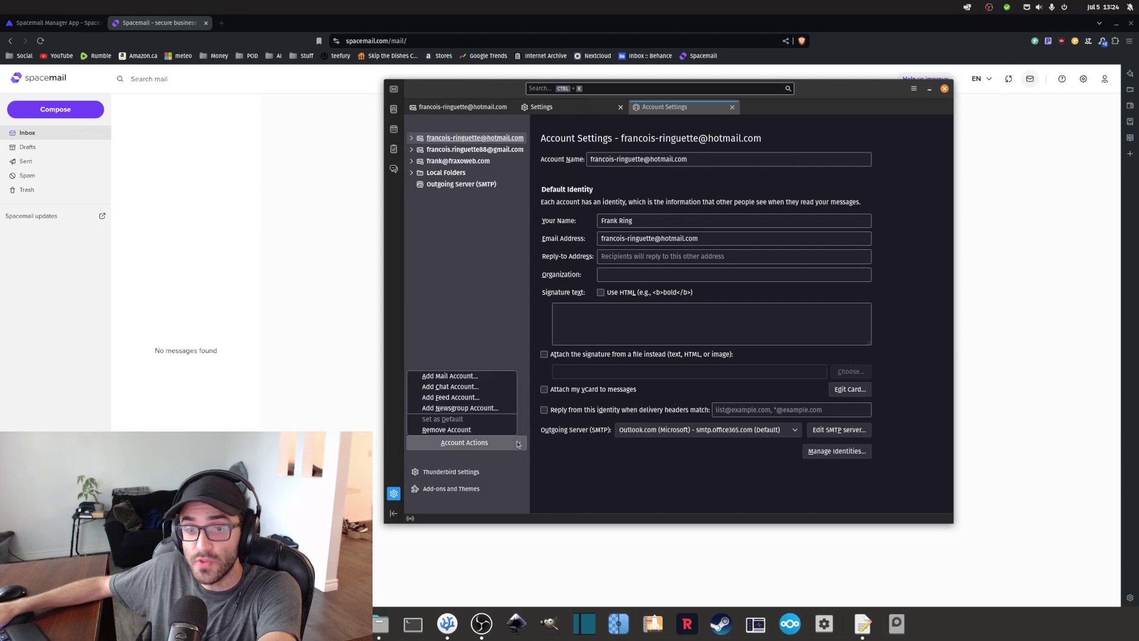
{"action": "left_click", "coordinate": [453, 378]}
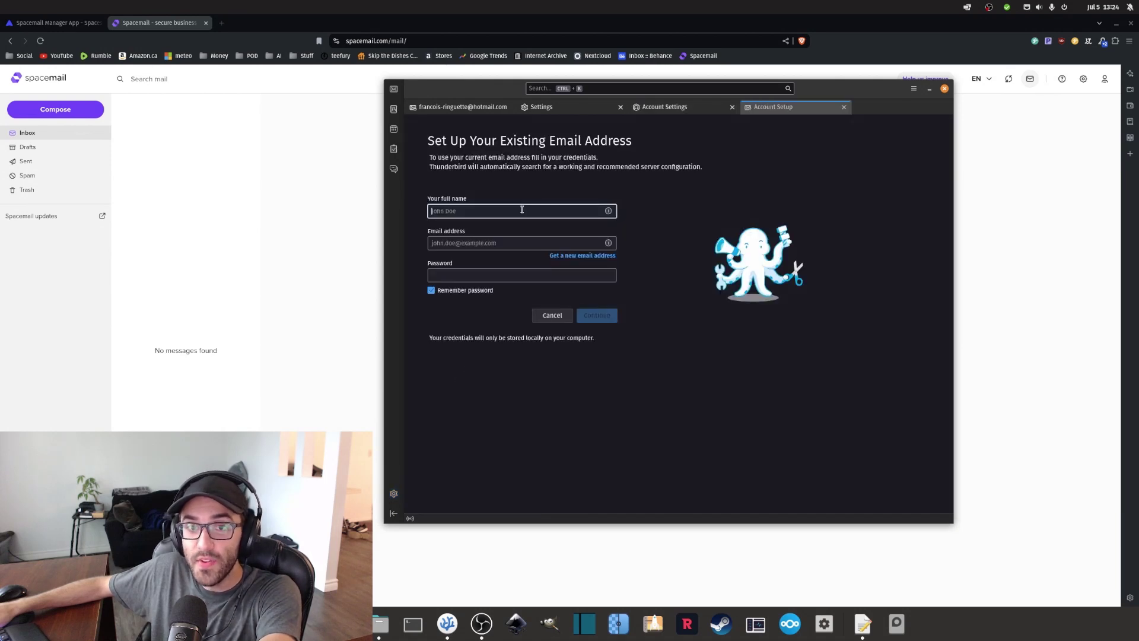
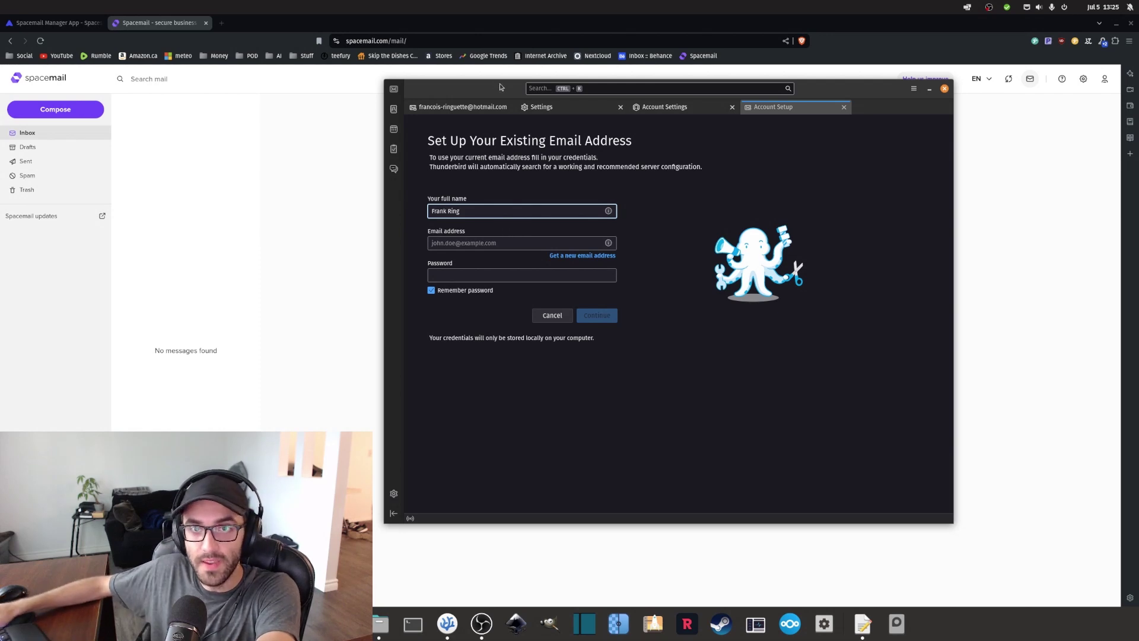
{"action": "left_click_drag", "start_coordinate": [488, 89], "coordinate": [519, 150]}
Enter the new mailbox's email address and pasted password, then continue to server detection.
{"action": "left_click", "coordinate": [477, 305]}
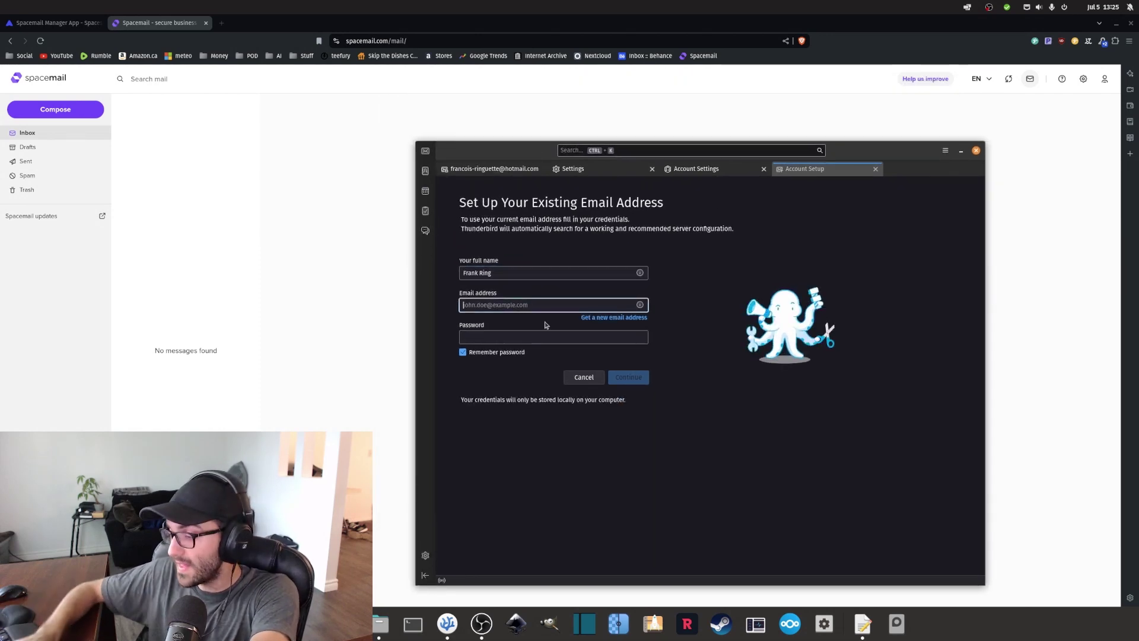
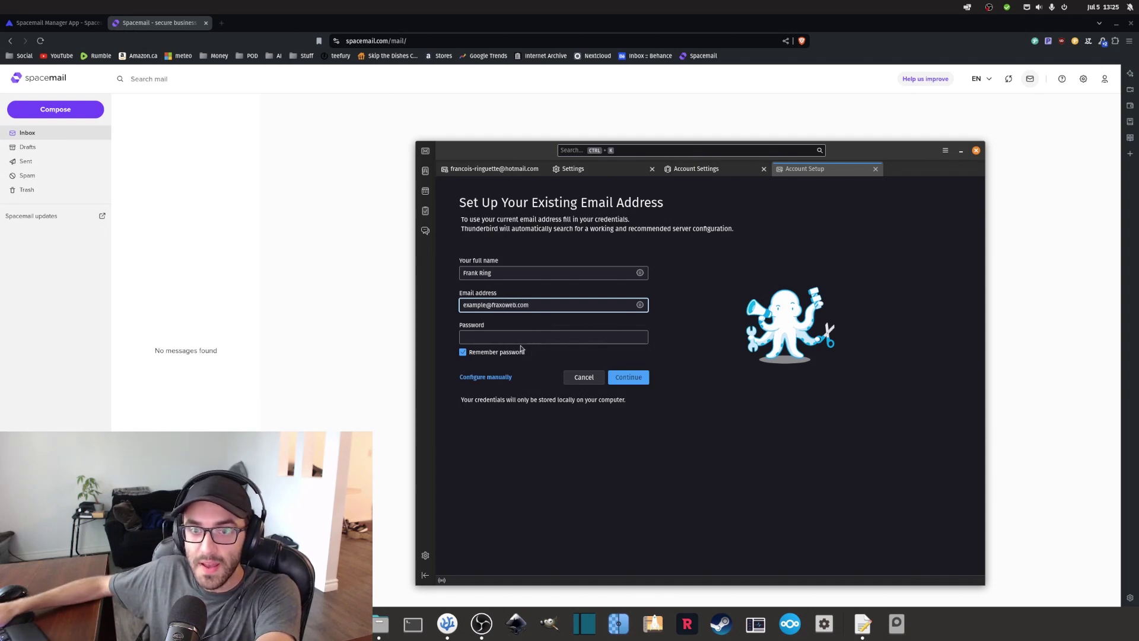
{"action": "left_click", "coordinate": [521, 337]}
{"action": "key", "text": "ctrl+v"}
{"action": "left_click", "coordinate": [629, 378]}
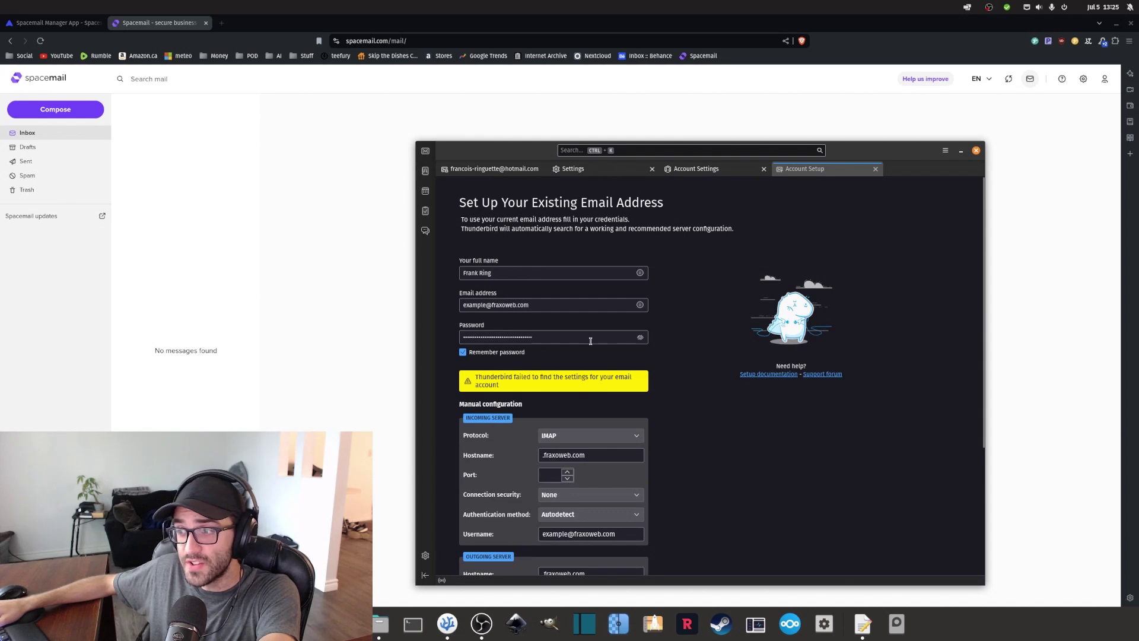
{"action": "scroll", "coordinate": [674, 431], "scroll_direction": "down", "scroll_amount": 5}
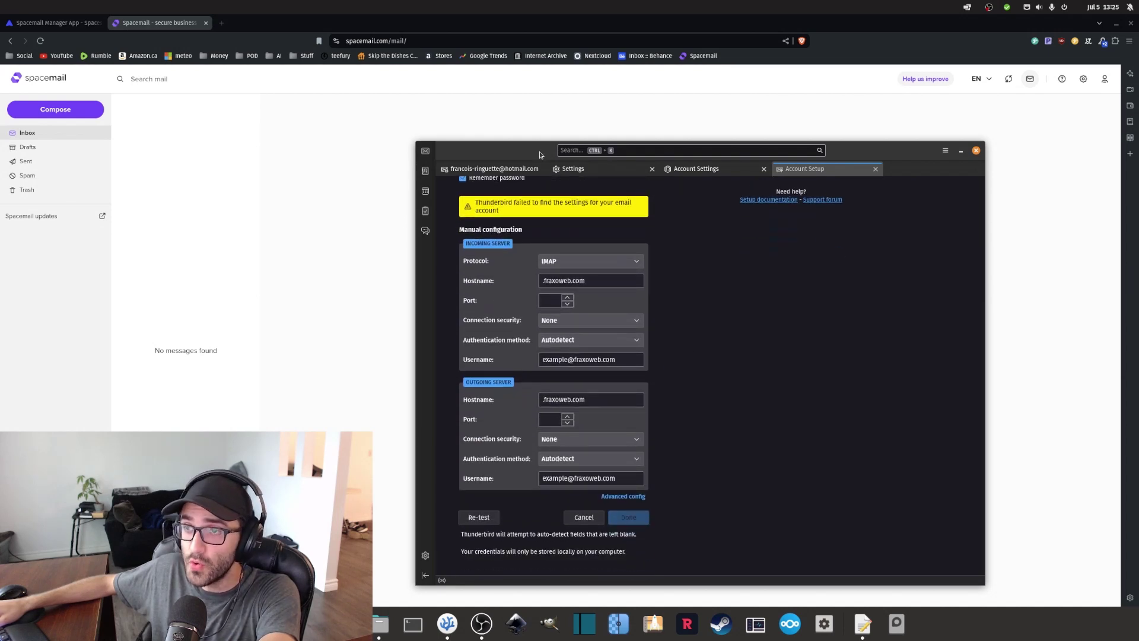
{"action": "left_click_drag", "start_coordinate": [539, 154], "coordinate": [1138, 168]}
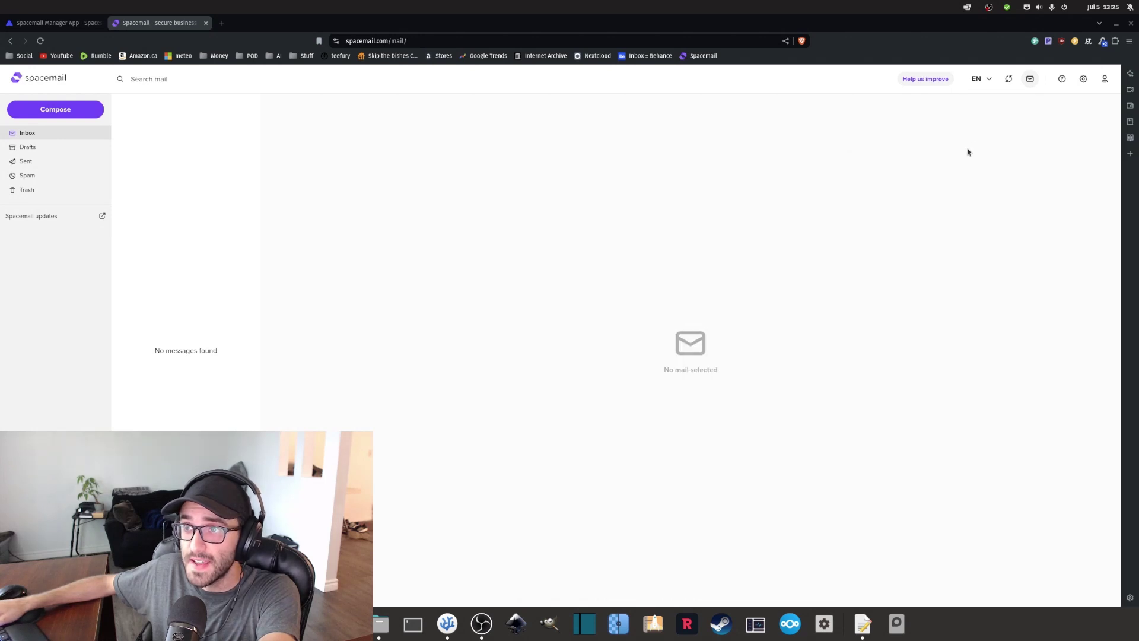
Enable IMAP/SMTP/POP3 access in Spacemail settings and show its mail.spacemail.com configuration details.
{"action": "left_click", "coordinate": [1082, 81]}
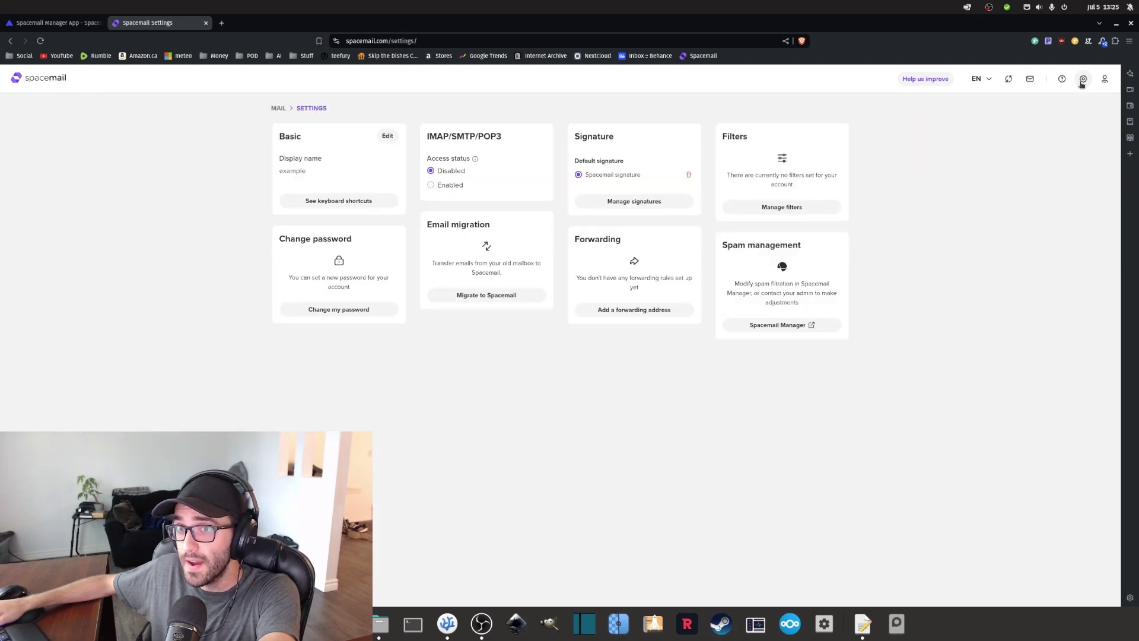
{"action": "triple_click", "coordinate": [507, 135]}
{"action": "left_click", "coordinate": [431, 188]}
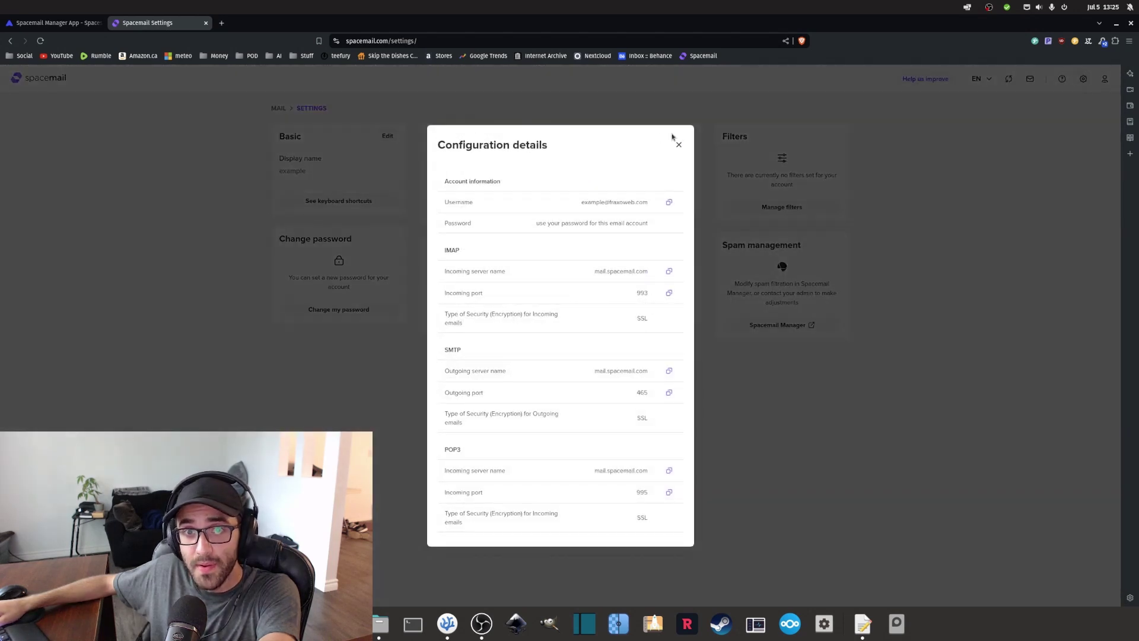
{"action": "left_click", "coordinate": [679, 144]}
{"action": "double_click", "coordinate": [489, 138]}
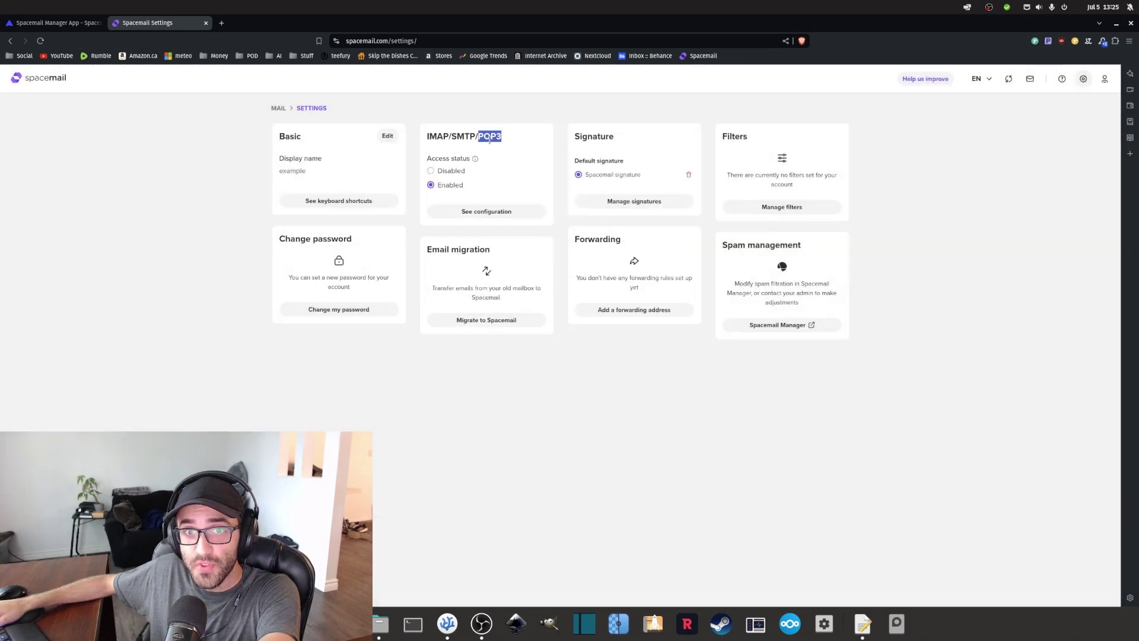
{"action": "left_click", "coordinate": [492, 212]}
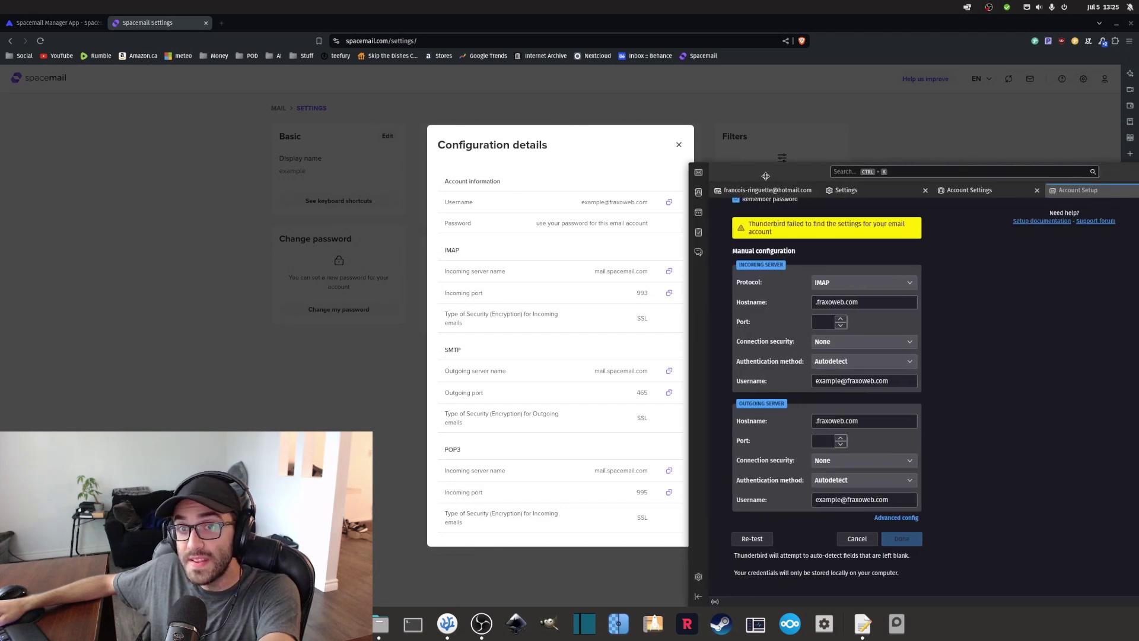
Set Thunderbird's incoming server to mail.spacemail.com on port 993.
{"action": "left_click_drag", "start_coordinate": [624, 44], "coordinate": [438, 84]}
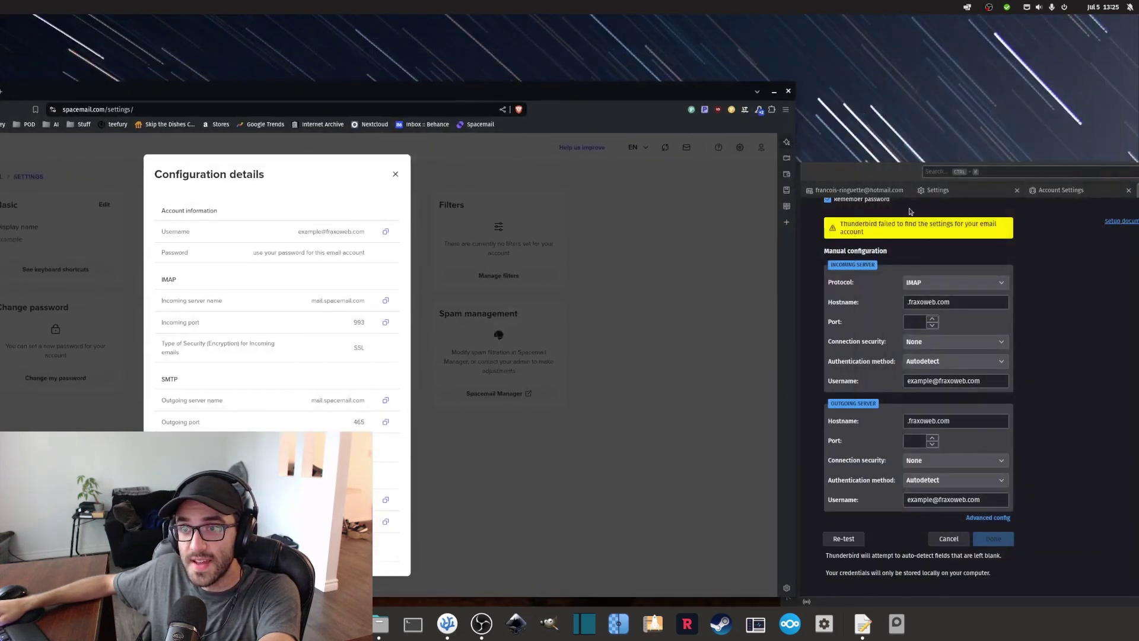
{"action": "left_click", "coordinate": [890, 182]}
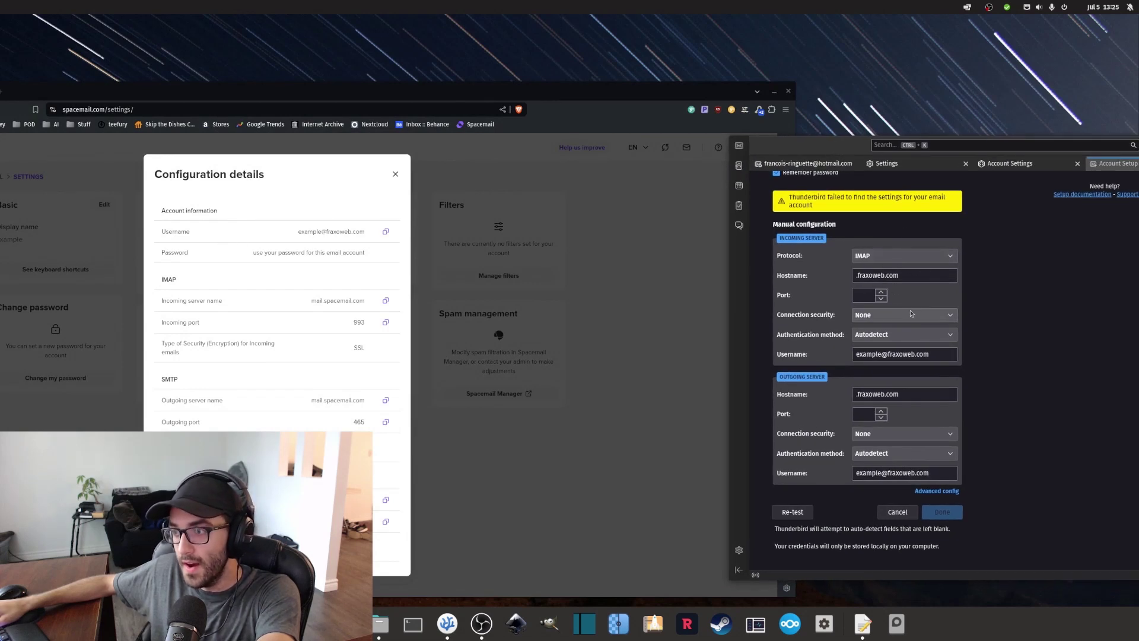
{"action": "scroll", "coordinate": [913, 317], "scroll_direction": "up", "scroll_amount": 2}
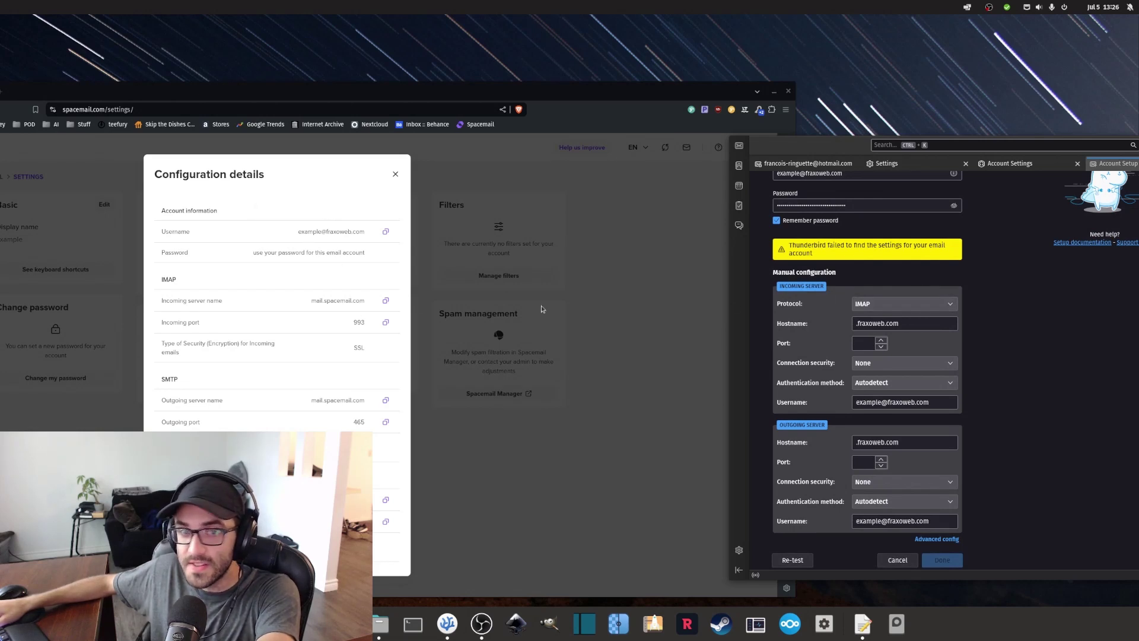
{"action": "left_click", "coordinate": [386, 300]}
{"action": "triple_click", "coordinate": [899, 324]}
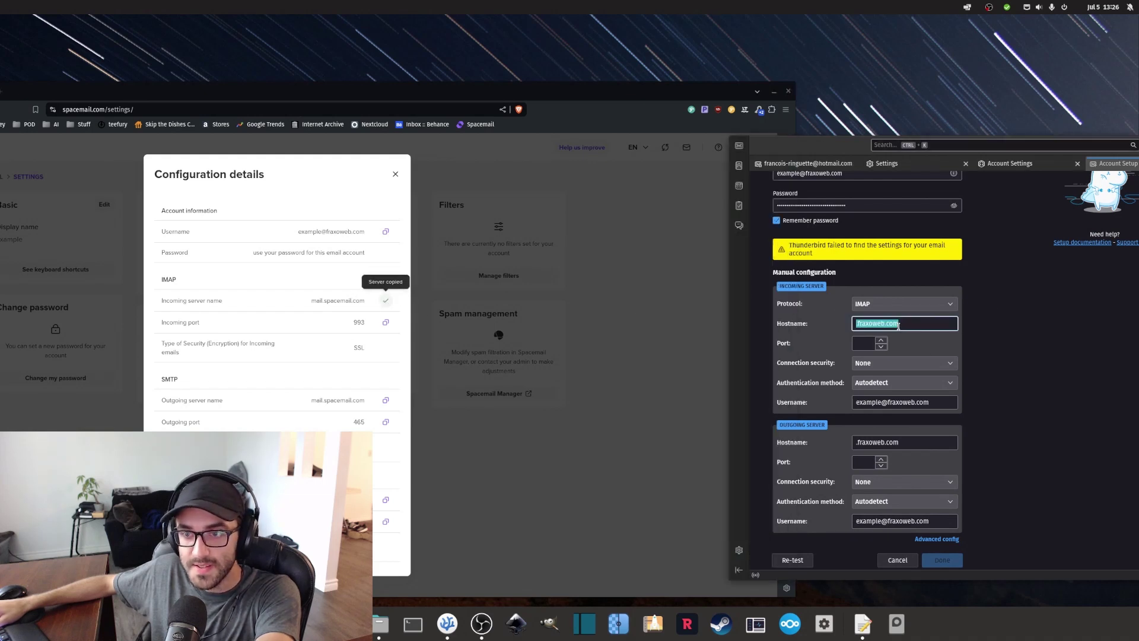
{"action": "key", "text": "ctrl+v"}
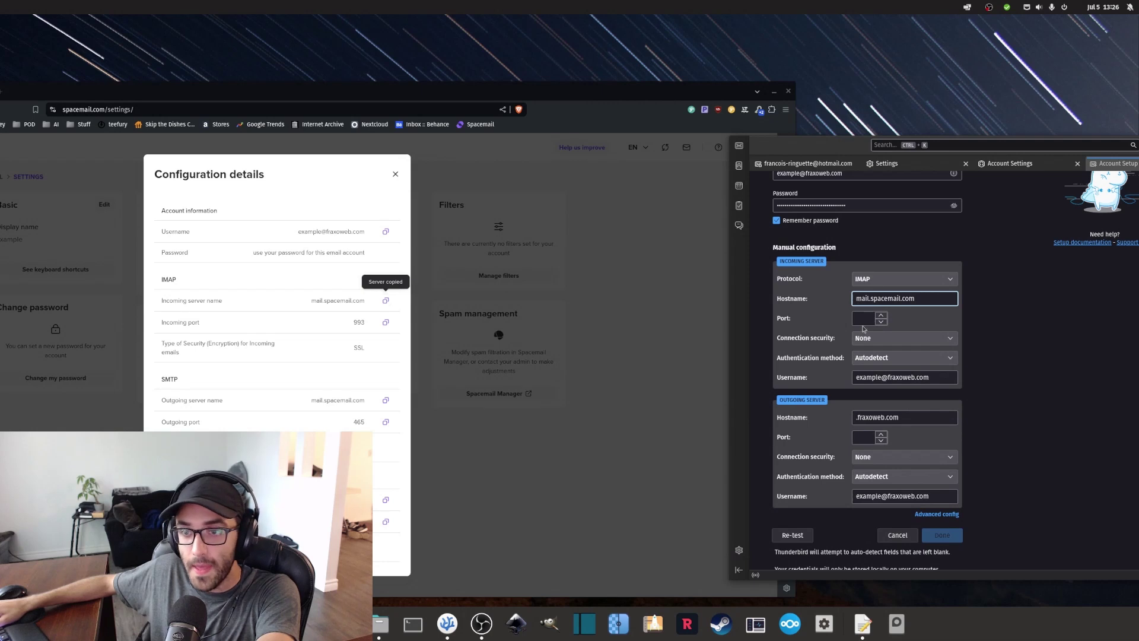
{"action": "left_click", "coordinate": [864, 319]}
{"action": "type", "text": "993"}
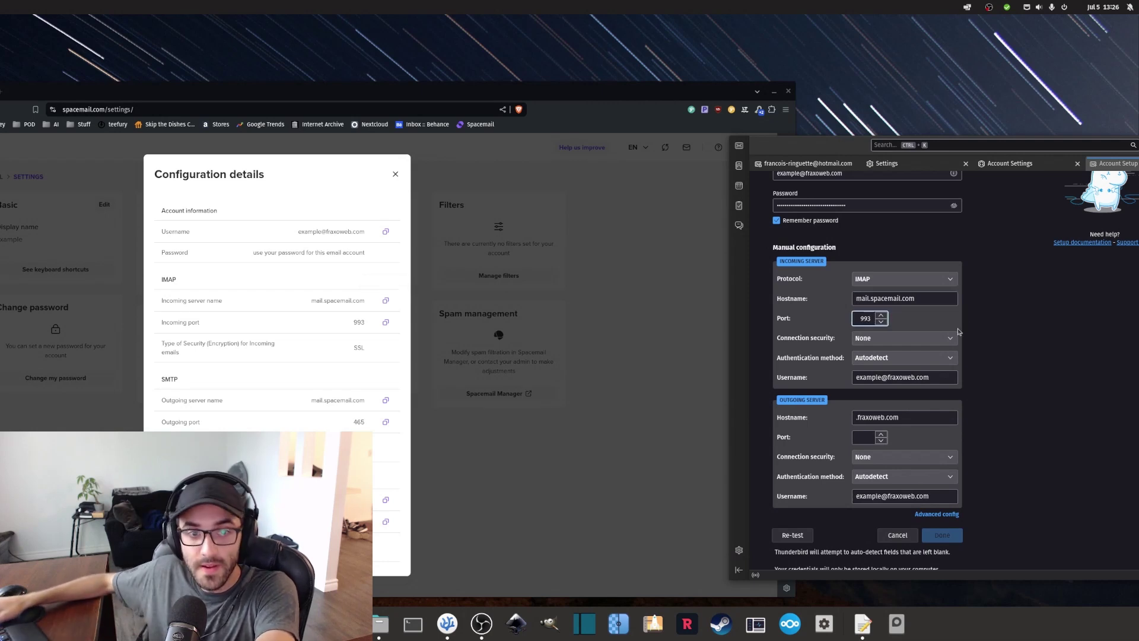
Set the outgoing server to mail.spacemail.com on port 465.
{"action": "left_click_drag", "start_coordinate": [644, 103], "coordinate": [691, 53]}
{"action": "left_click", "coordinate": [432, 350]}
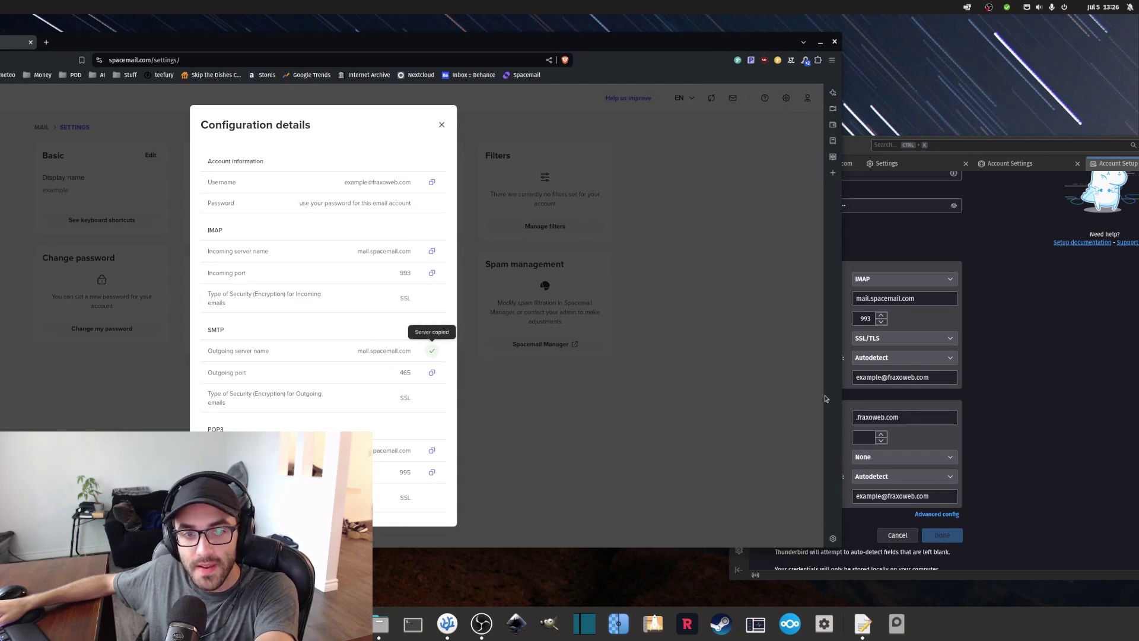
{"action": "triple_click", "coordinate": [891, 417]}
{"action": "key", "text": "ctrl+v"}
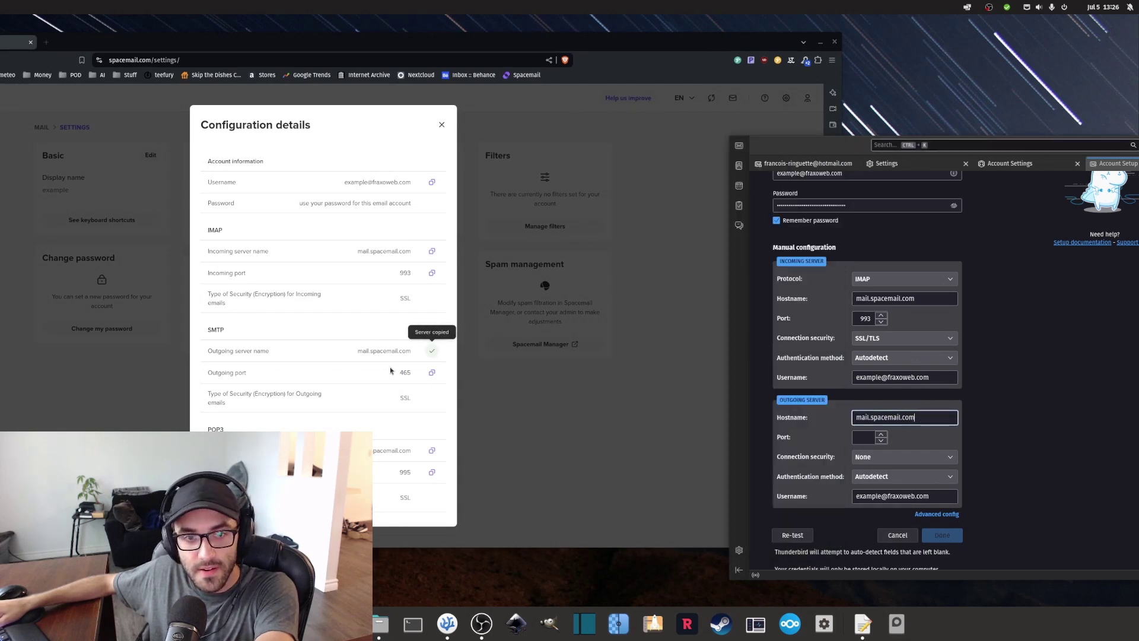
{"action": "double_click", "coordinate": [404, 372]}
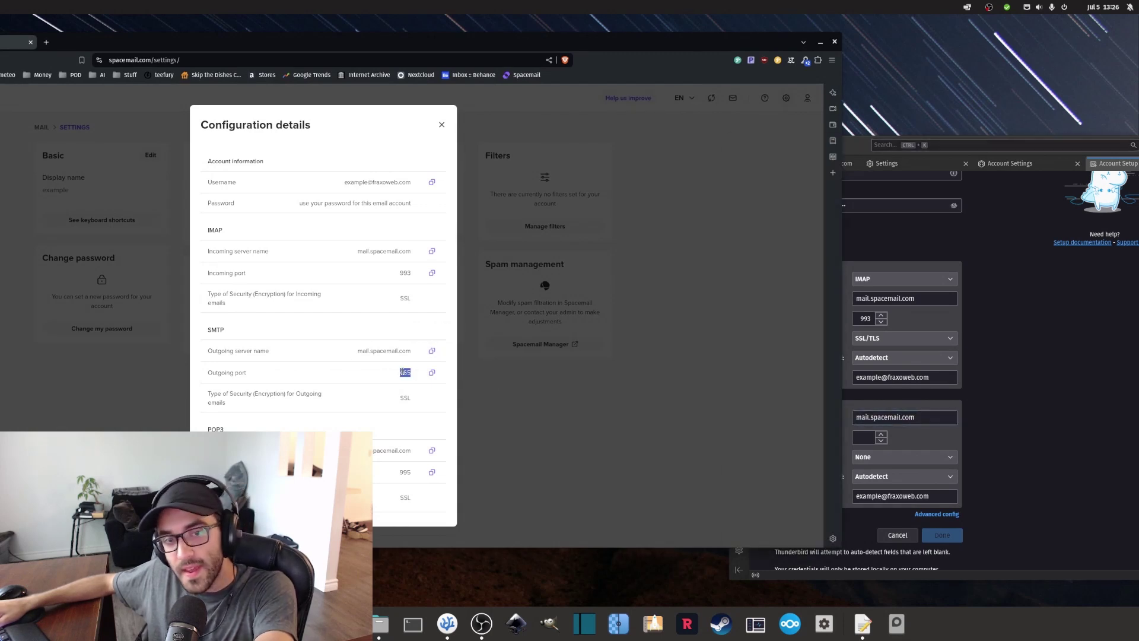
{"action": "left_click", "coordinate": [859, 432]}
{"action": "key", "text": "ctrl+v"}
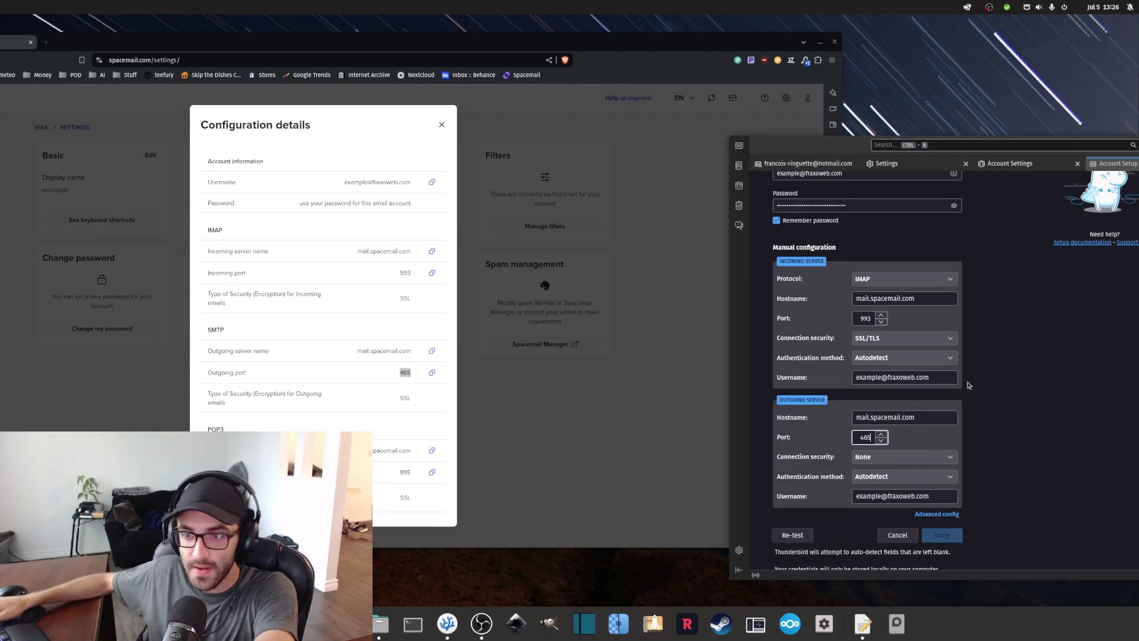
{"action": "key", "text": "Tab"}
Re-test the server settings and create the account.
{"action": "left_click", "coordinate": [791, 536]}
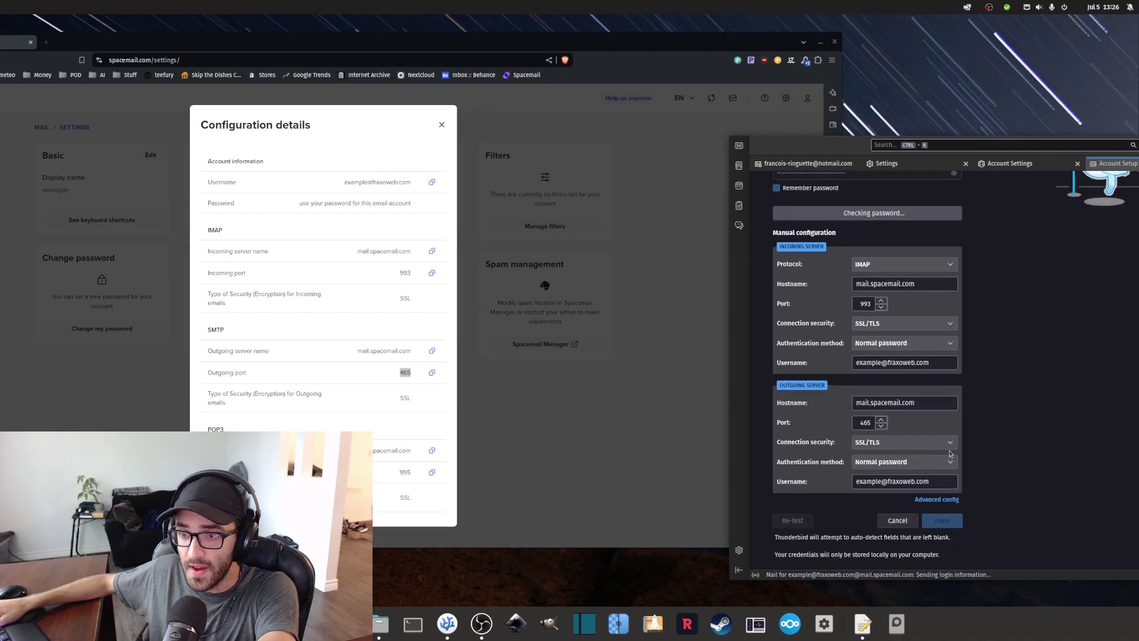
{"action": "left_click", "coordinate": [943, 521]}
{"action": "left_click", "coordinate": [868, 442]}
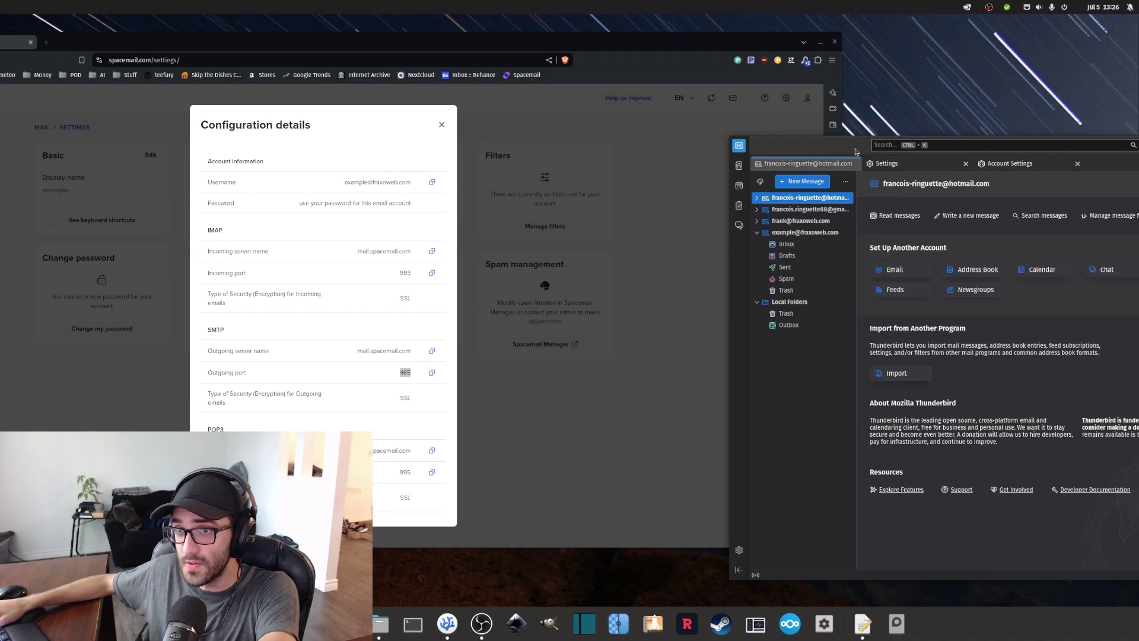
Show the new fraxoweb.com account's home page in Thunderbird, then bring back Spacemail's configuration details.
{"action": "left_click_drag", "start_coordinate": [807, 145], "coordinate": [459, 101]}
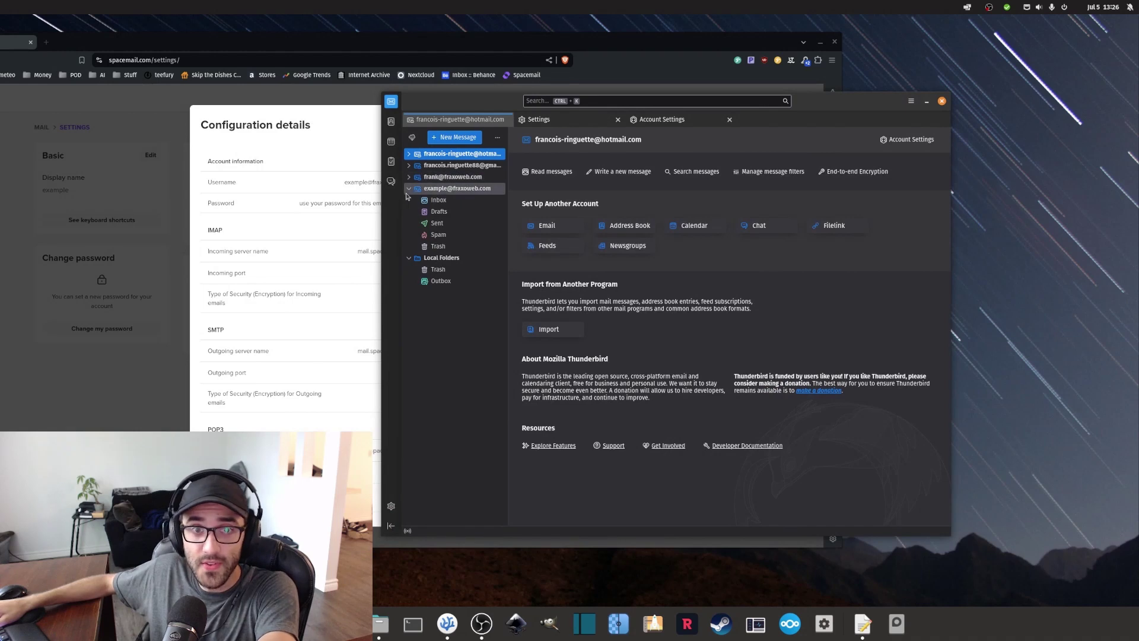
{"action": "left_click", "coordinate": [439, 190]}
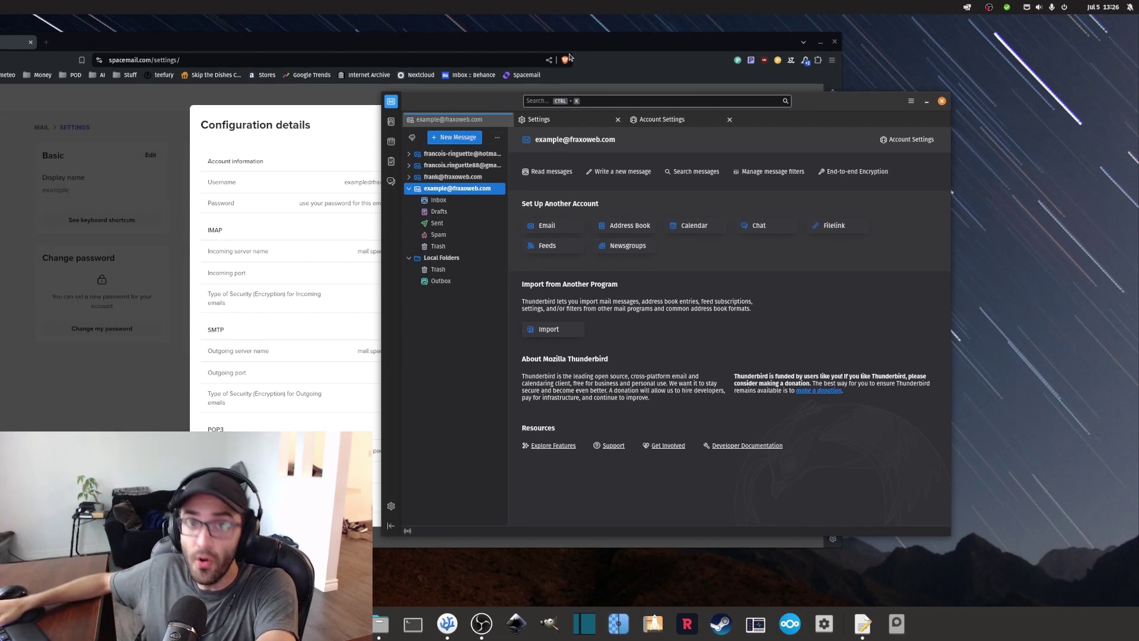
{"action": "left_click", "coordinate": [724, 59]}
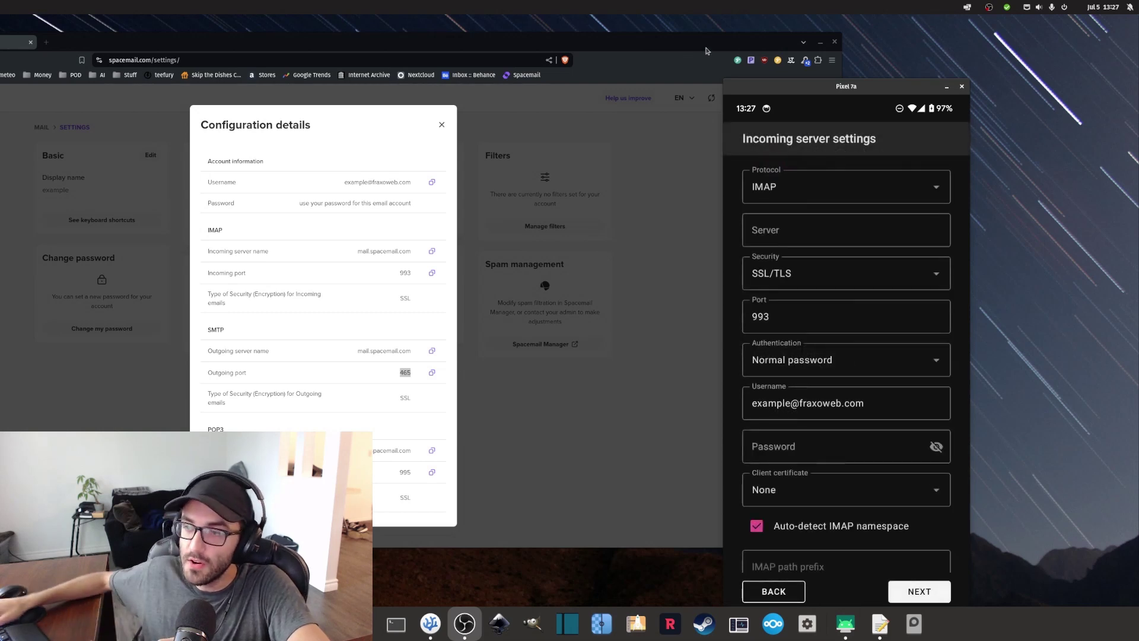
Bring the server details window forward and move the Pixel 7a emulator aside.
{"action": "left_click_drag", "start_coordinate": [450, 47], "coordinate": [494, 38]}
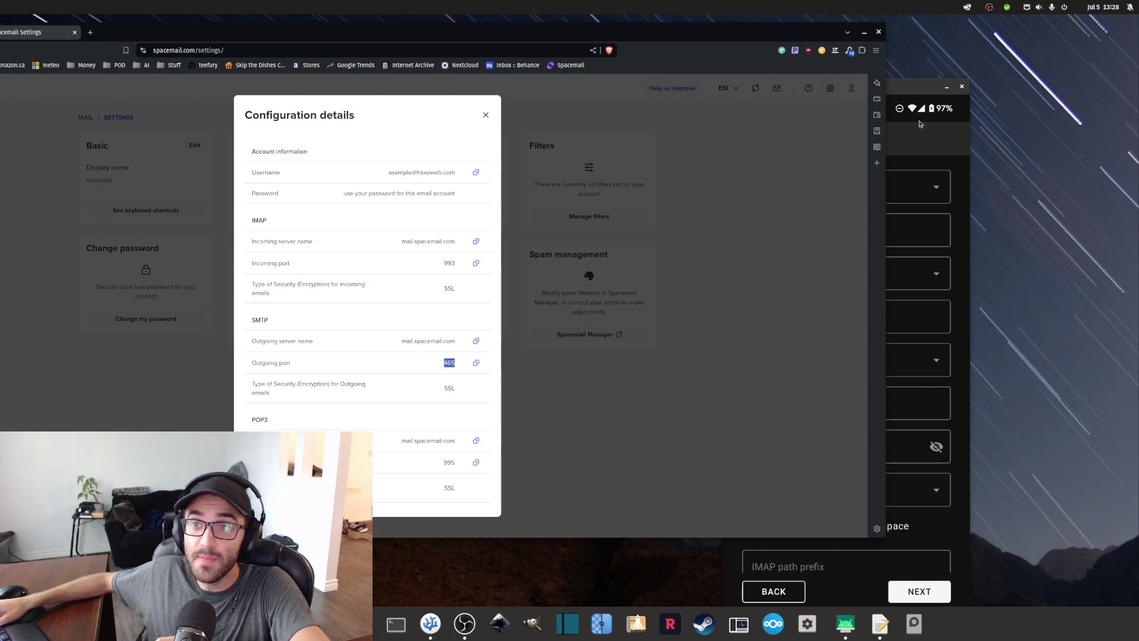
{"action": "left_click_drag", "start_coordinate": [912, 90], "coordinate": [987, 69]}
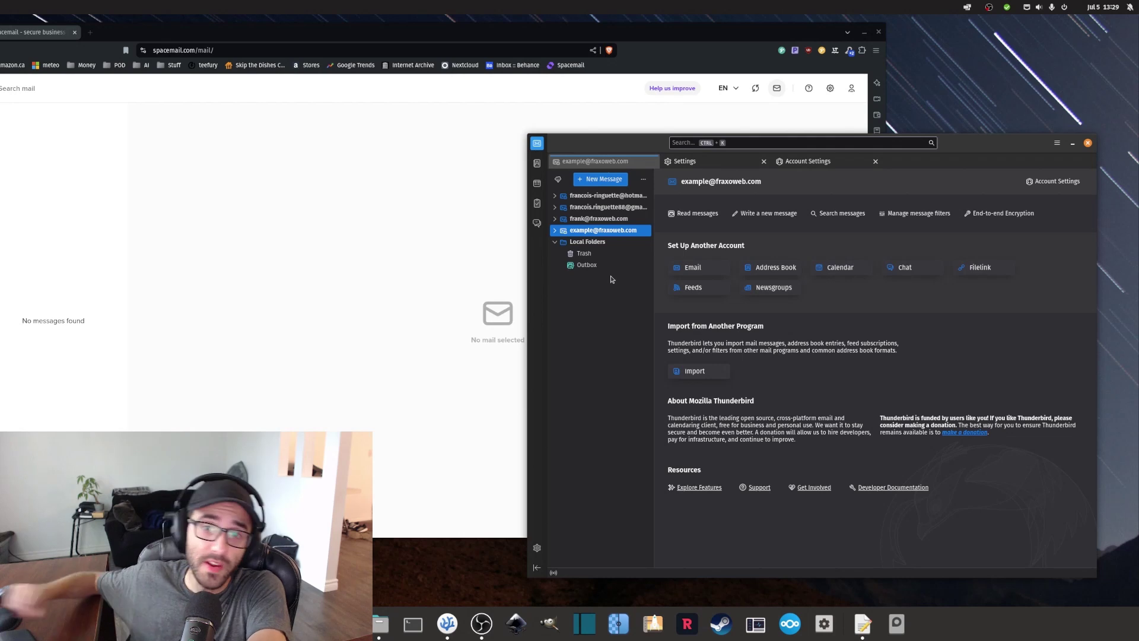
From the other fraxoweb account, send an email with subject TEST to the new mailbox.
{"action": "left_click", "coordinate": [613, 222]}
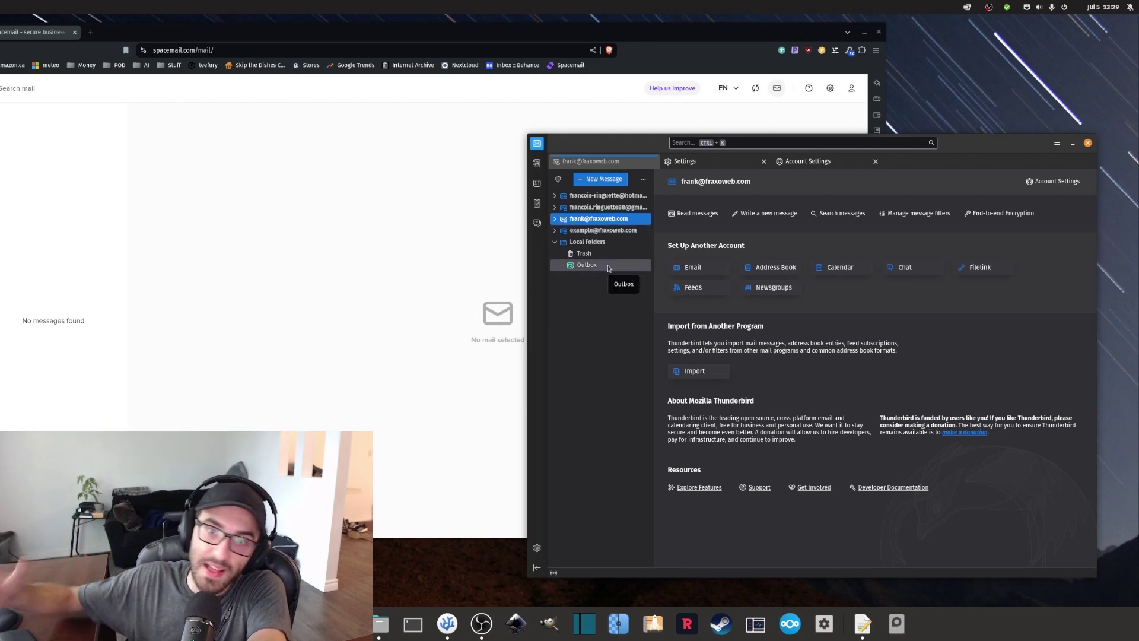
{"action": "left_click", "coordinate": [600, 179]}
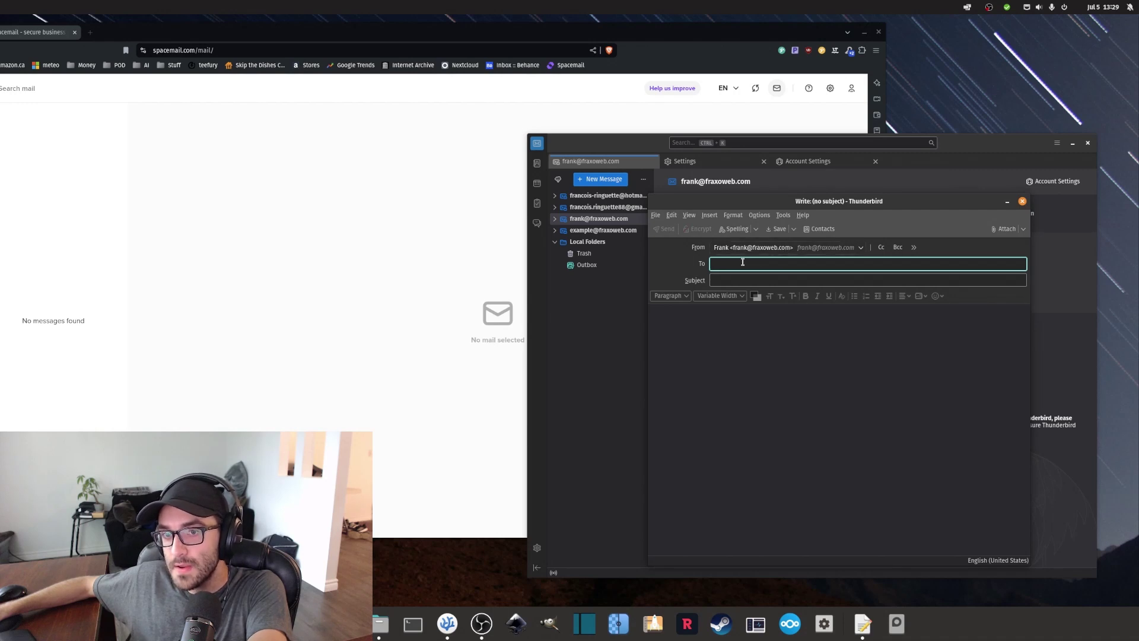
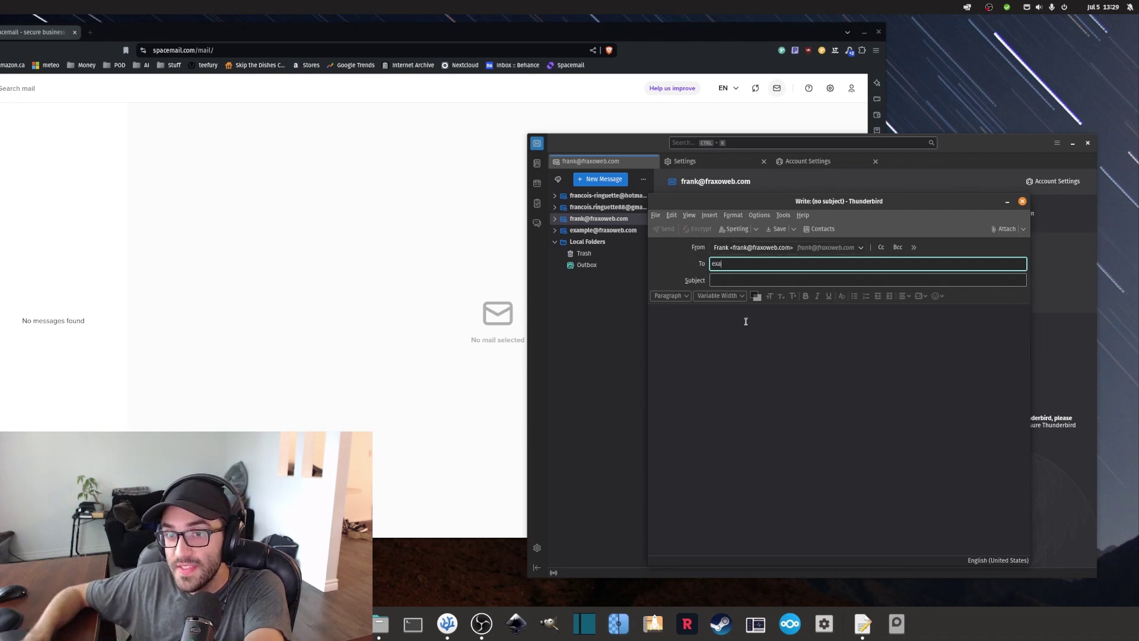
{"action": "key", "text": "Return"}
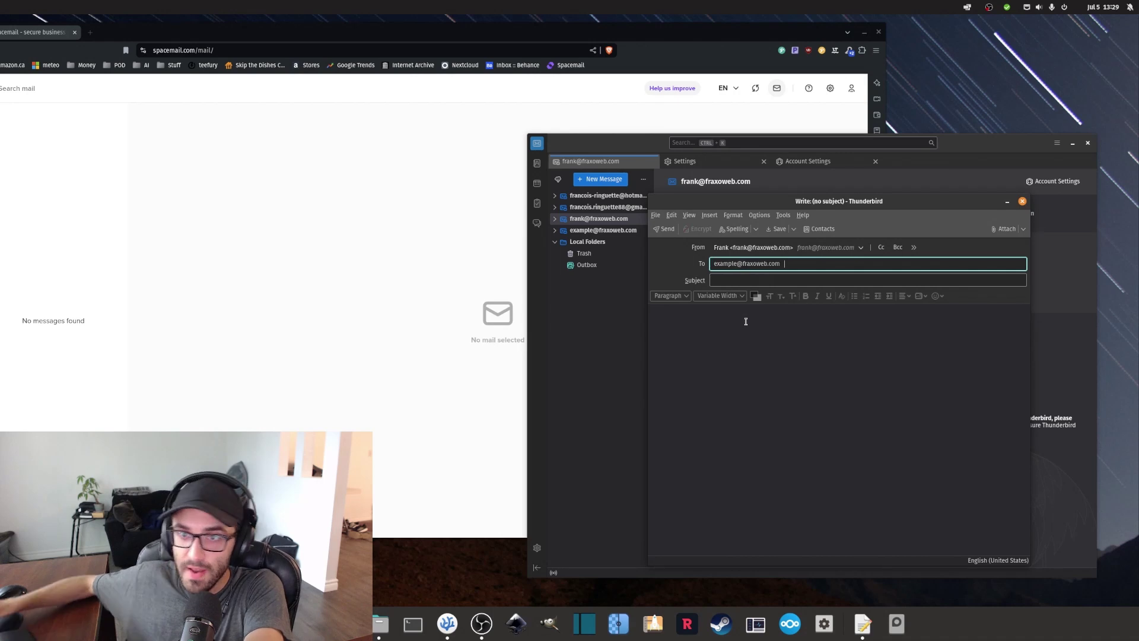
{"action": "key", "text": "Tab"}
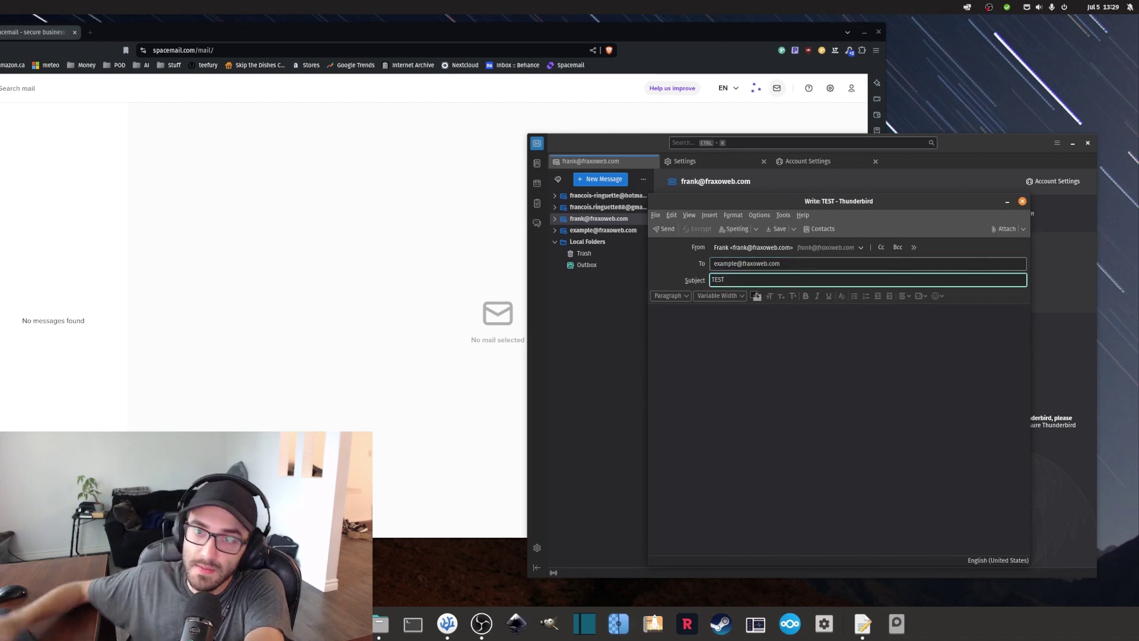
{"action": "left_click", "coordinate": [732, 337]}
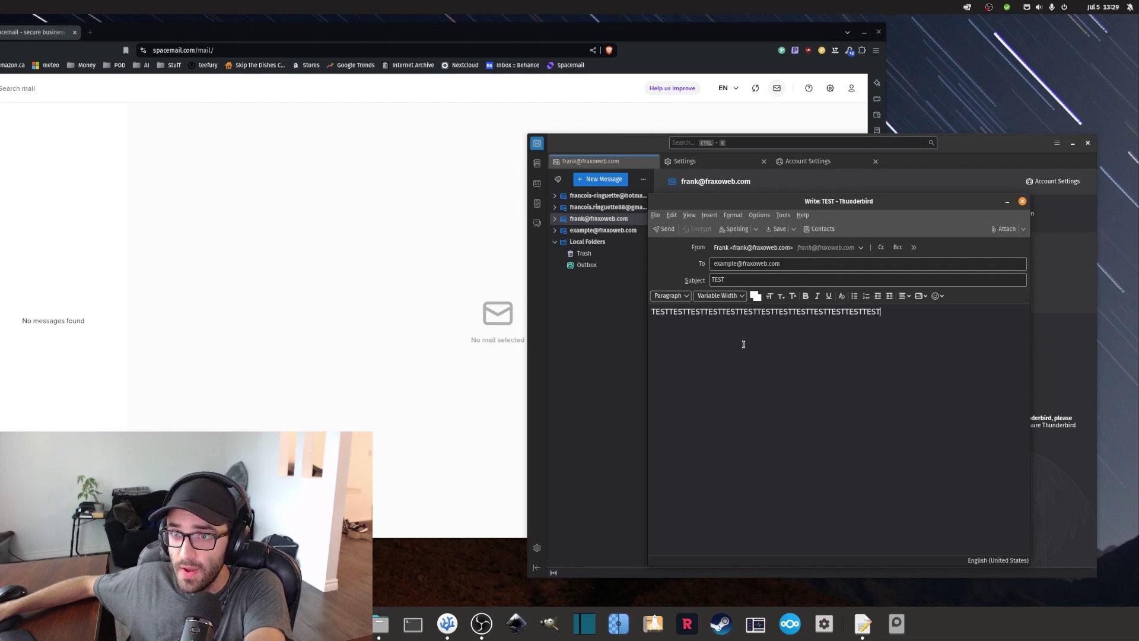
{"action": "left_click_drag", "start_coordinate": [795, 200], "coordinate": [824, 204]}
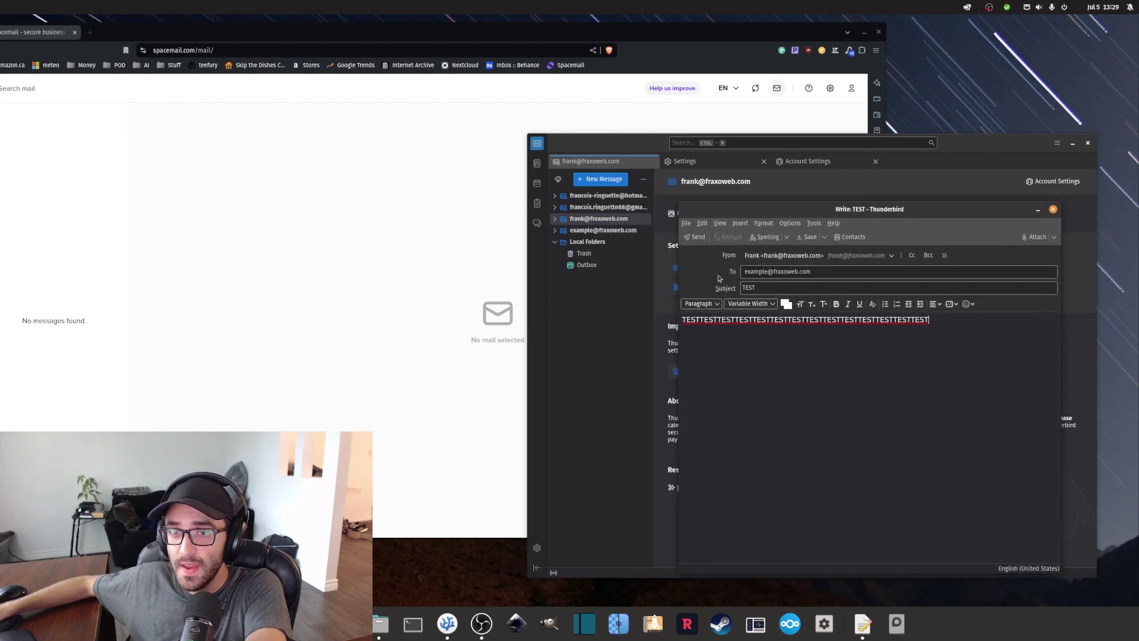
{"action": "left_click", "coordinate": [695, 237]}
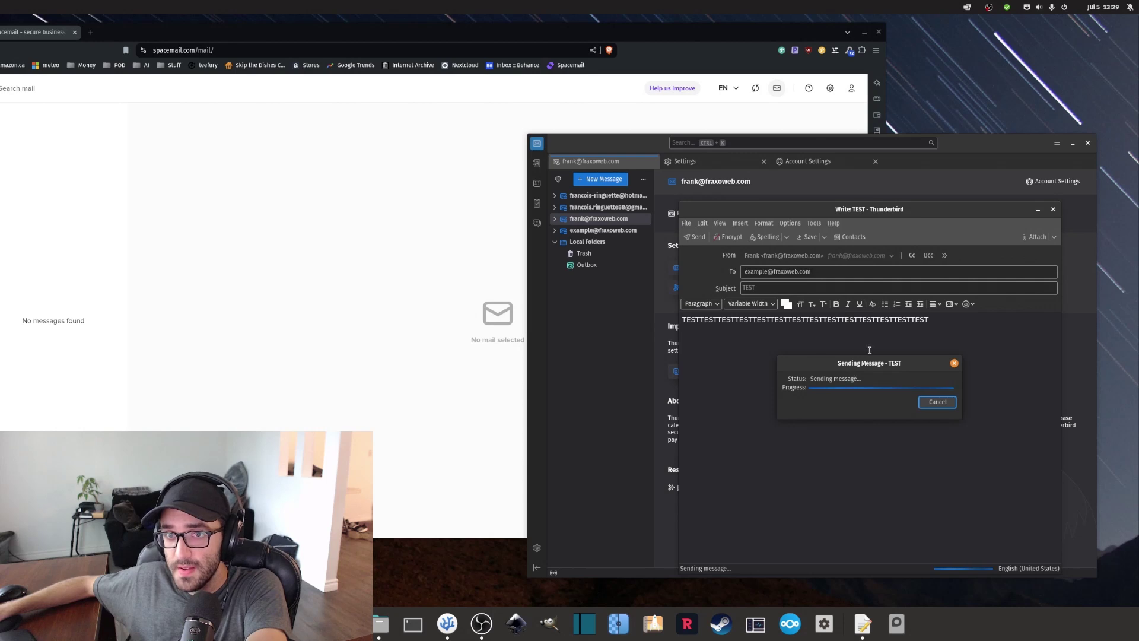
{"action": "left_click", "coordinate": [555, 231]}
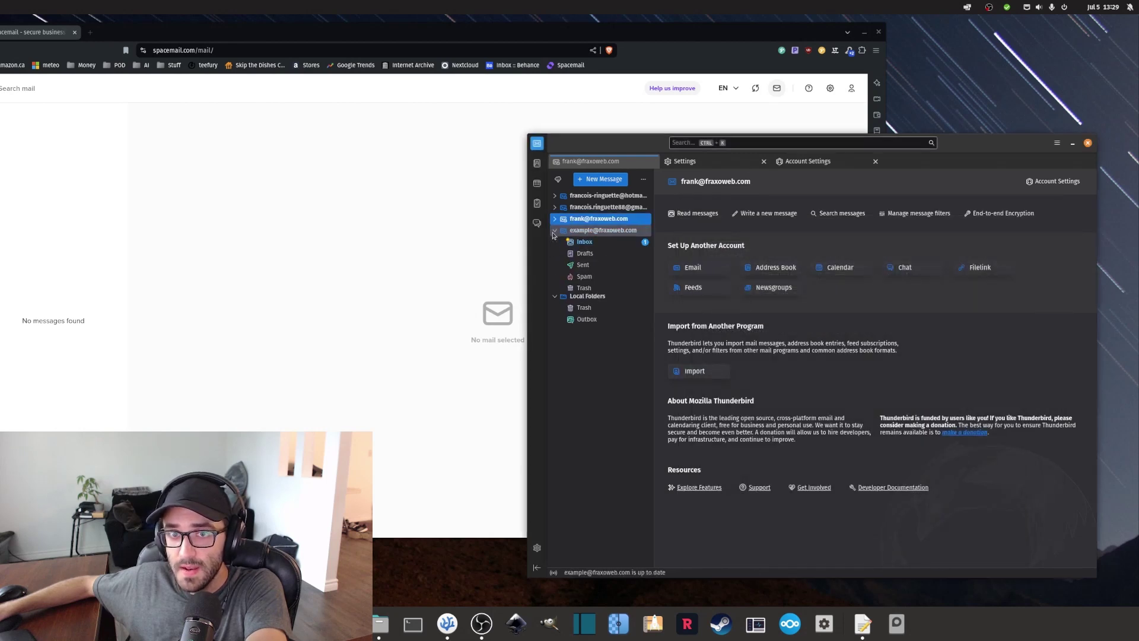
Read the TEST message in the new mailbox's Inbox, then bring the Spacemail webmail forward.
{"action": "left_click", "coordinate": [612, 242]}
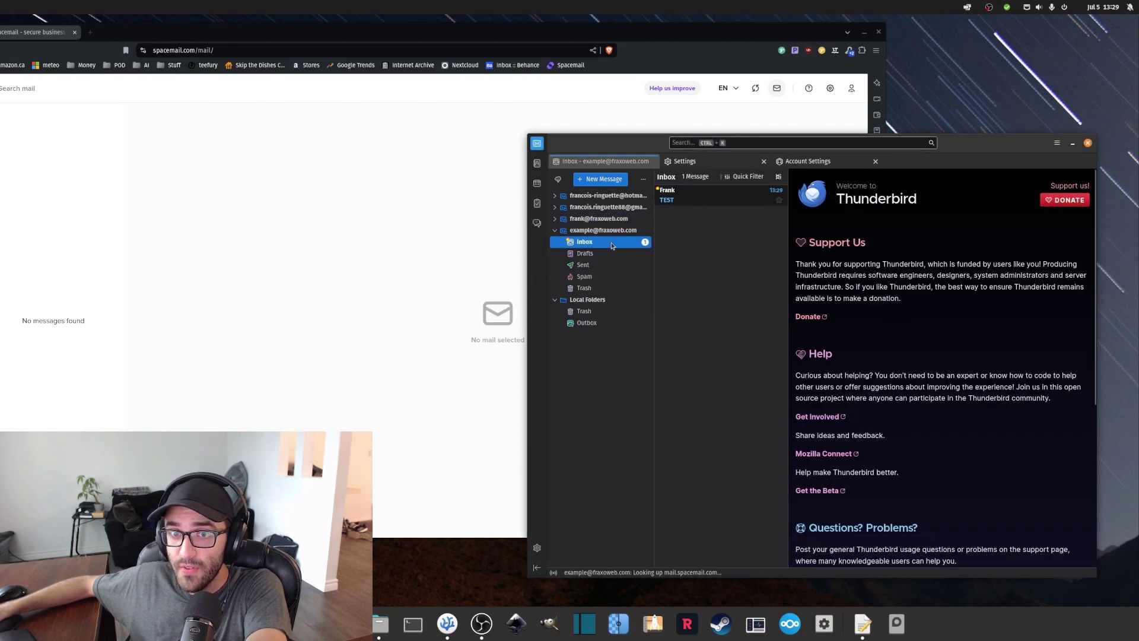
{"action": "left_click", "coordinate": [706, 202]}
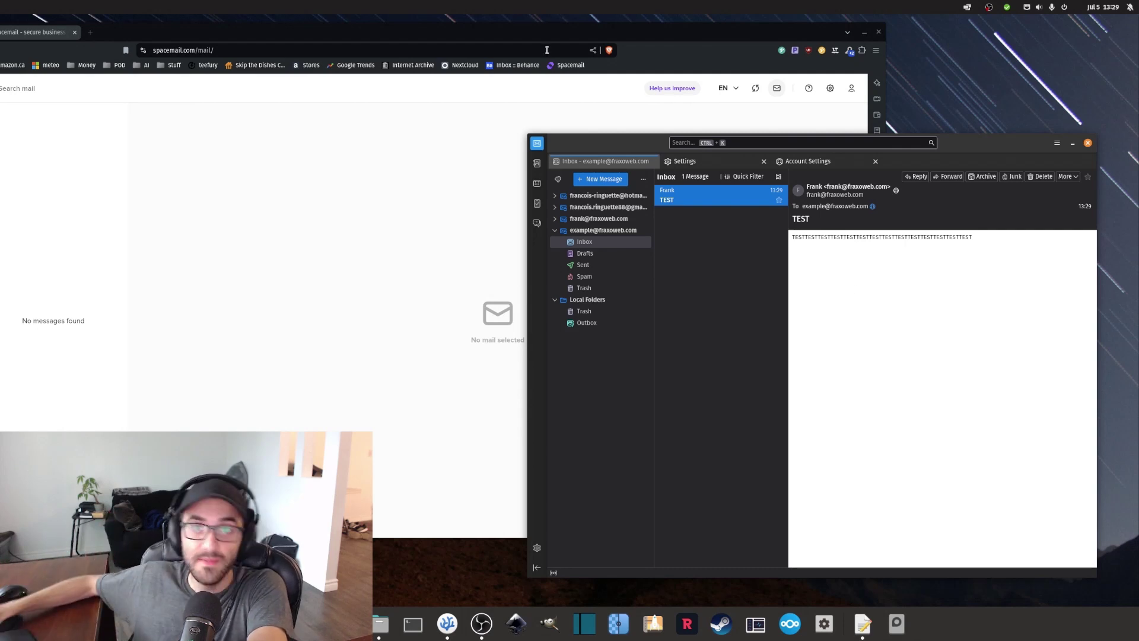
{"action": "left_click_drag", "start_coordinate": [571, 34], "coordinate": [796, 49]}
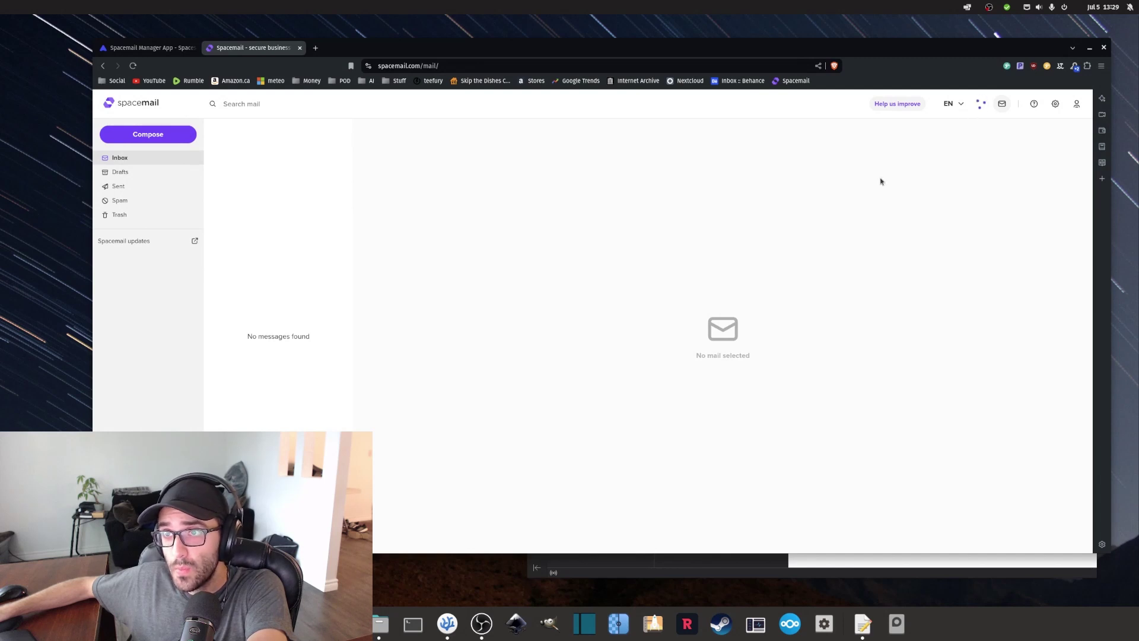
Open the TEST message from Frank in the Spacemail inbox and select its TESTTEST body text.
{"action": "left_click", "coordinate": [252, 143]}
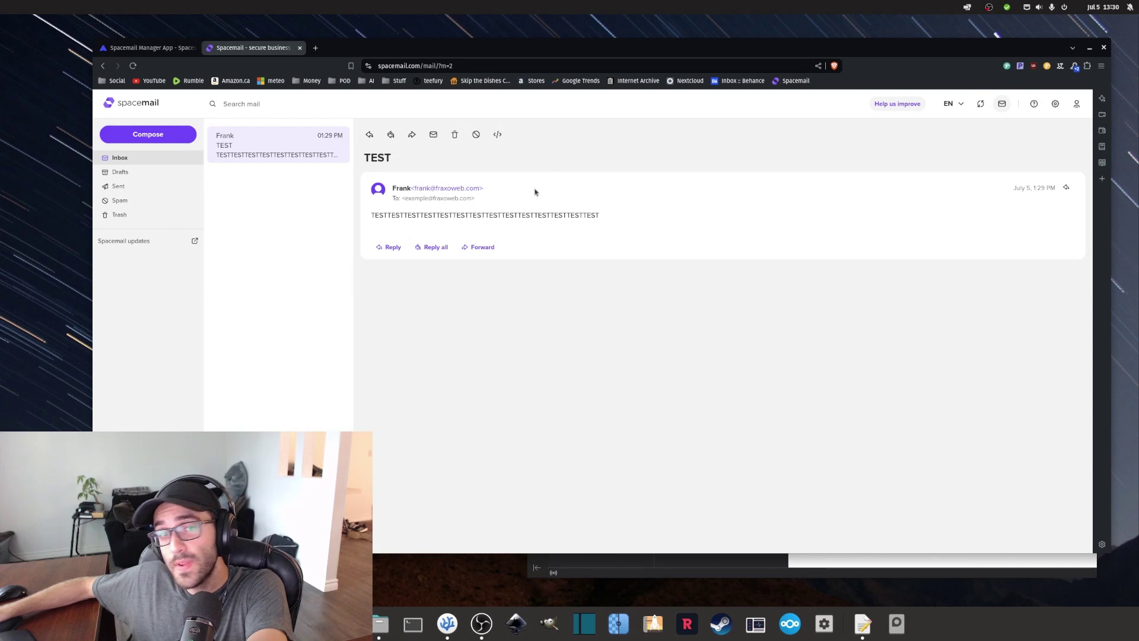
{"action": "double_click", "coordinate": [493, 215]}
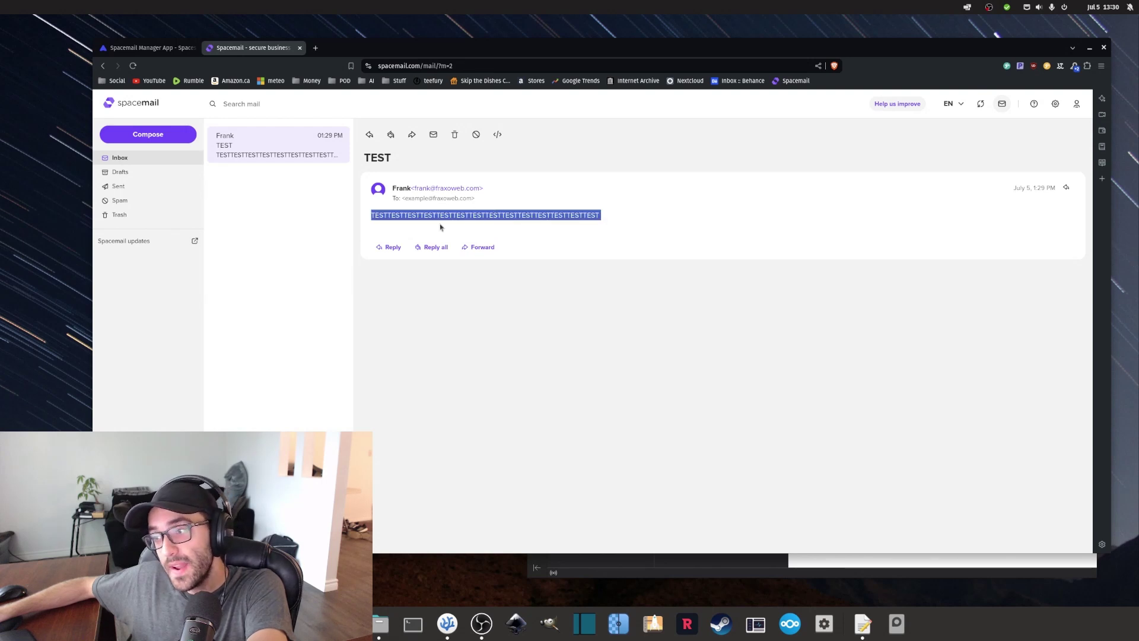